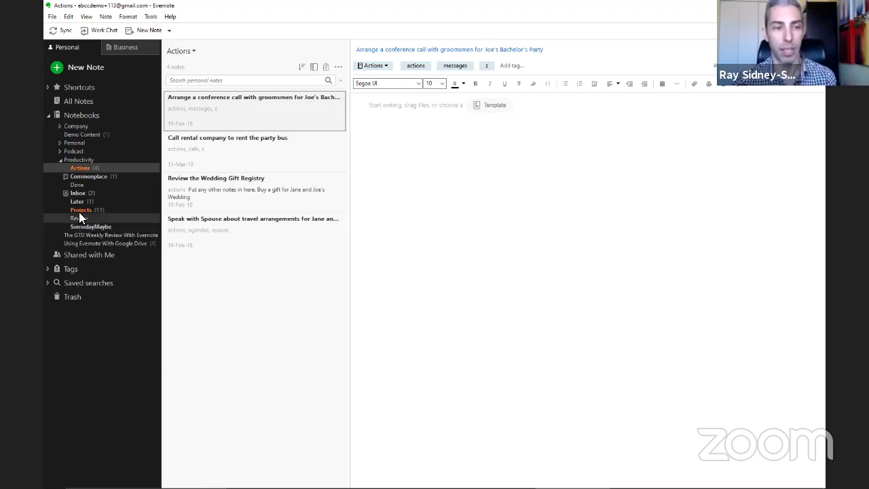
Look through the notes in the Projects and SomedayMaybe notebooks.
click(81, 212)
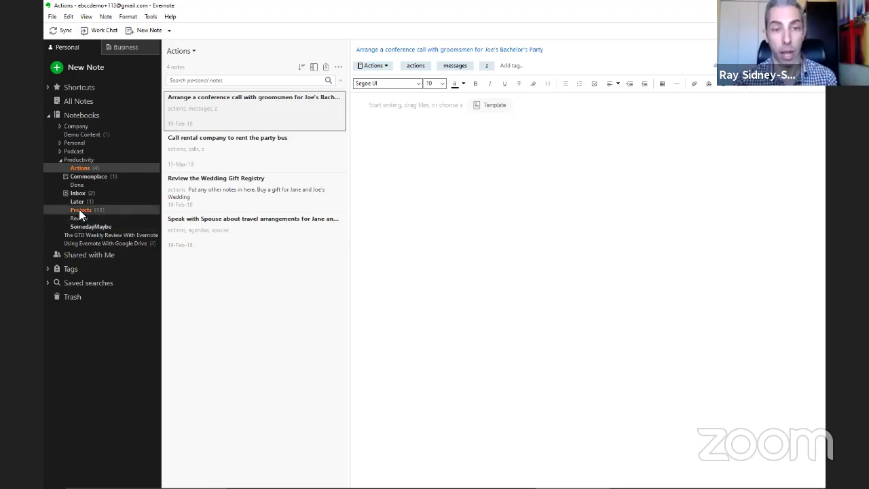
click(216, 299)
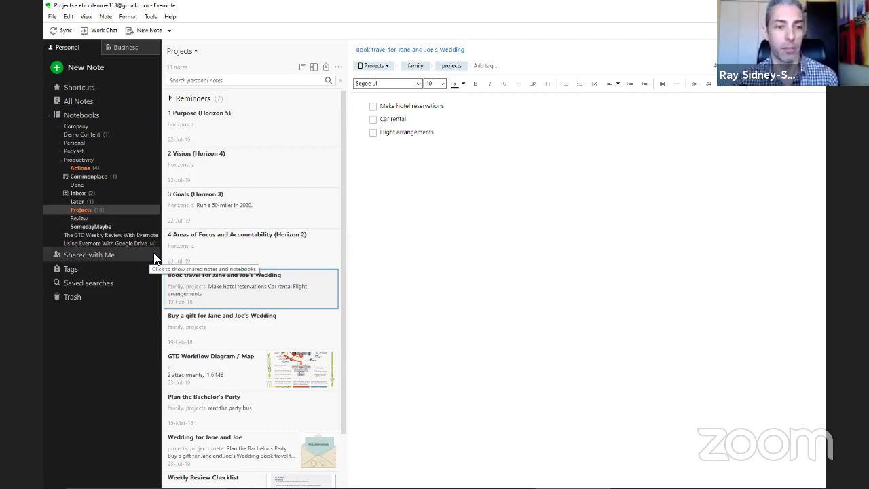
click(85, 225)
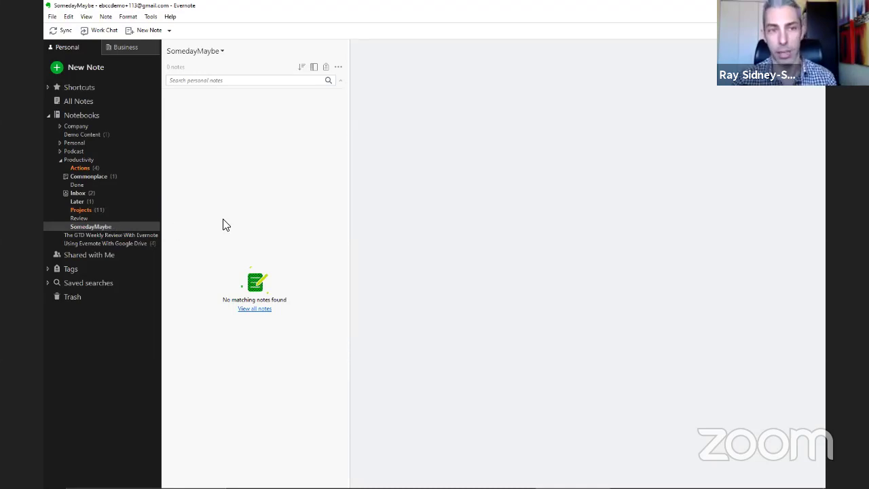
Create a new note in the Commonplace notebook and title it "Weekly Review - DATE".
click(79, 177)
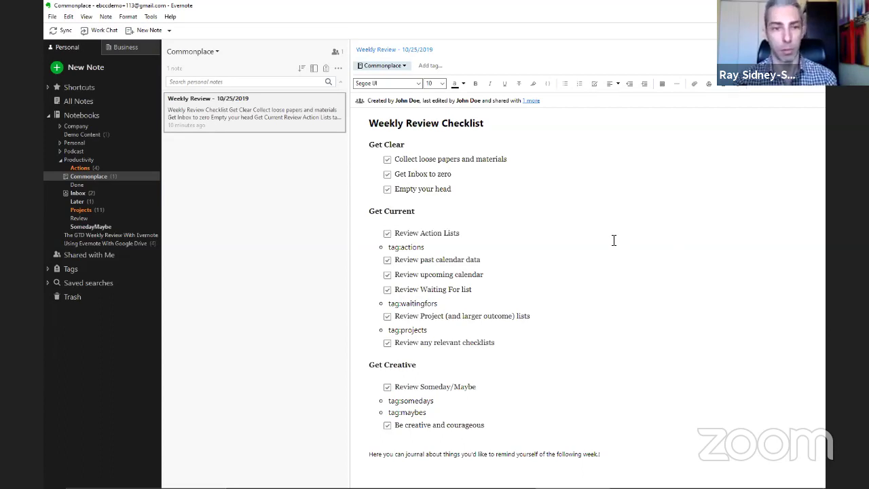
click(144, 30)
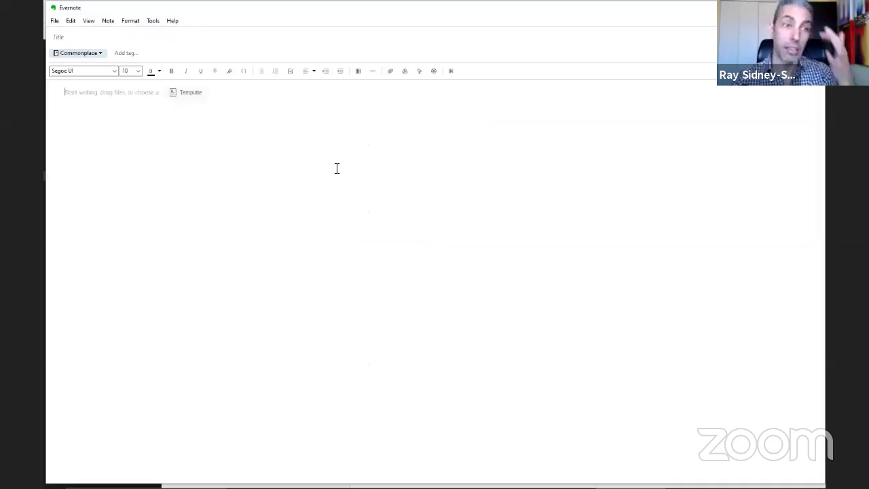
click(127, 39)
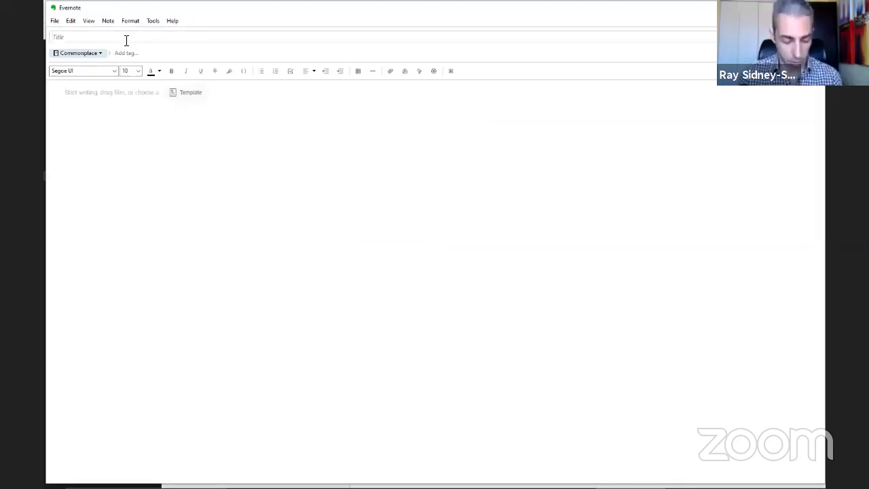
text(Weekly Review -)
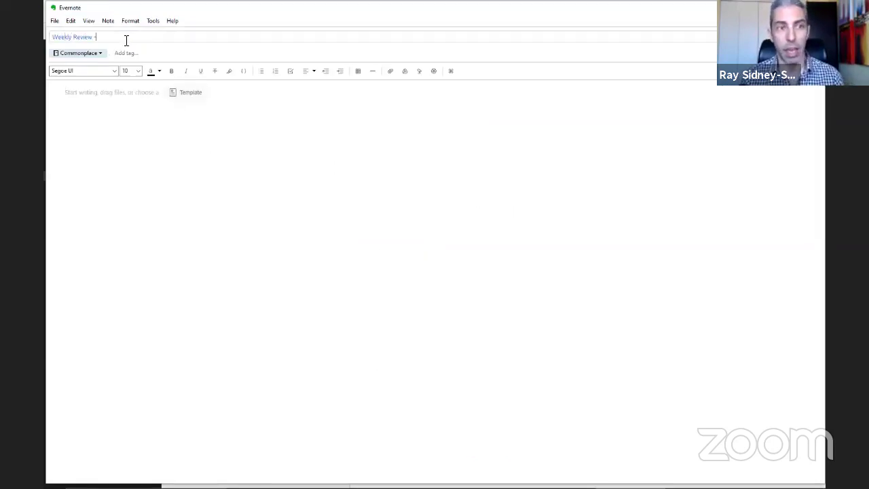
text( DATE)
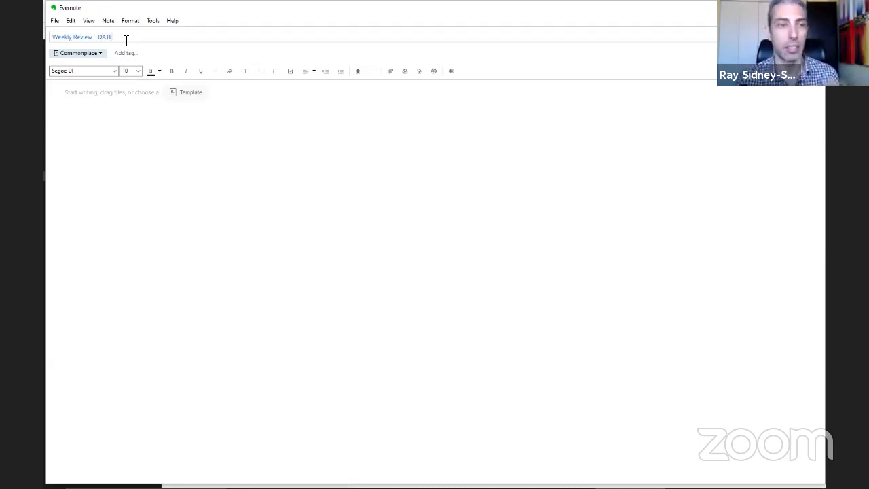
Paste the Weekly Review Checklist from the clipboard history into the body of the note.
click(116, 100)
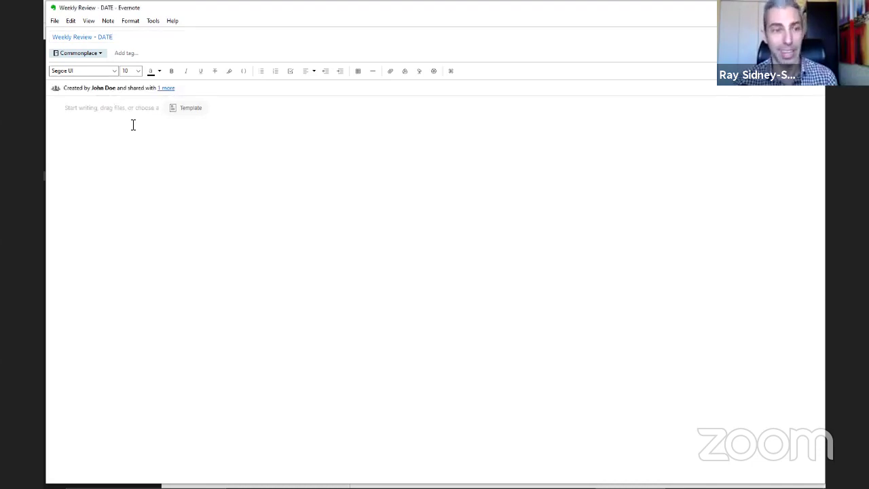
key(super+v)
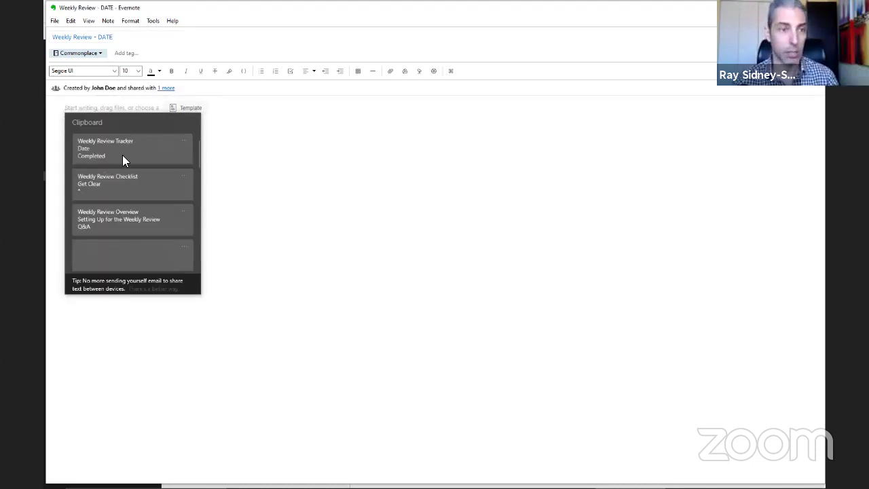
click(118, 178)
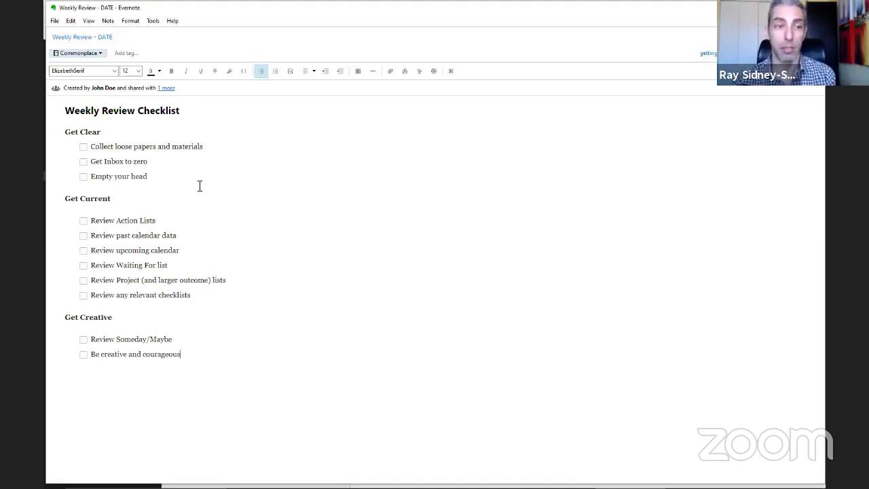
Add the bullets "Email Account A" and "Email Account B" beneath the "Get Inbox to zero" item.
click(171, 164)
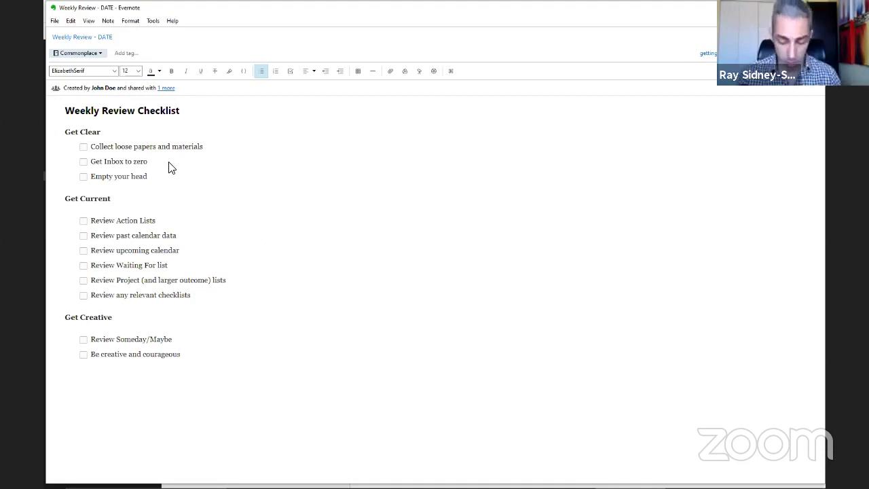
key(Return)
key(BackSpace)
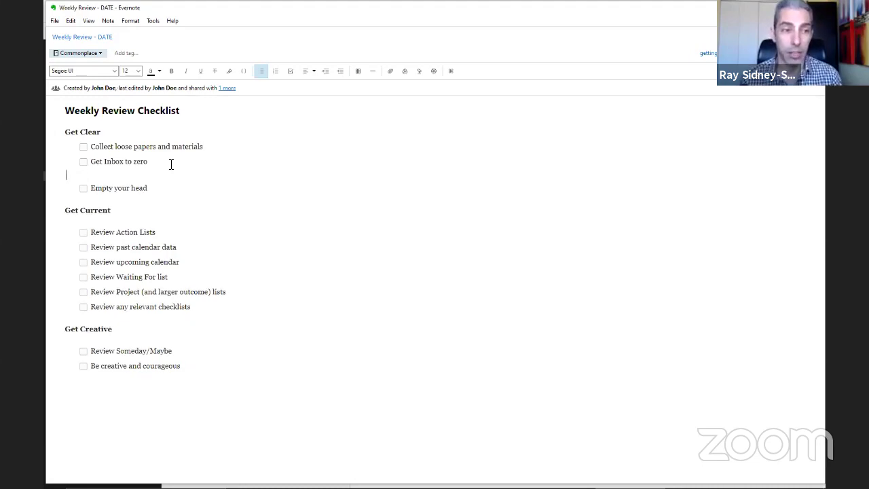
key(Tab)
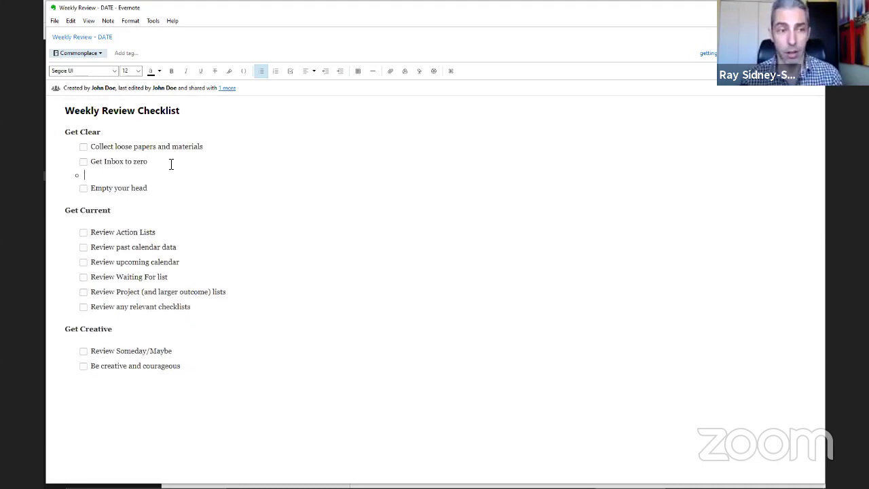
text(Email Account A)
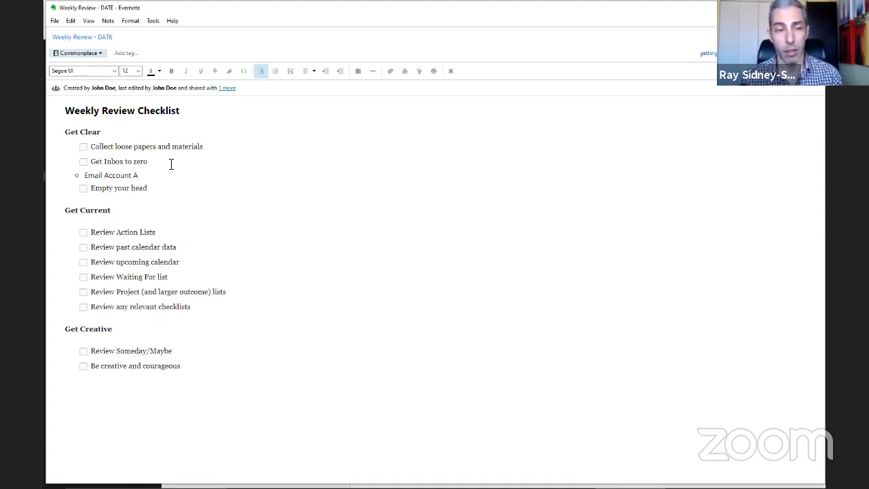
key(Return)
text(Ema)
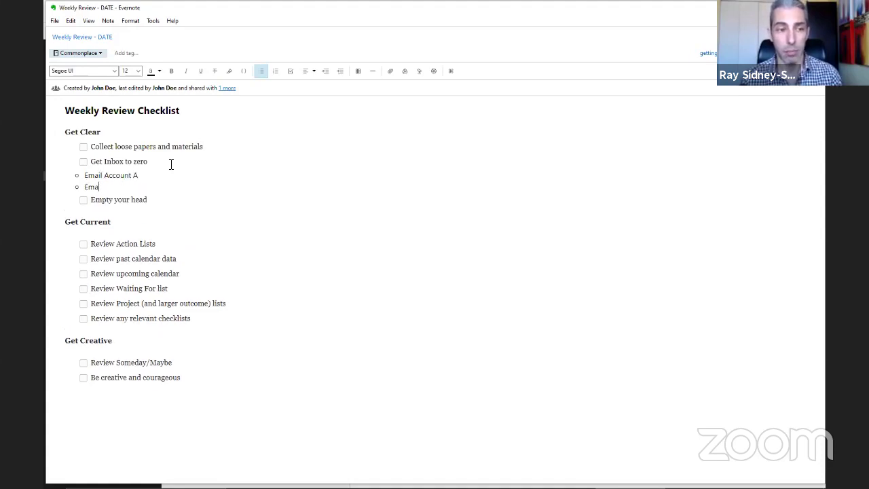
text(il Account B)
key(Return)
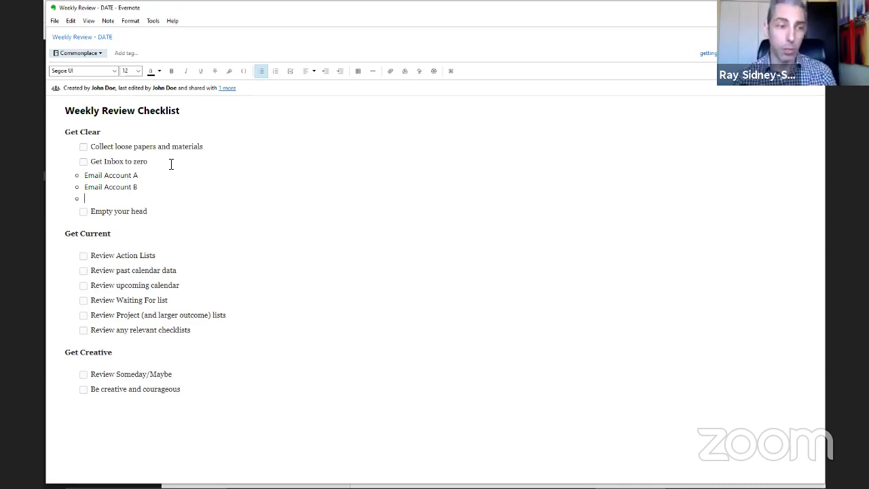
Indent the two email account bullets one level further and remove the empty bullet below them.
key(shift+Down)
key(shift+Down)
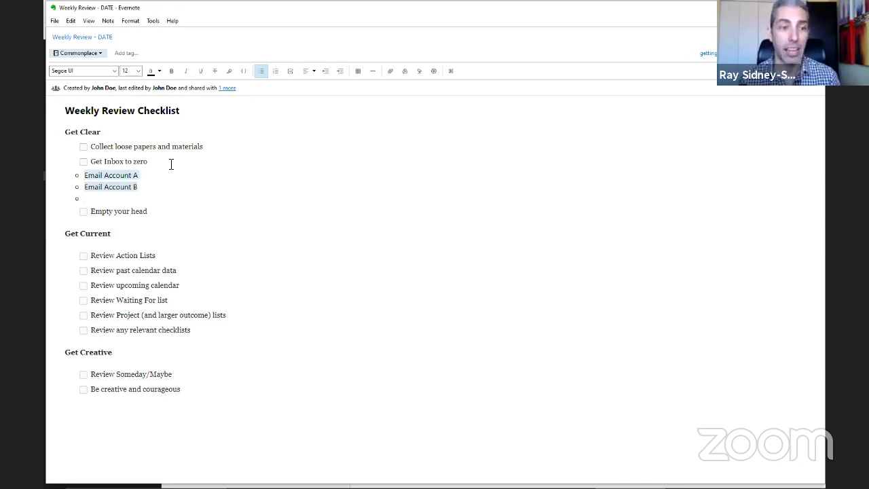
click(340, 70)
click(136, 197)
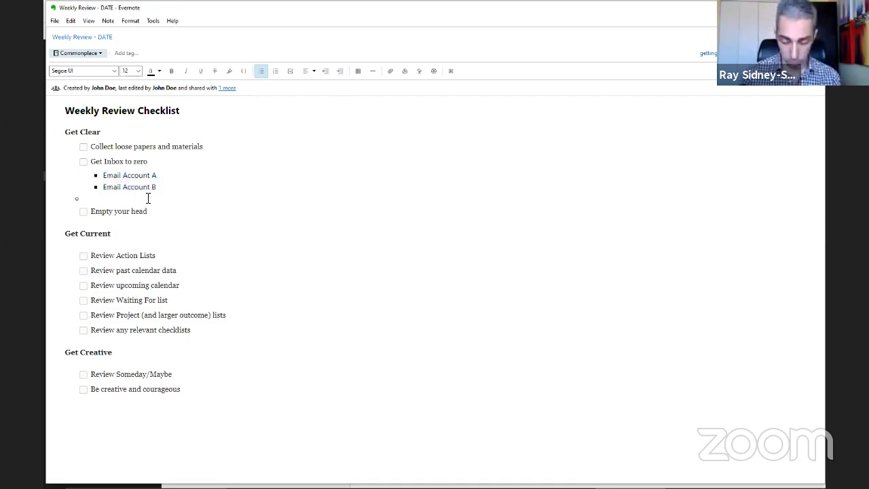
key(BackSpace)
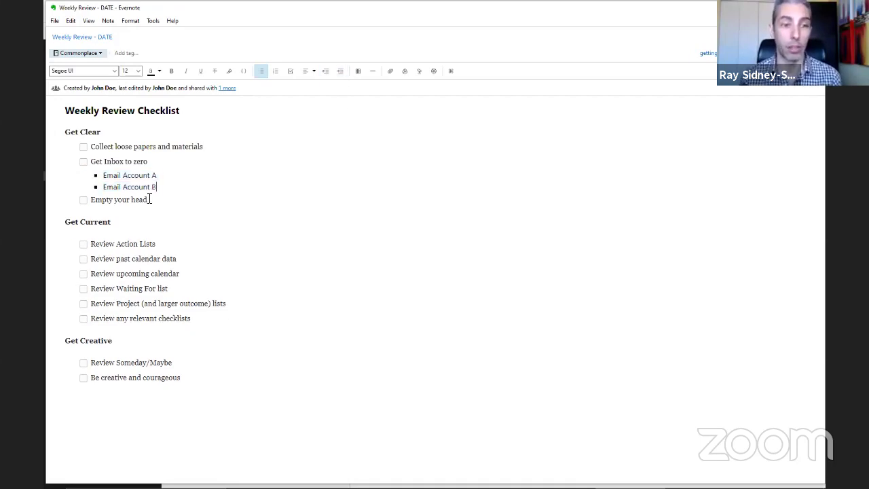
click(150, 199)
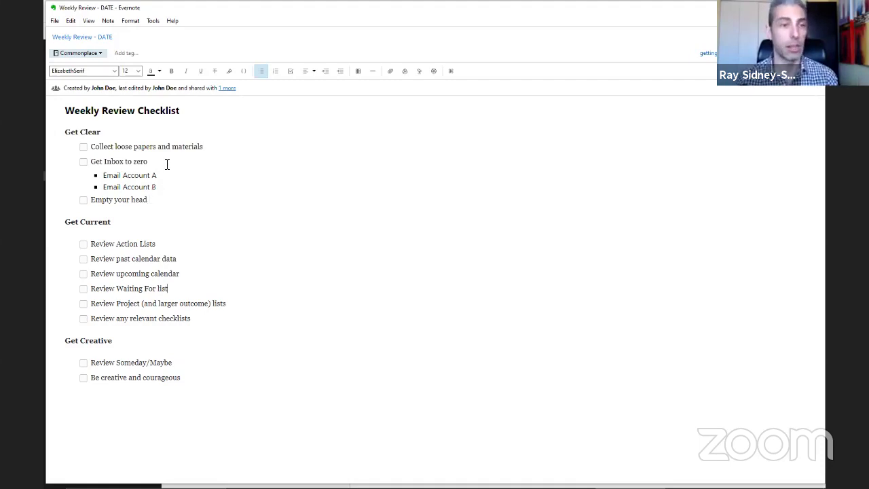
Add the indented sub-bullets "Kitchen counter" and "Desk in-tray" beneath "Collect loose papers and materials".
click(232, 145)
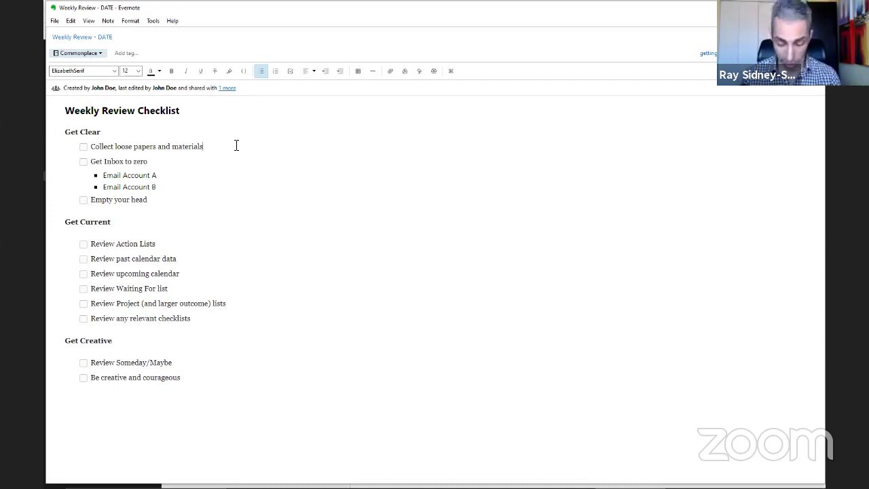
key(Return)
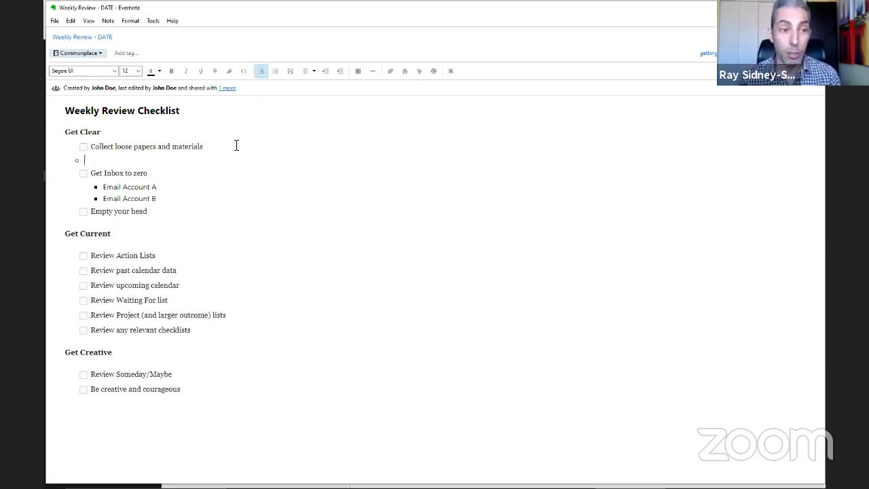
text(Kitchen)
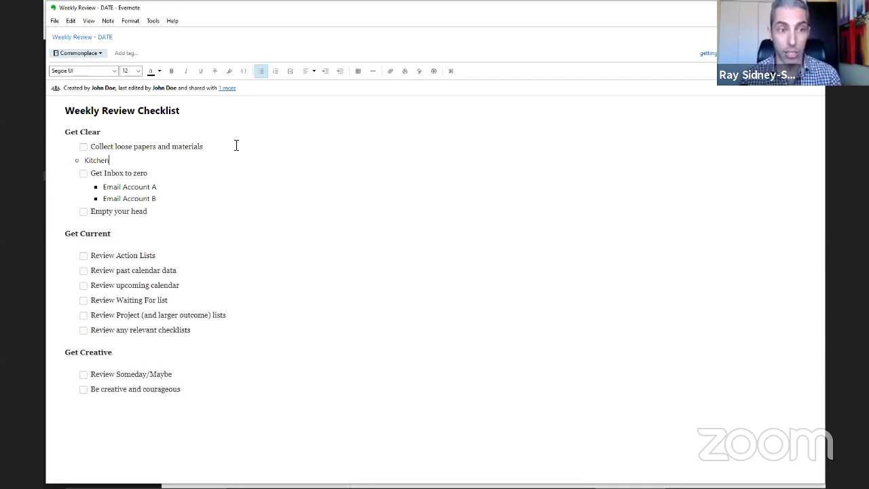
text( counter)
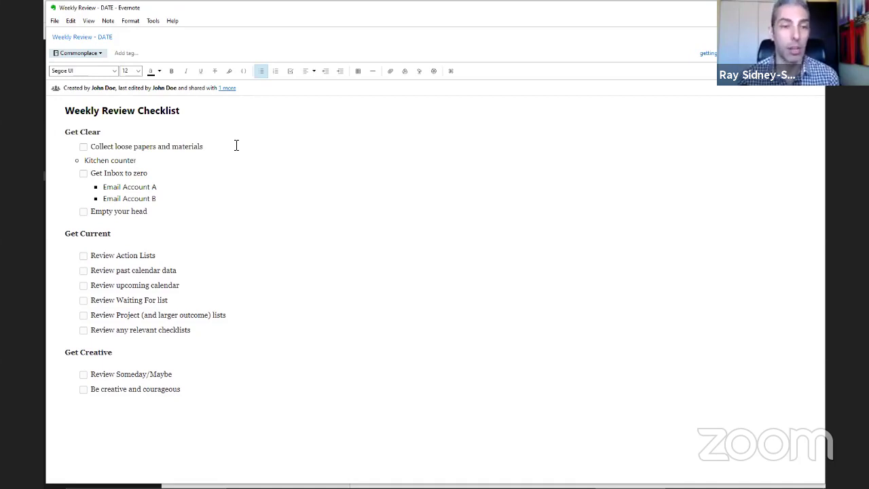
click(341, 71)
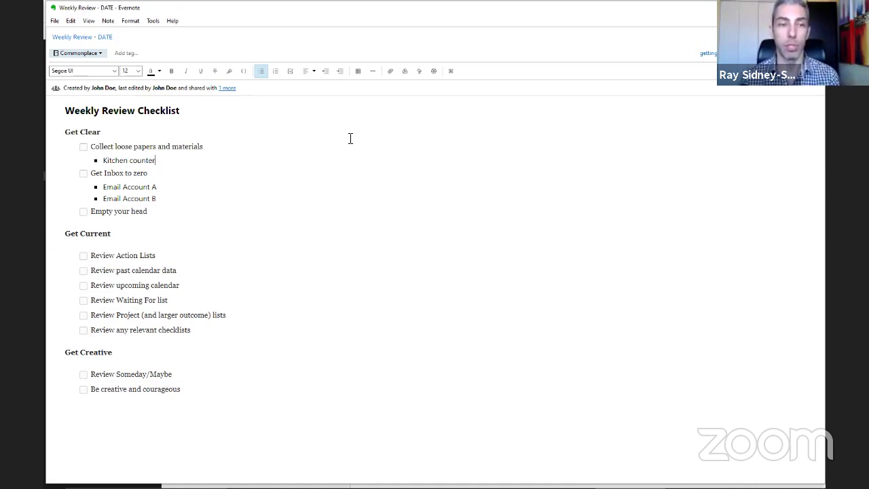
key(Return)
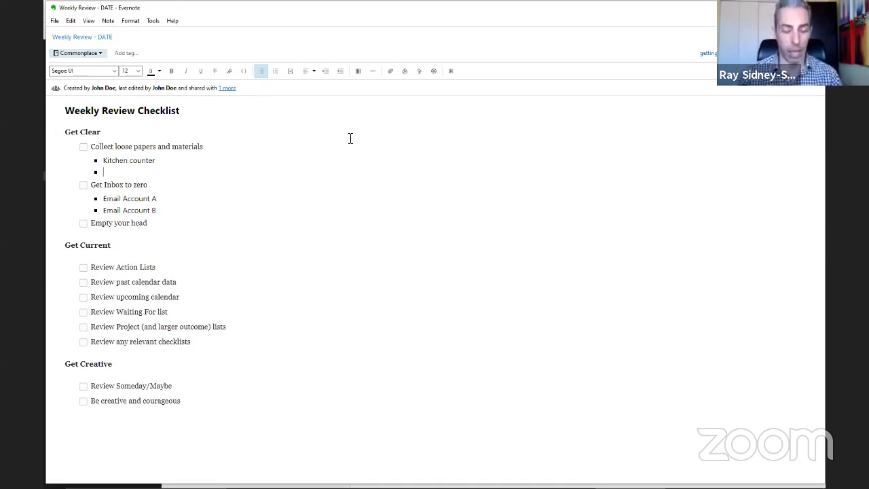
text(Desk)
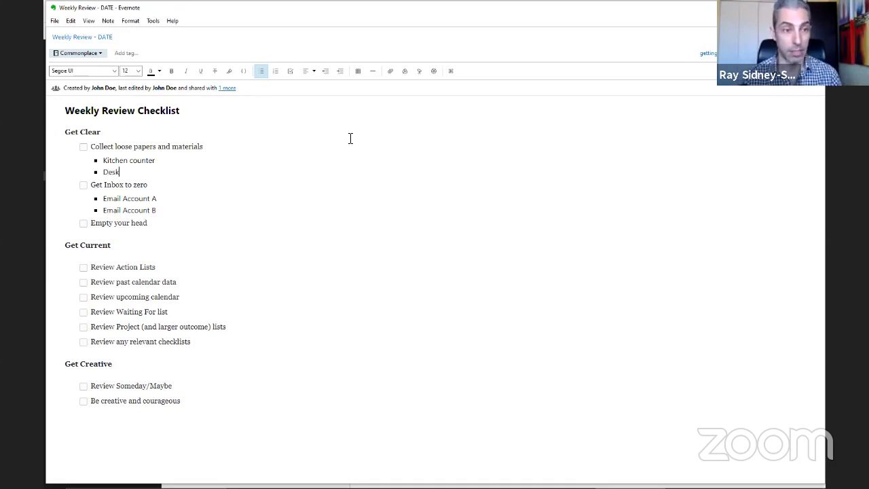
text( in)
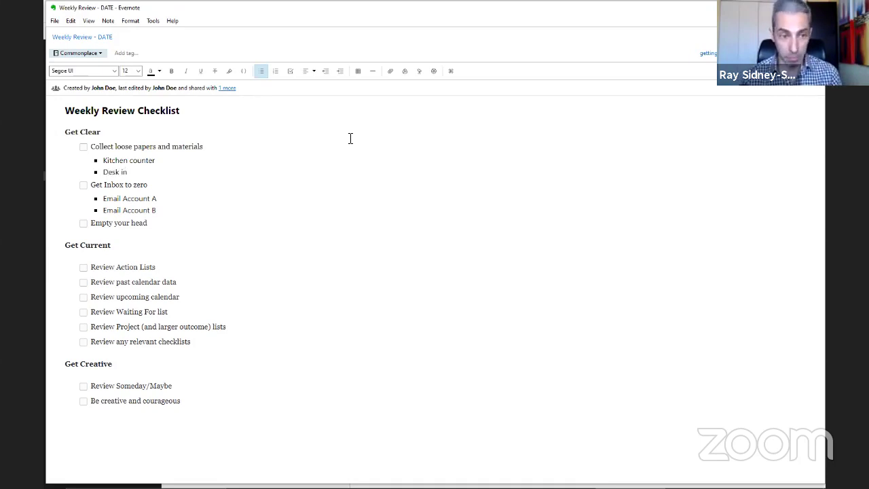
text(-tray)
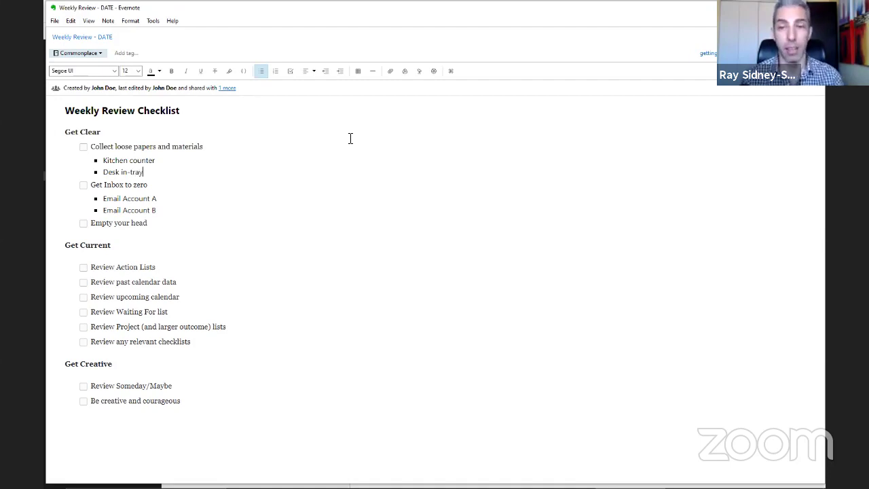
key(Return)
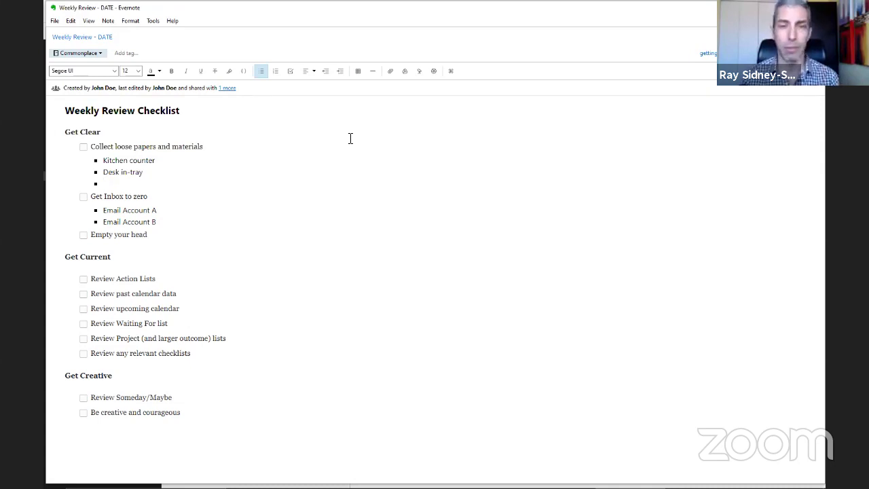
key(BackSpace)
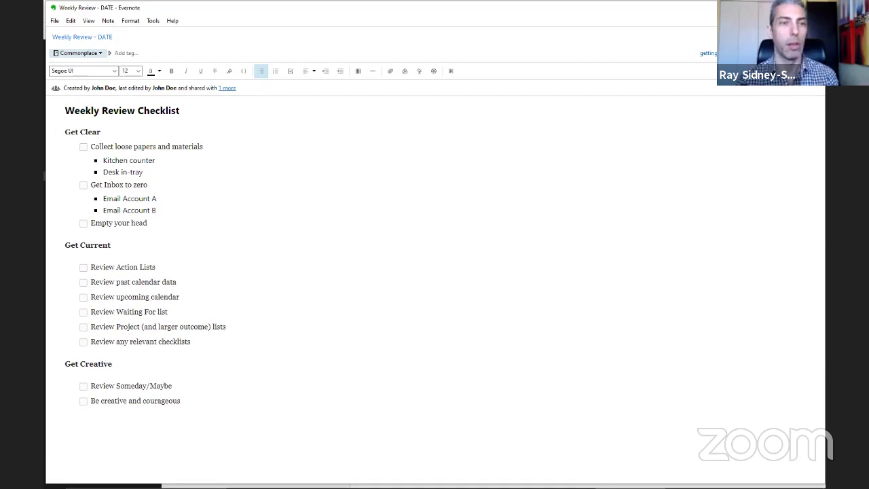
Check the additional actions available for the note and return to the Commonplace notebook in the main window.
click(816, 37)
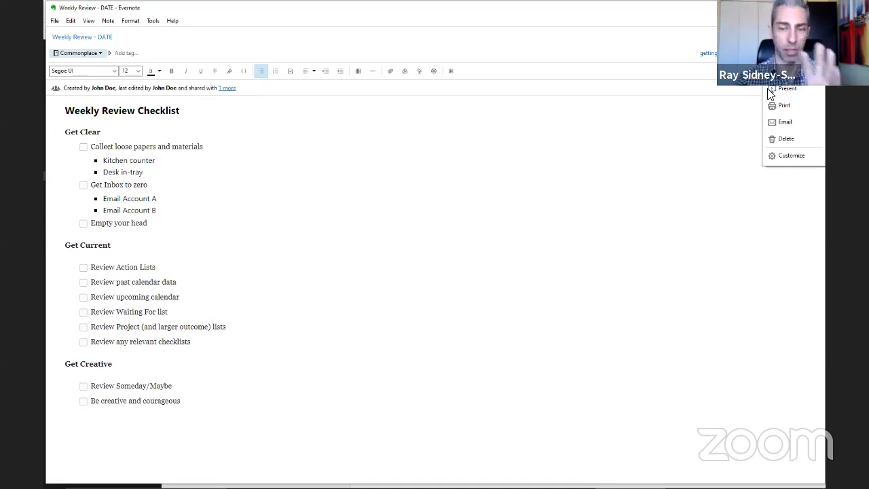
click(608, 131)
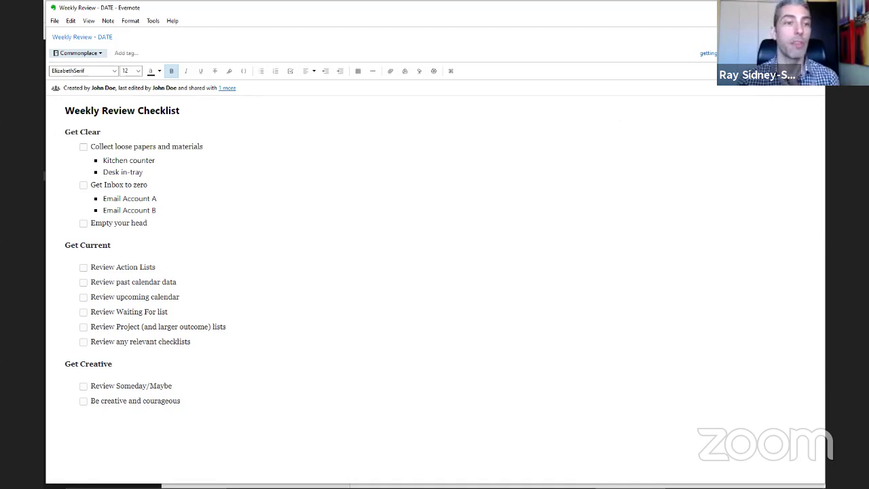
click(45, 95)
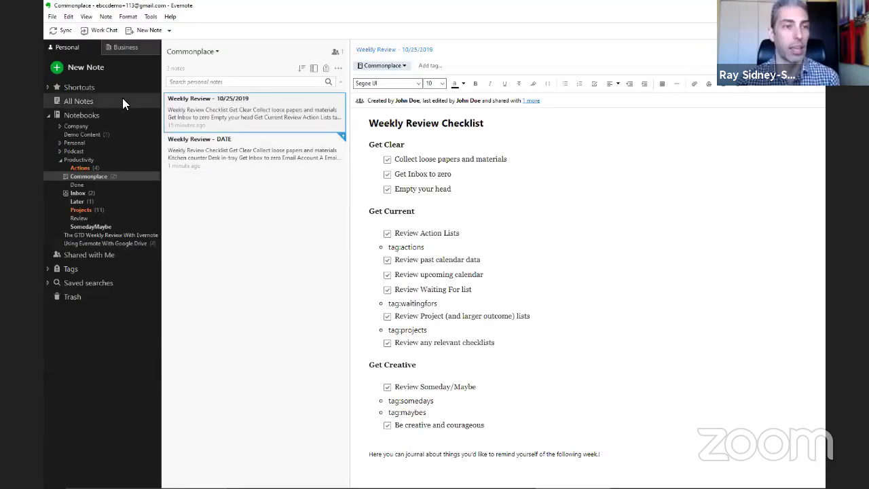
Create a new note in the Commonplace notebook from the saved "Weekly Review" template.
click(141, 31)
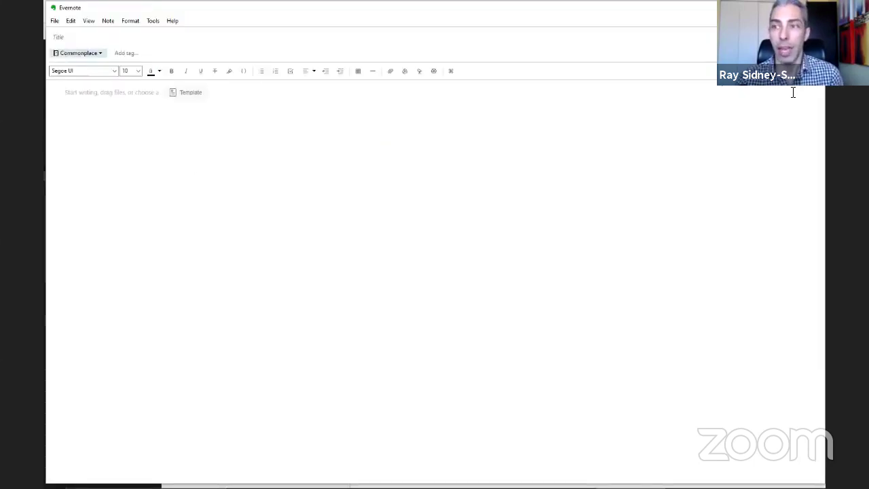
click(817, 37)
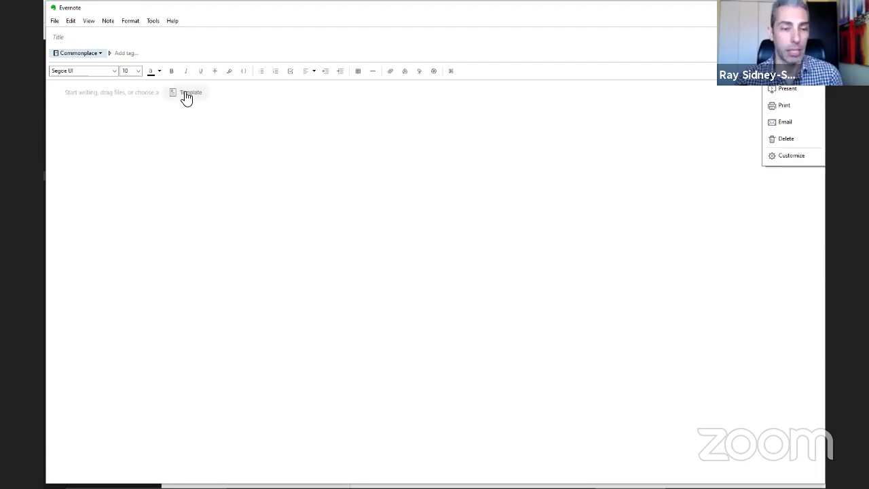
click(235, 97)
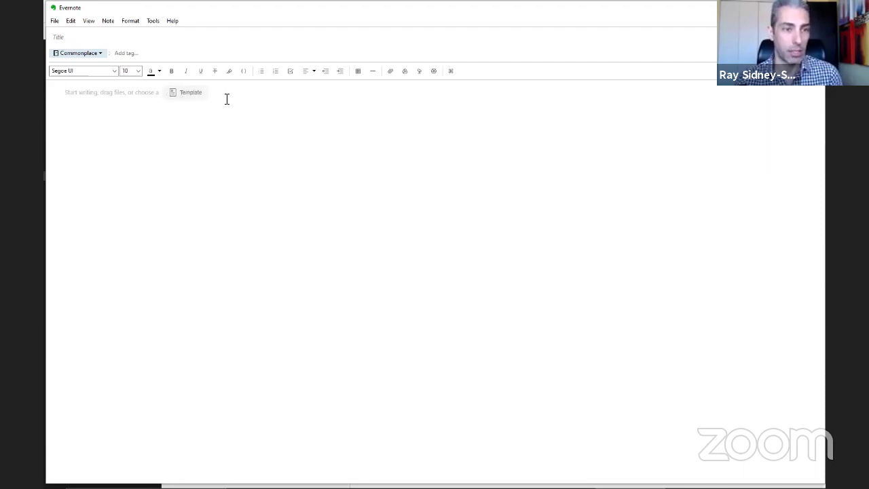
click(190, 95)
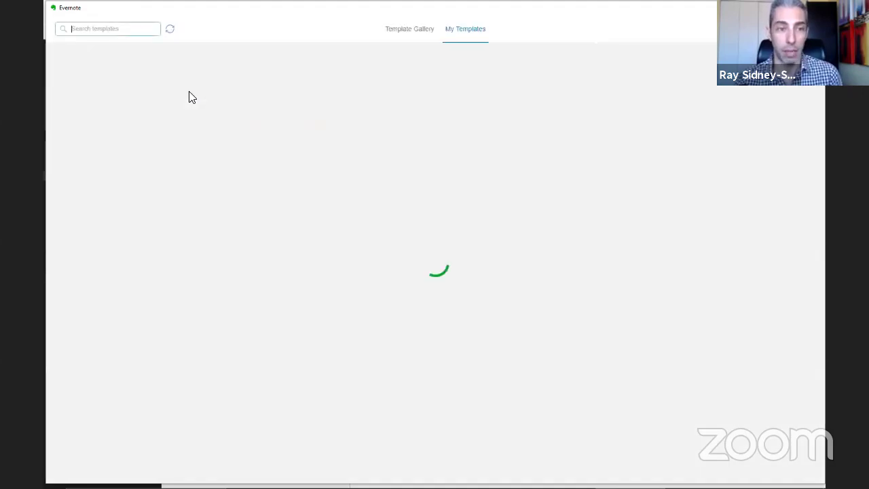
click(466, 32)
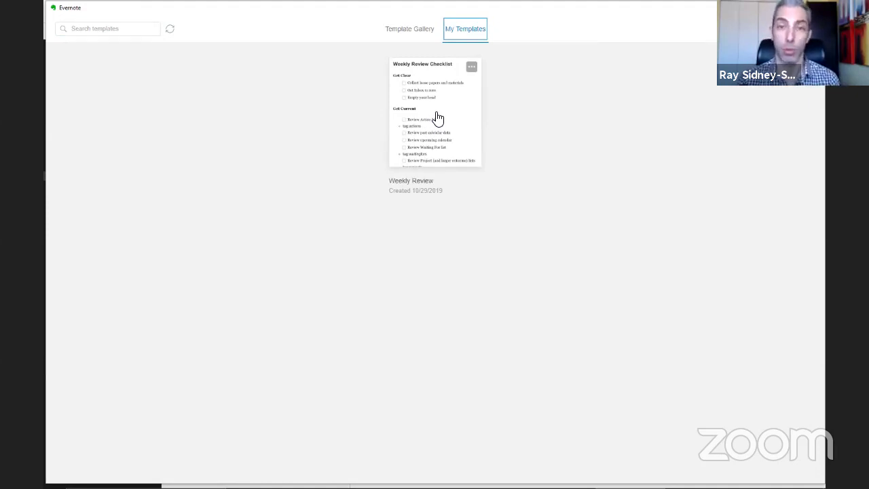
click(438, 118)
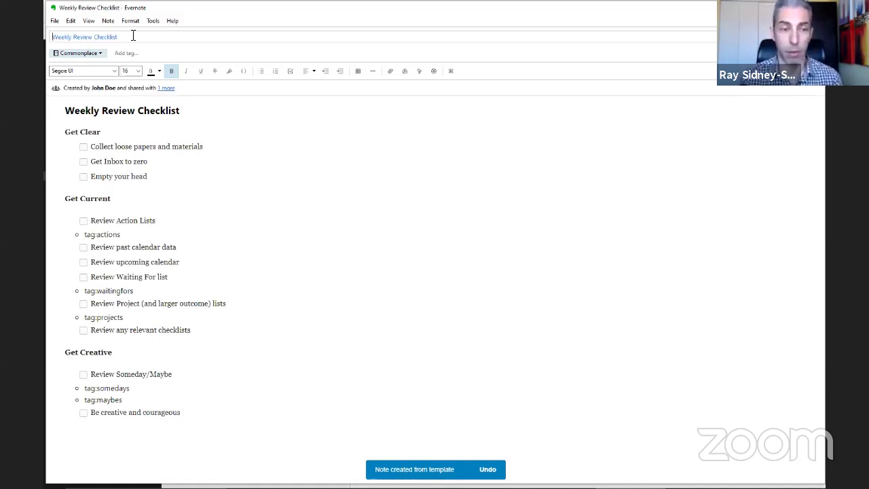
Retitle the new checklist note "Weekly Review - November 1, 2019".
text(W)
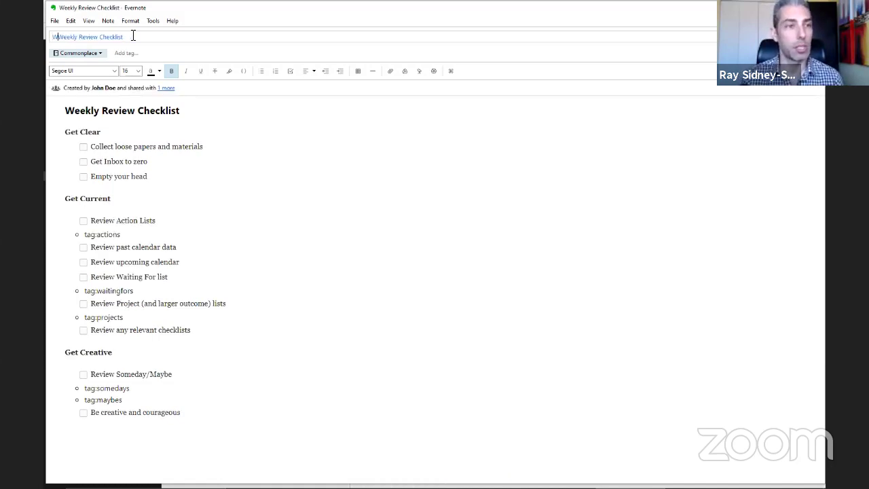
key(BackSpace)
key(BackSpace)
key(BackSpace)
key(BackSpace)
key(BackSpace)
key(BackSpace)
key(BackSpace)
key(BackSpace)
key(BackSpace)
key(BackSpace)
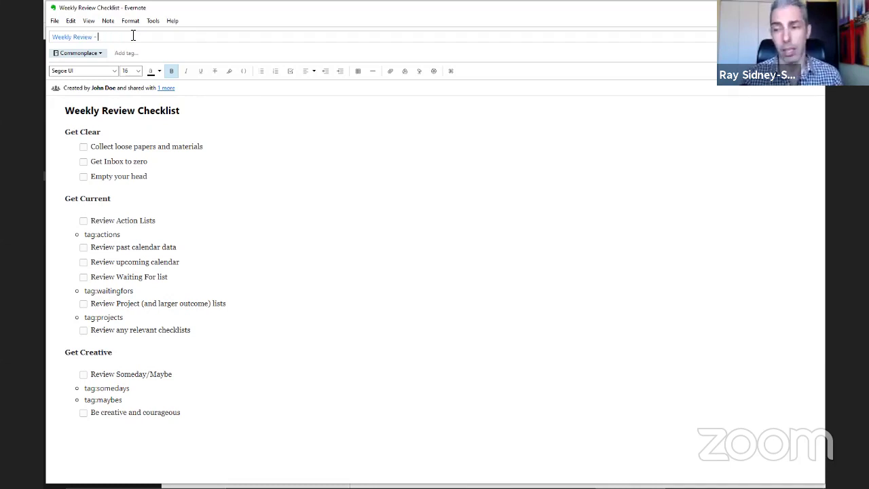
text(- October)
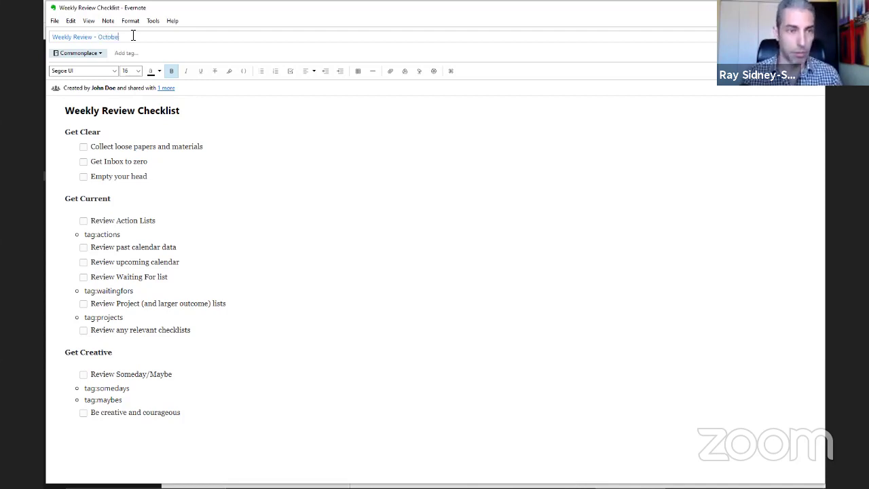
key(BackSpace)
key(BackSpace)
key(BackSpace)
key(BackSpace)
key(BackSpace)
key(BackSpace)
text(ber 1, 2019)
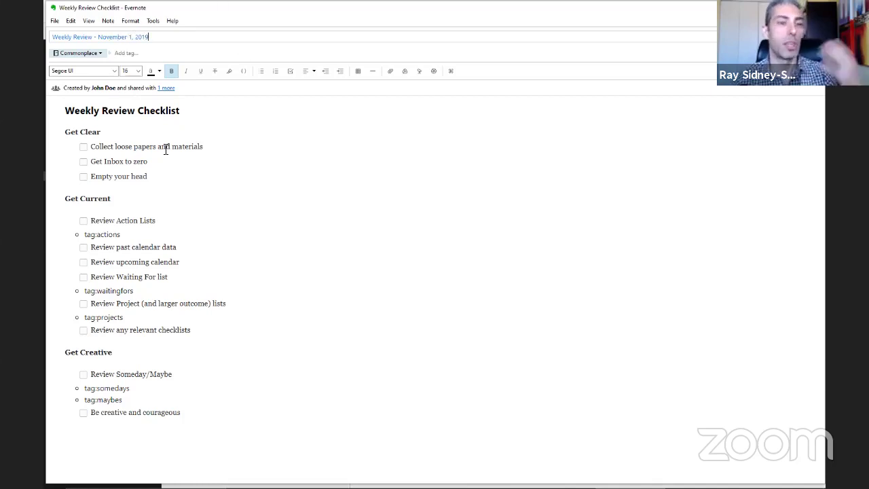
click(223, 162)
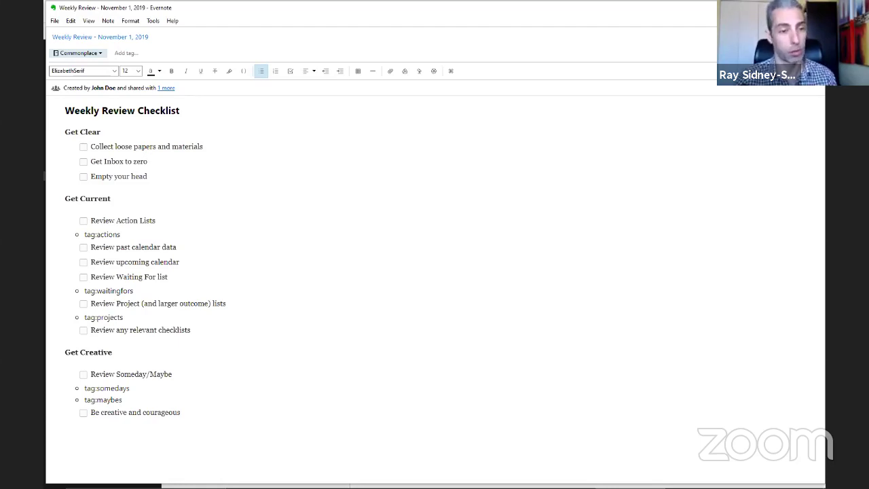
Return to the main window and examine the tag:actions, tag:waitingfors and tag:projects bullets in the "Weekly Review - 10/25/2019" note.
key(alt+Tab)
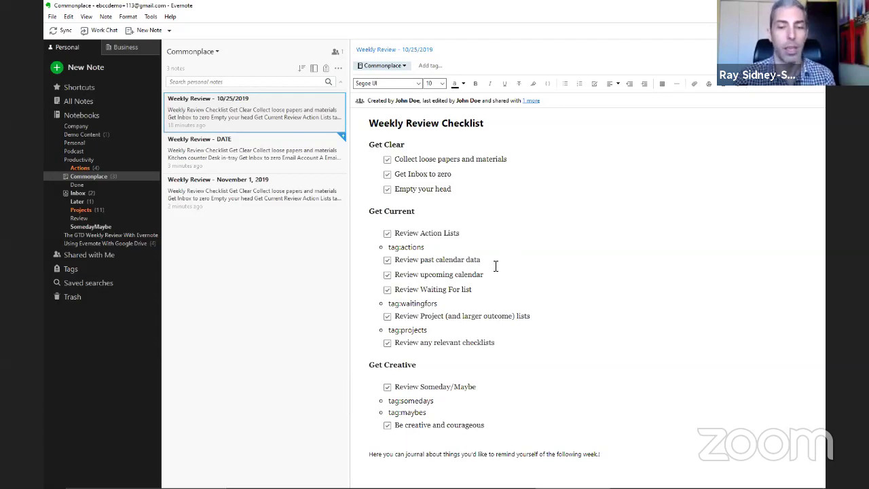
click(478, 246)
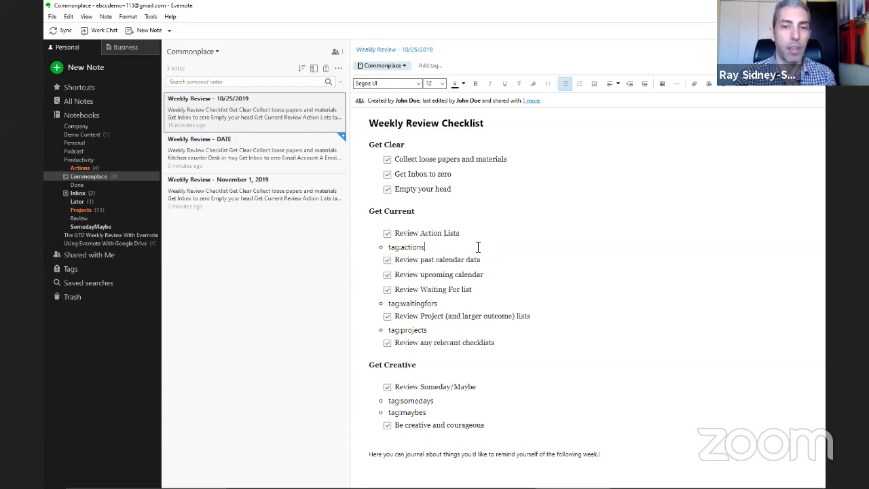
drag(425, 249, 389, 249)
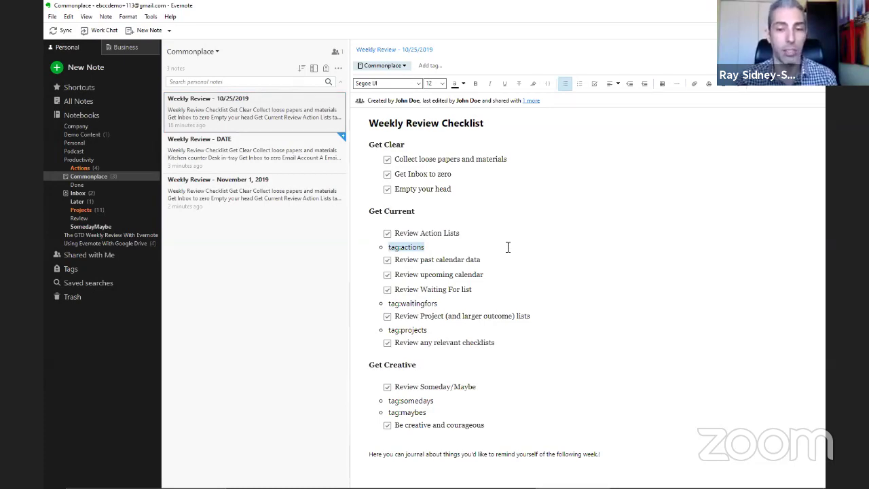
drag(440, 305, 391, 309)
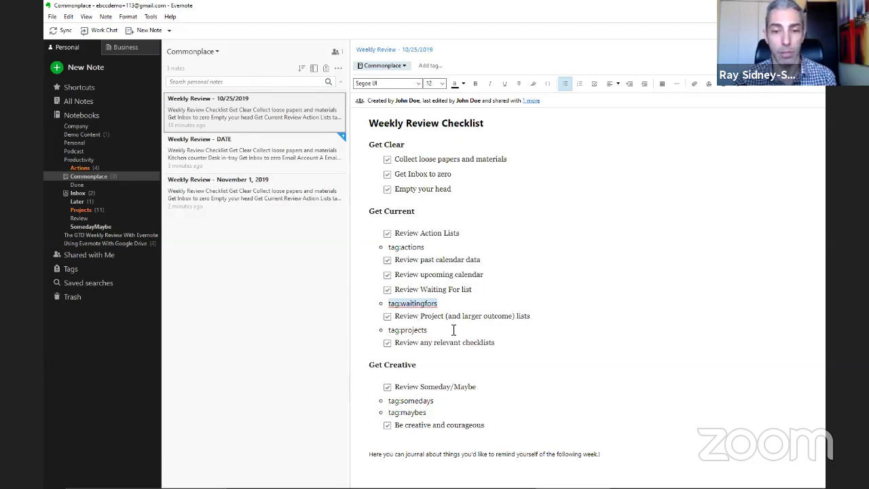
drag(454, 329, 390, 330)
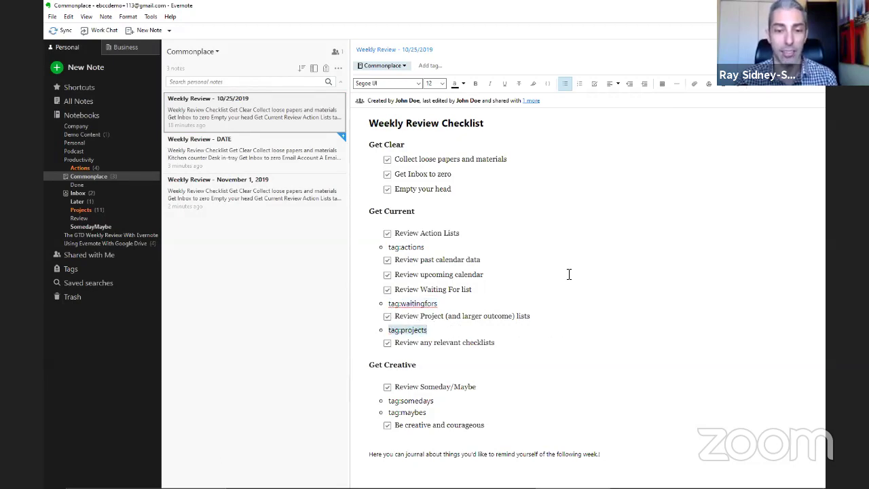
click(432, 248)
drag(432, 249, 386, 248)
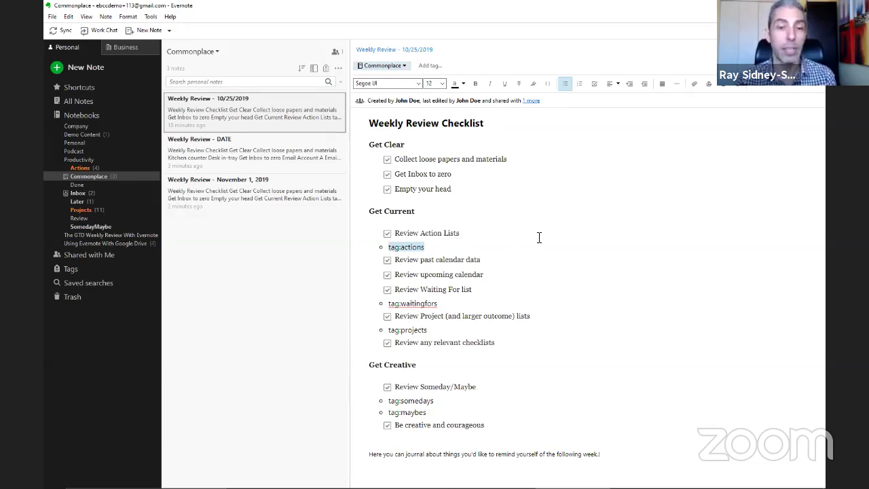
click(491, 249)
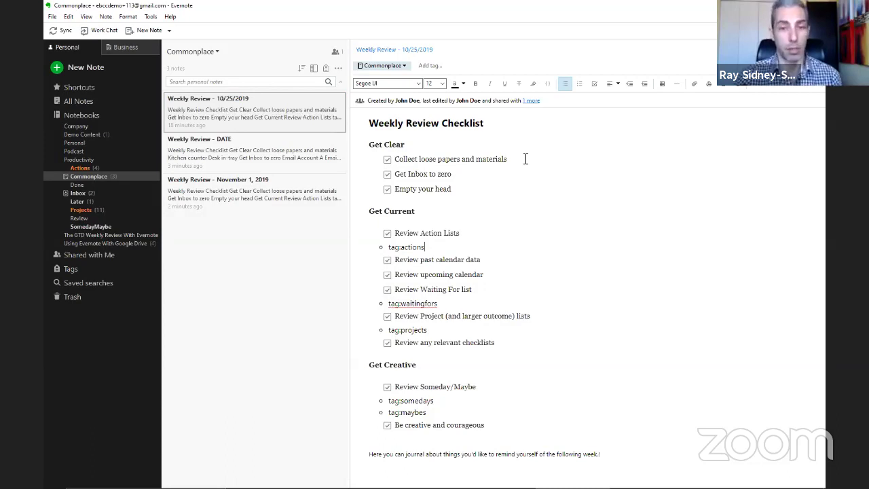
Open the "Weekly Review - DATE" note and examine its Get Clear items, including the collection-point sub-bullets.
click(281, 199)
click(274, 158)
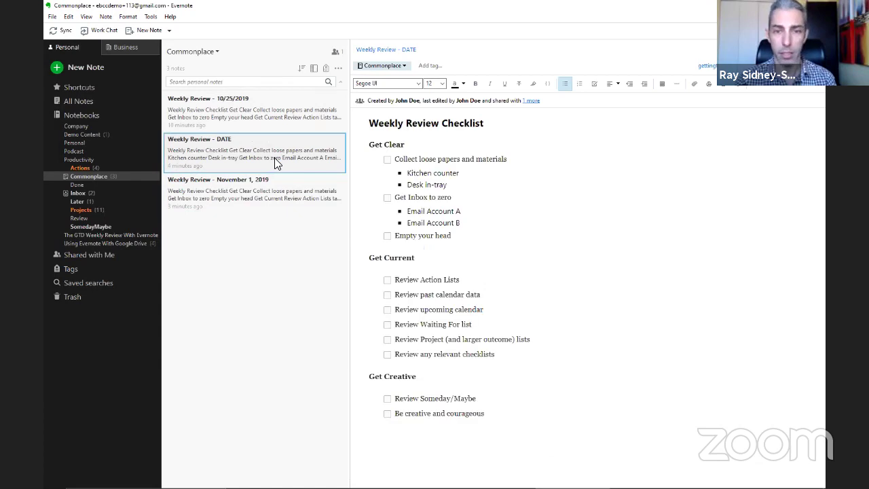
drag(408, 174, 480, 179)
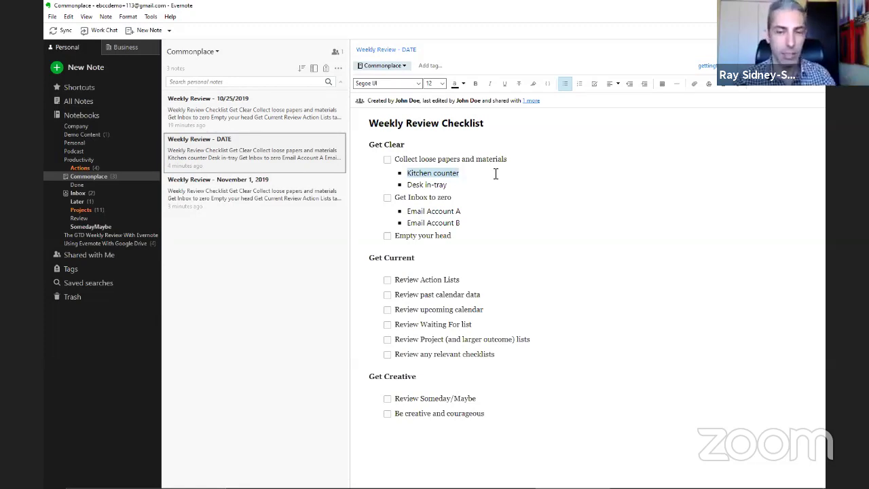
drag(448, 184, 408, 184)
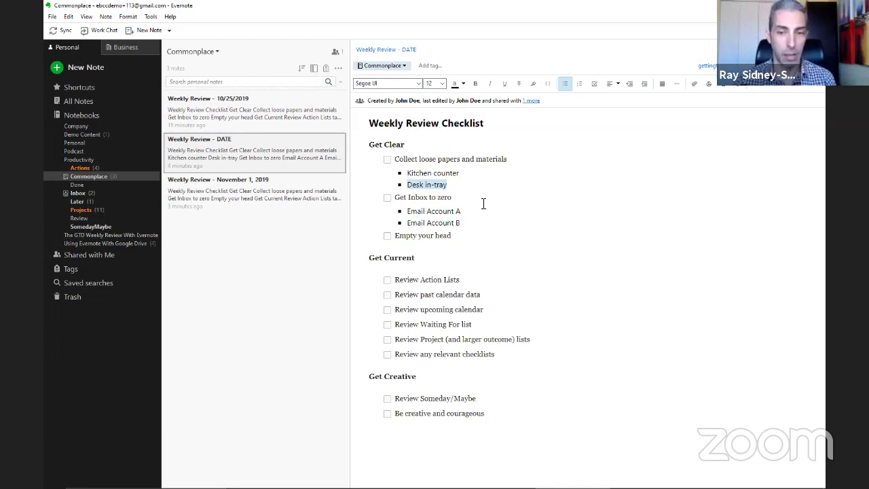
click(521, 158)
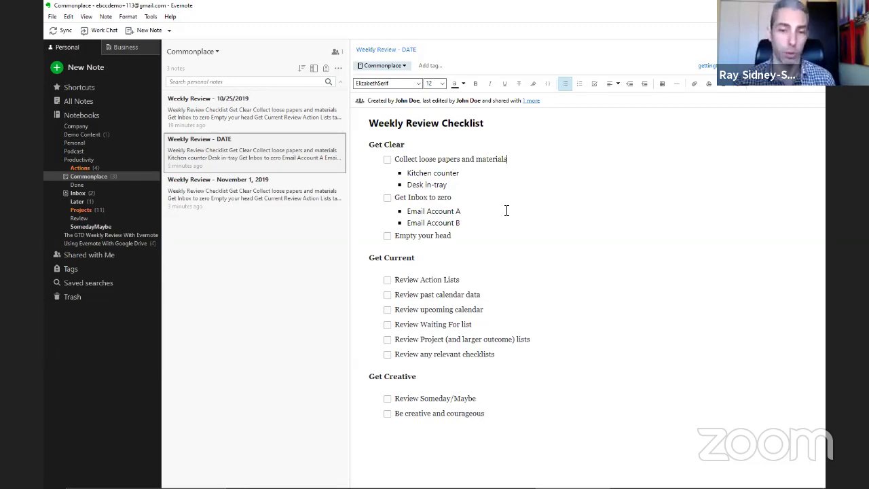
click(477, 236)
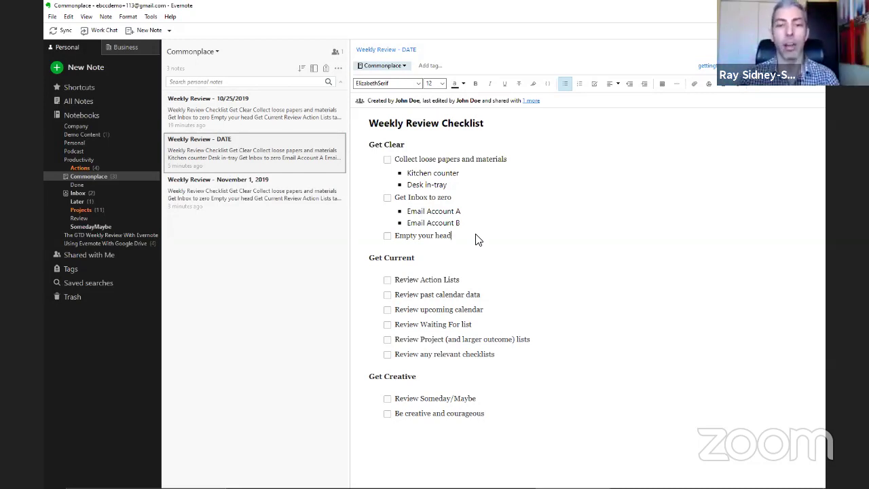
In the Inbox notebook, append "with" and the person's first name to the "Build birdhouse" title, and move that note to the Projects notebook.
click(80, 194)
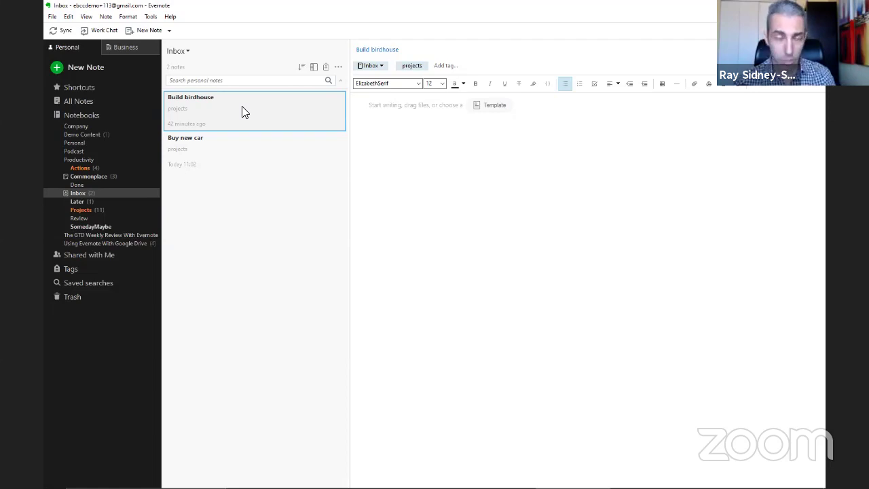
click(245, 154)
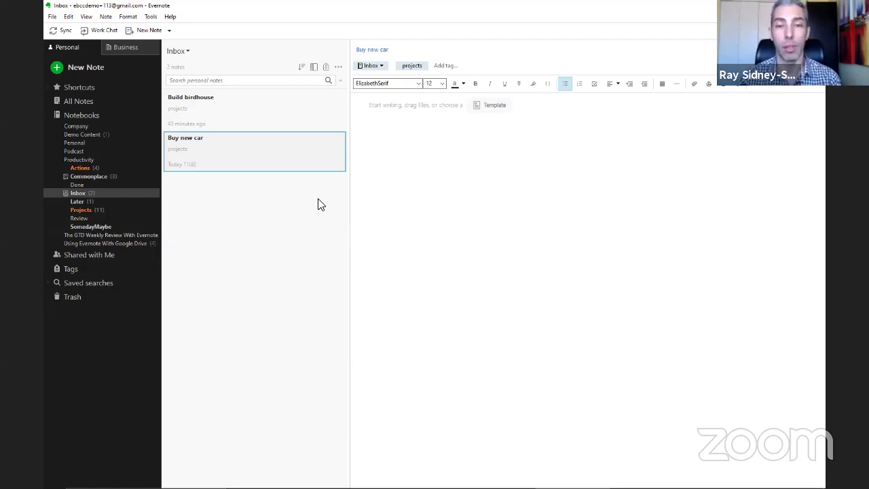
click(291, 118)
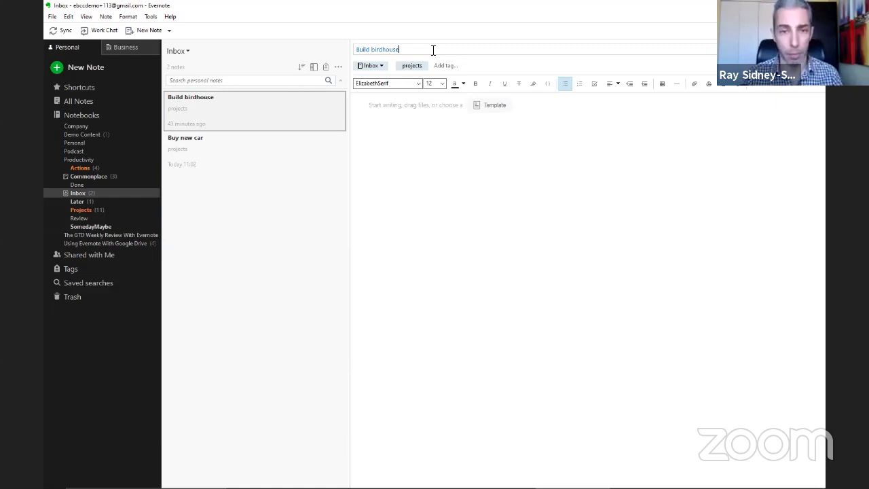
text(with )
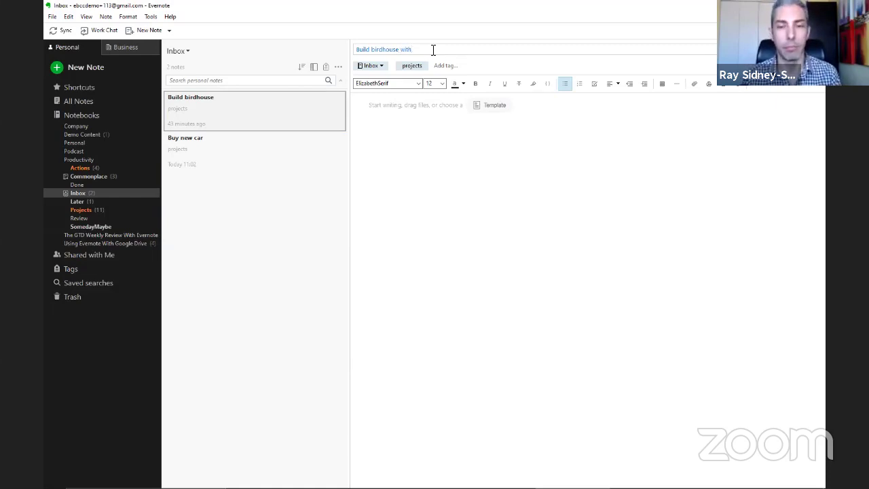
text(Jane)
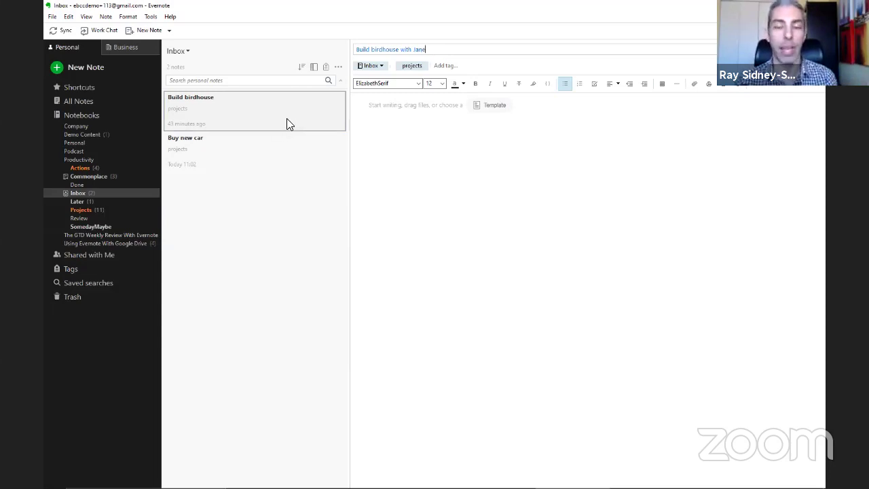
drag(224, 112, 79, 209)
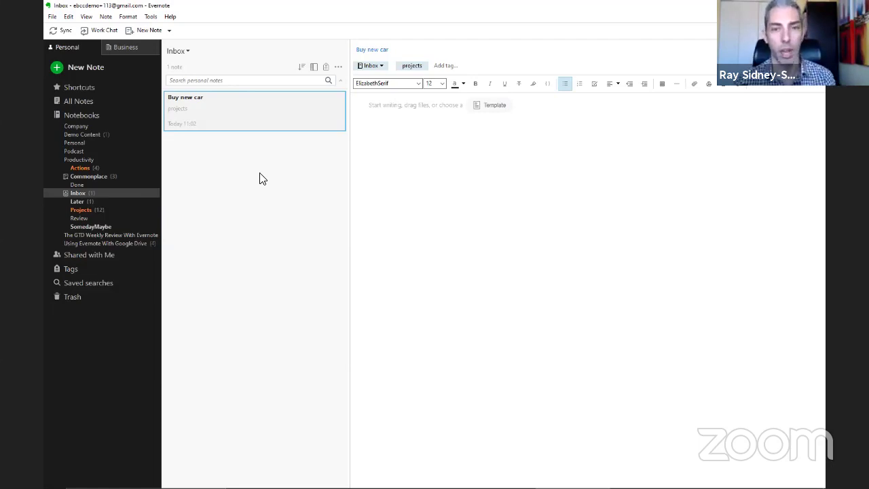
In the Projects notebook's birdhouse note, write the next action "Research online the birdhouse plans for building a large birdhouse".
click(80, 210)
scroll(265, 204, down, 1)
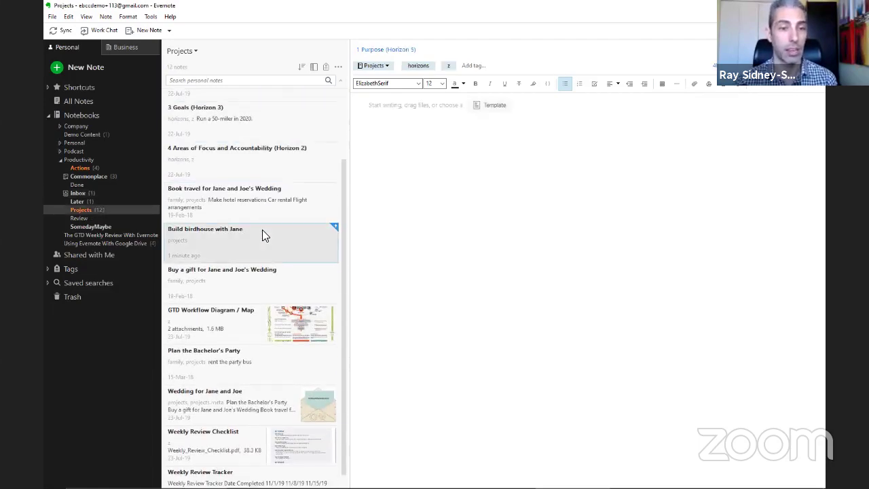
click(262, 233)
click(393, 128)
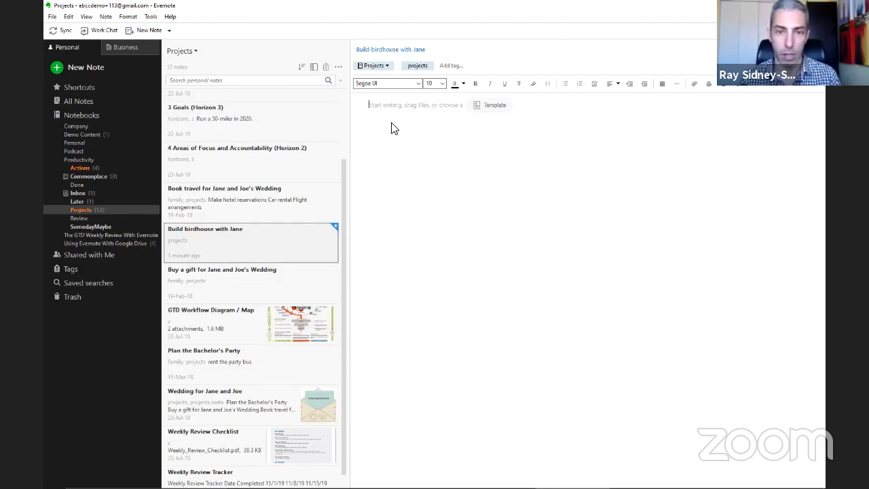
text(Rese)
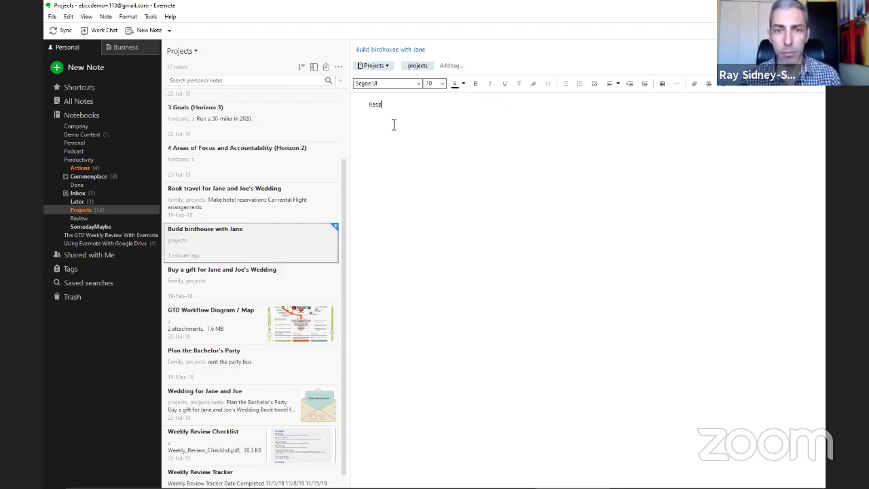
text(arch online )
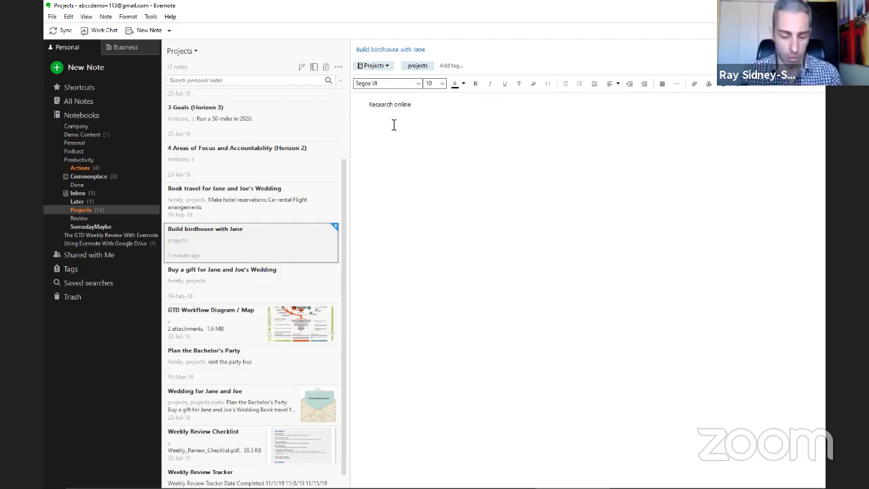
text(the )
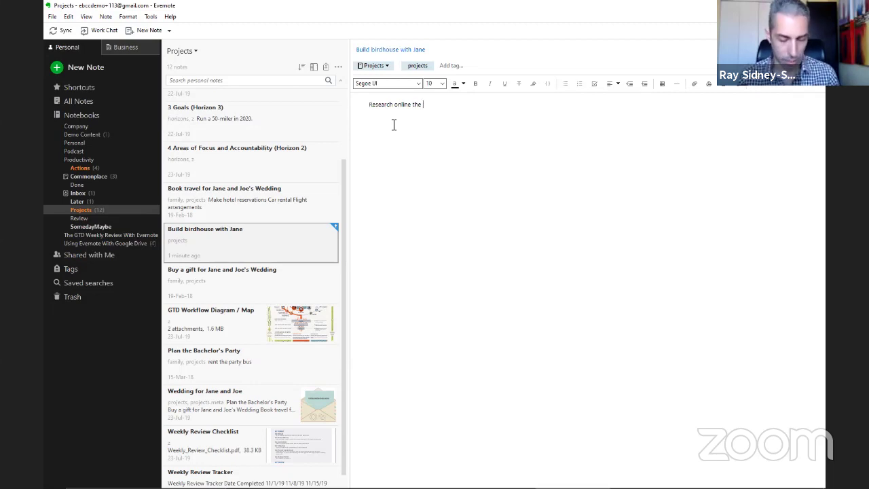
text(plans )
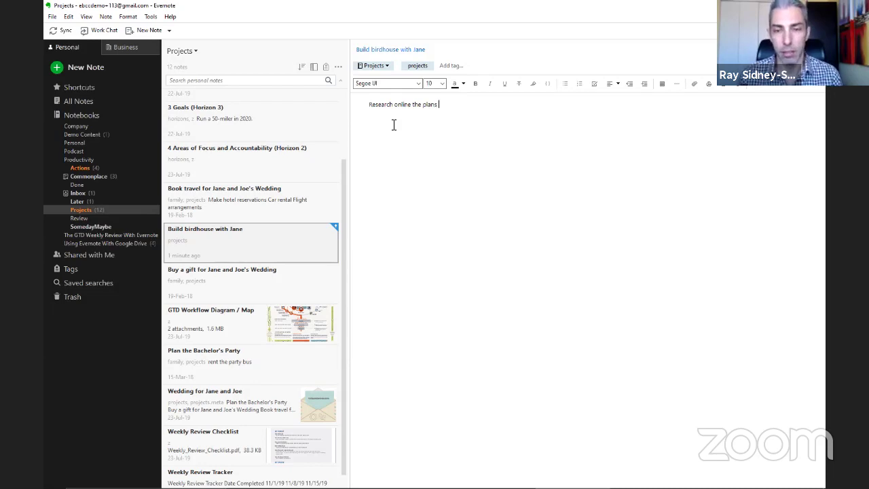
text(birdhouse )
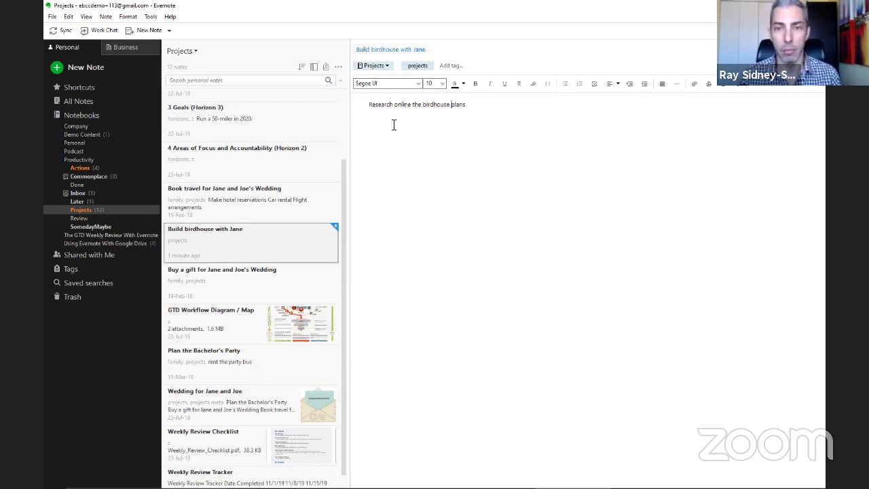
text(f)
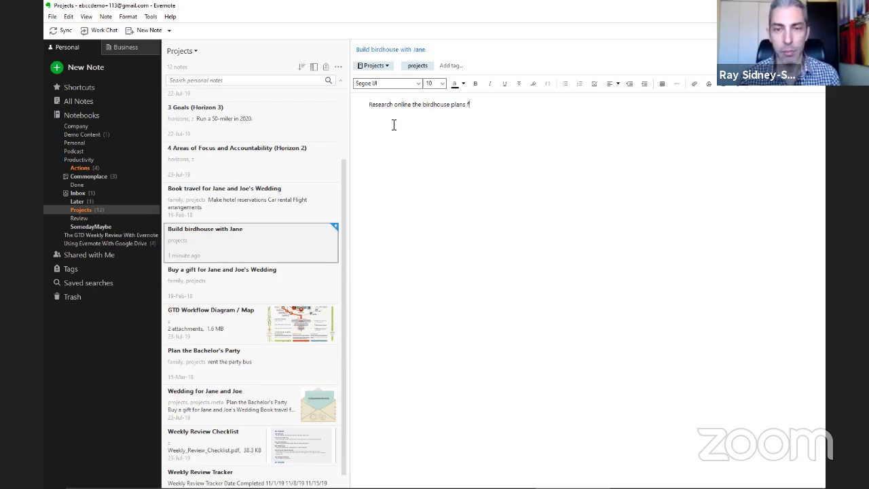
text(or building )
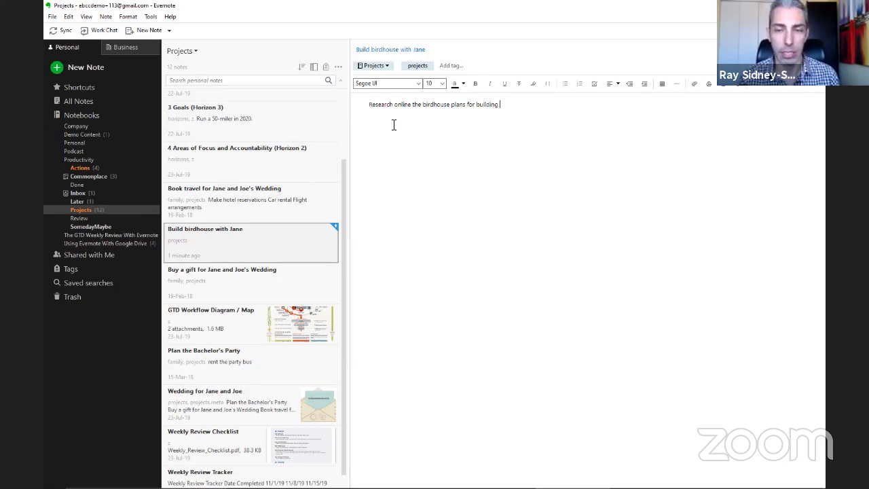
text(a )
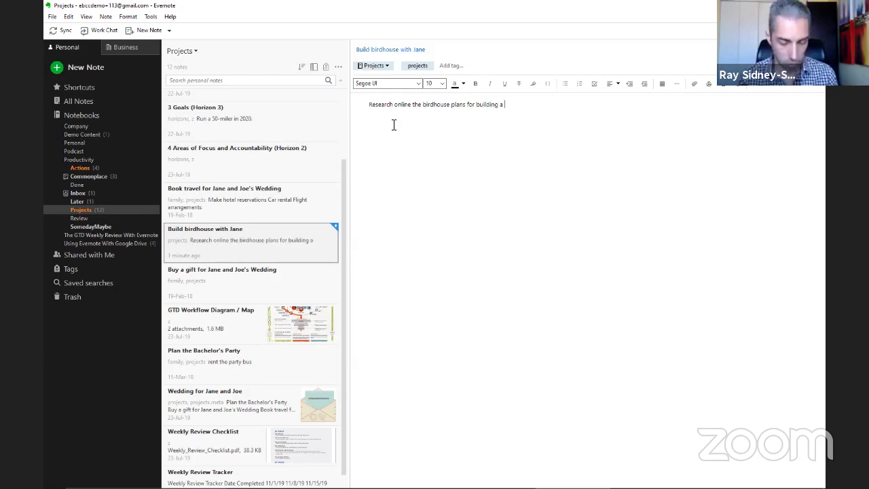
text(large bird)
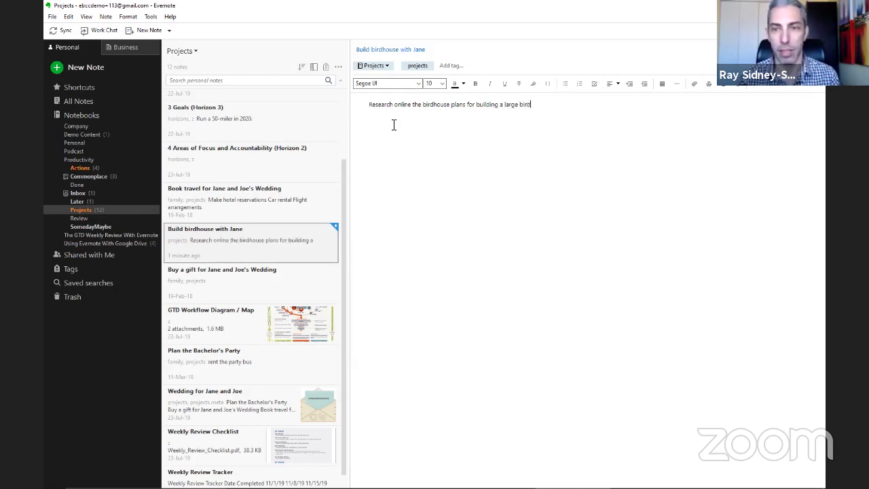
text(house)
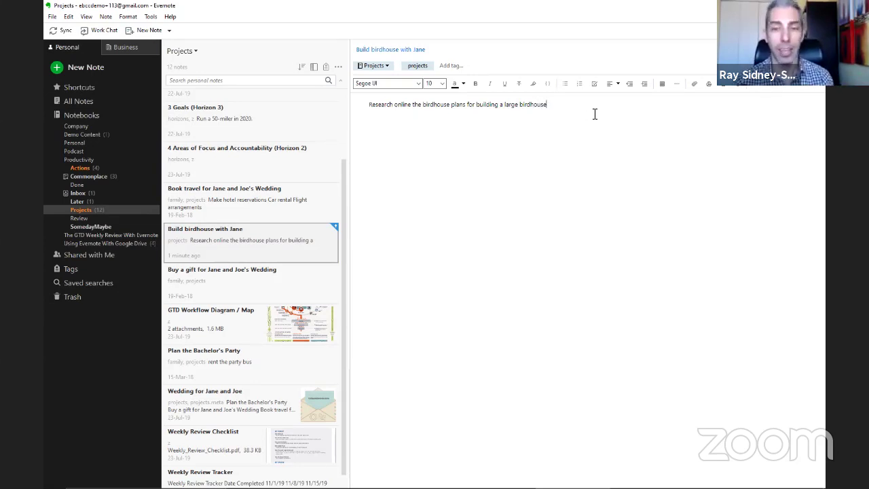
key(Return)
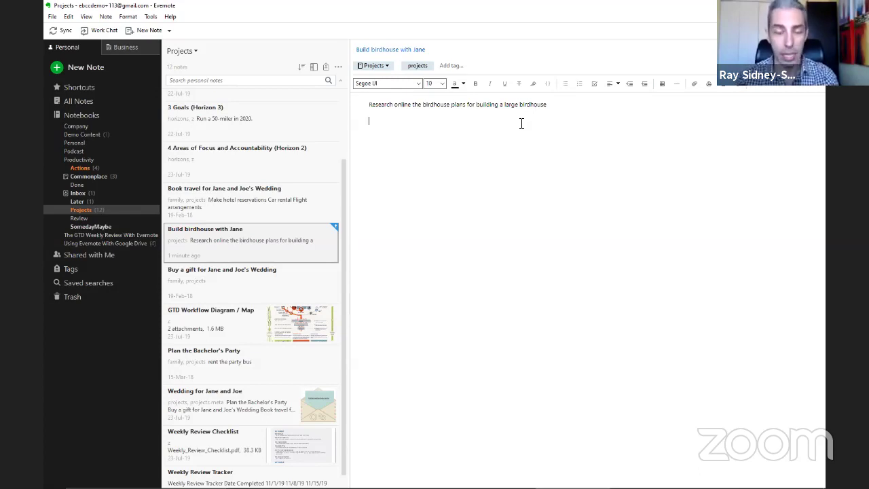
key(Return)
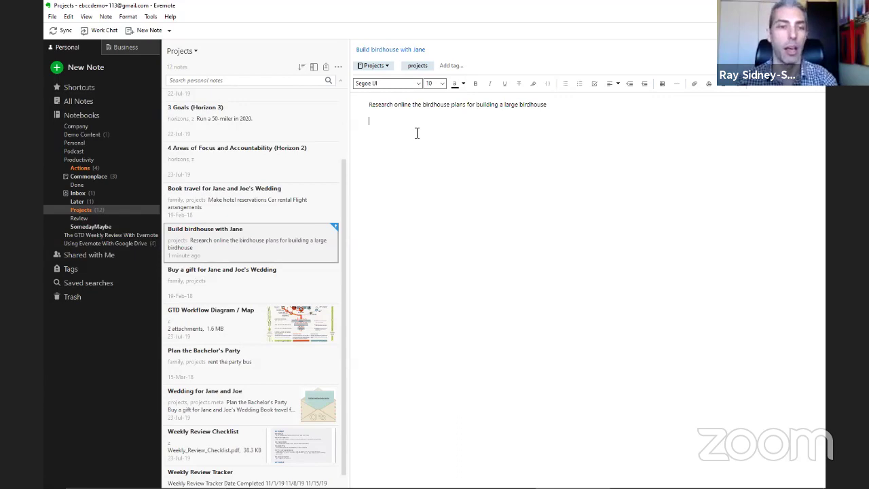
Extend the title of the "Buy new car" note in the Inbox notebook to "Buy new car before the end of the month".
click(90, 193)
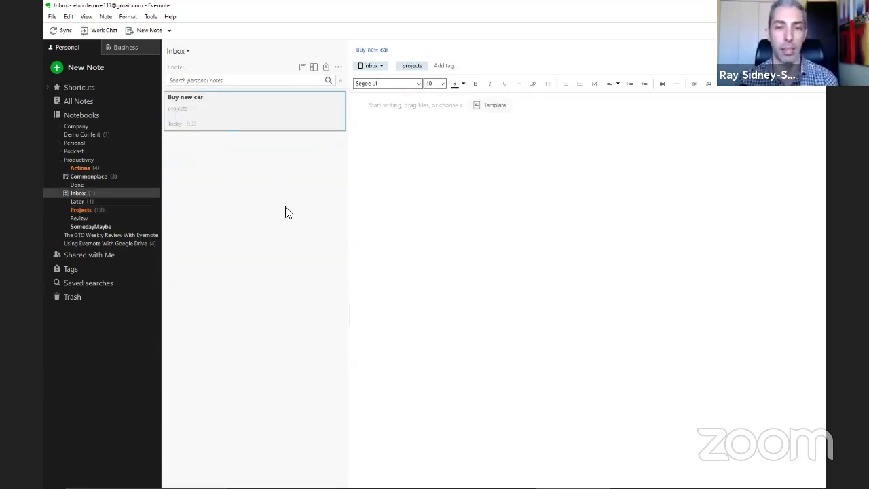
click(394, 109)
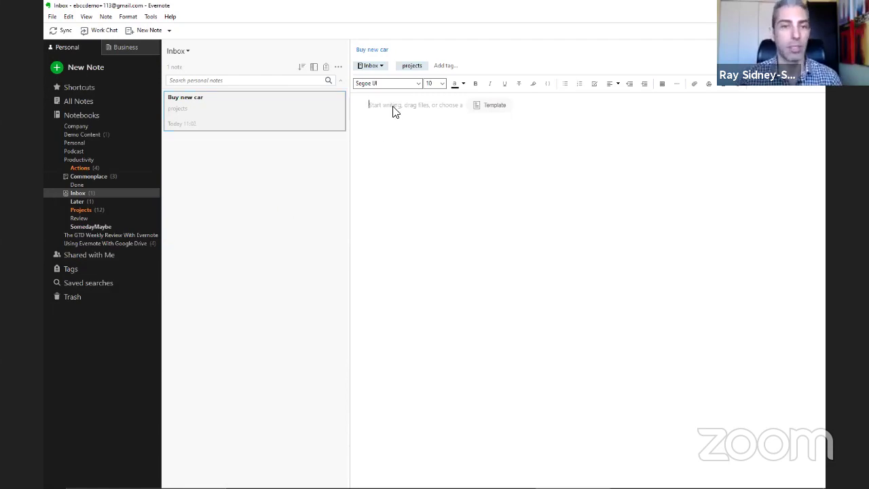
click(434, 47)
text(before )
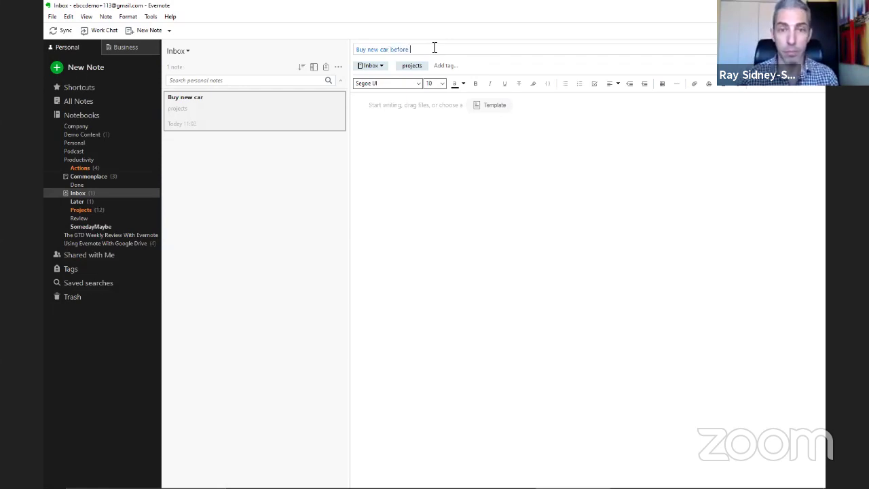
text(the end of the month)
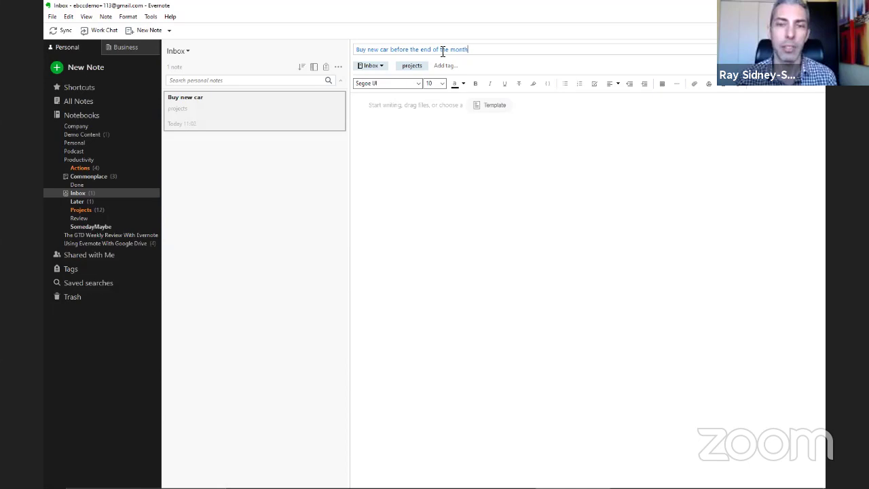
List "Criteria:", "4-door", "SUV" and "X fuel economy" on separate lines in the new-car note's body, and move the note to the Projects notebook.
click(432, 106)
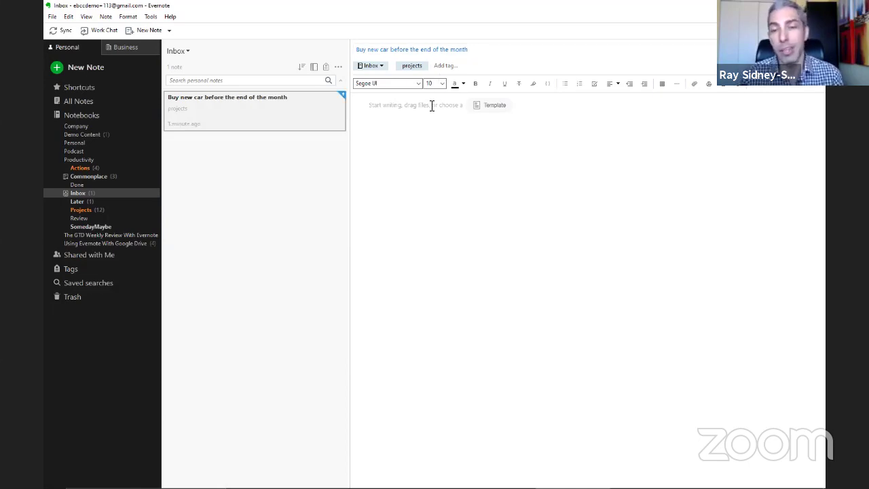
text(Criteri)
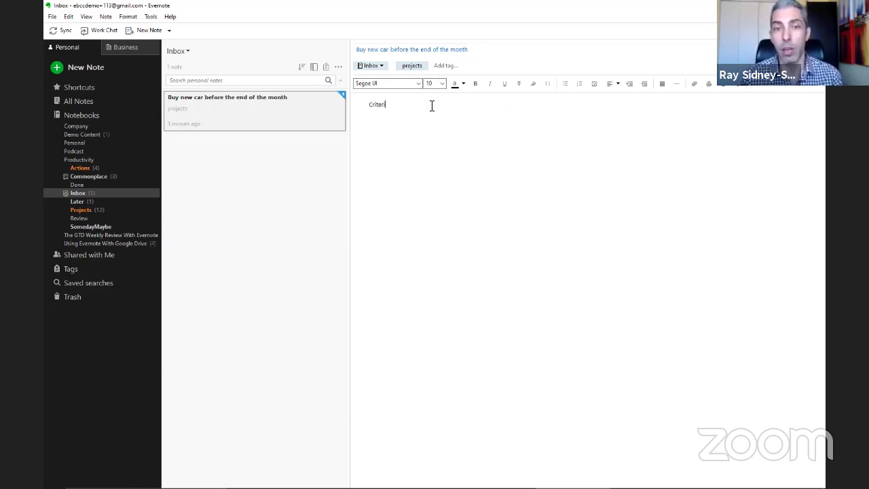
text(a$)
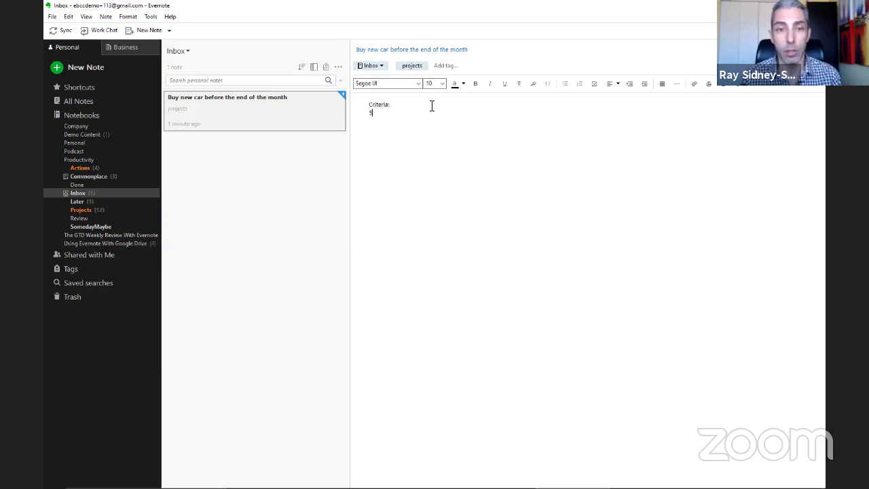
text(-doo)
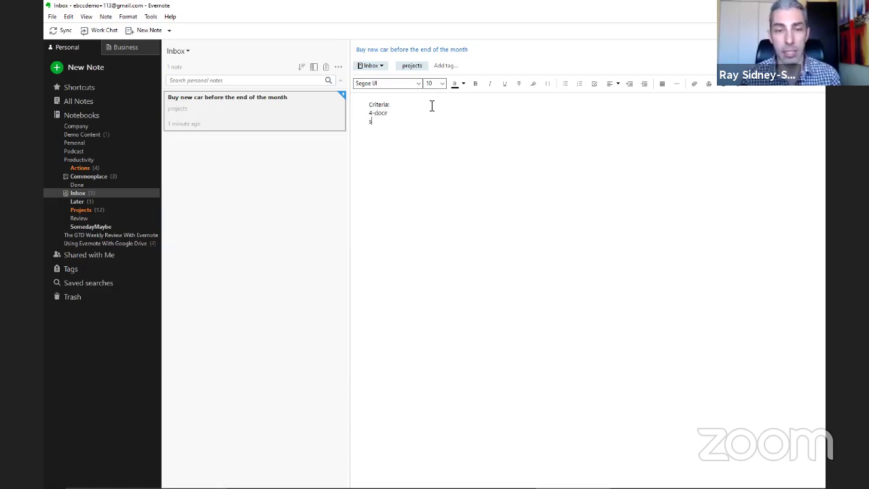
text(r)
key(Return)
text(SUV)
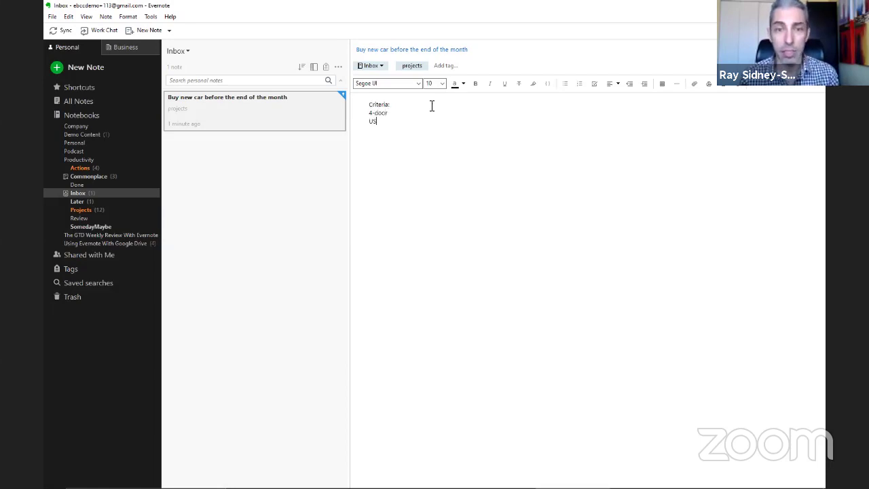
key(Return)
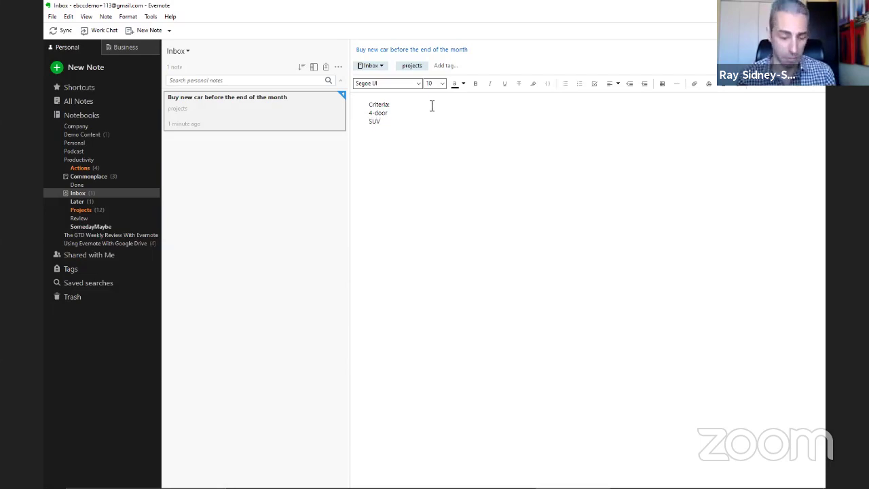
text(x fuel)
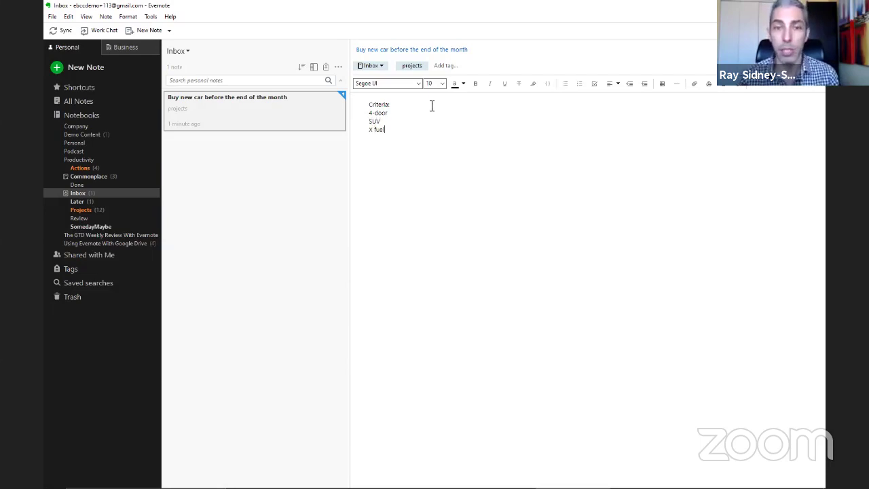
text( economy)
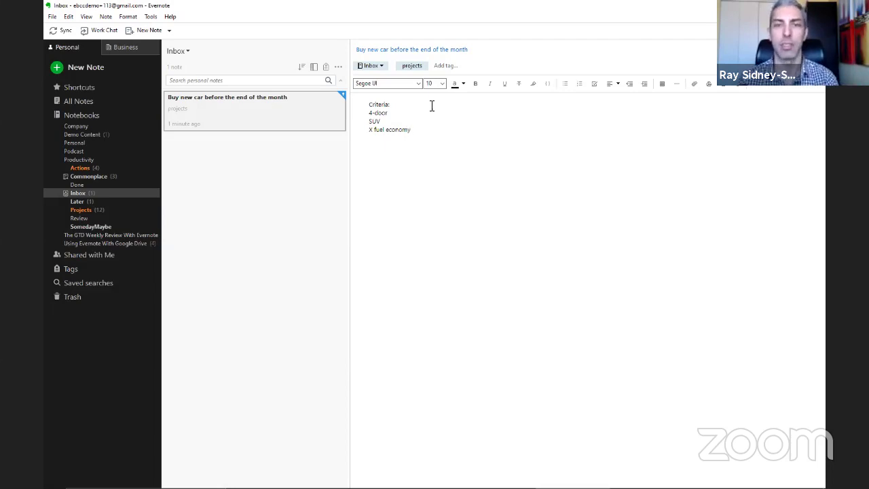
key(Return)
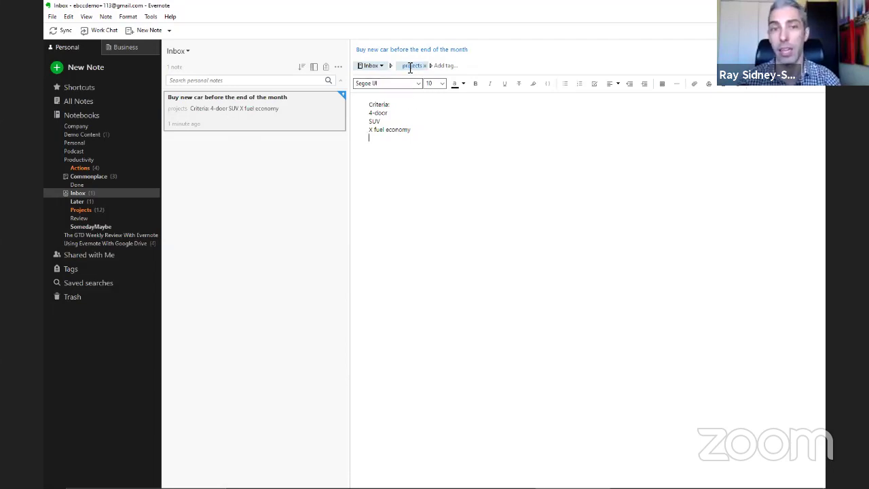
drag(210, 106, 82, 212)
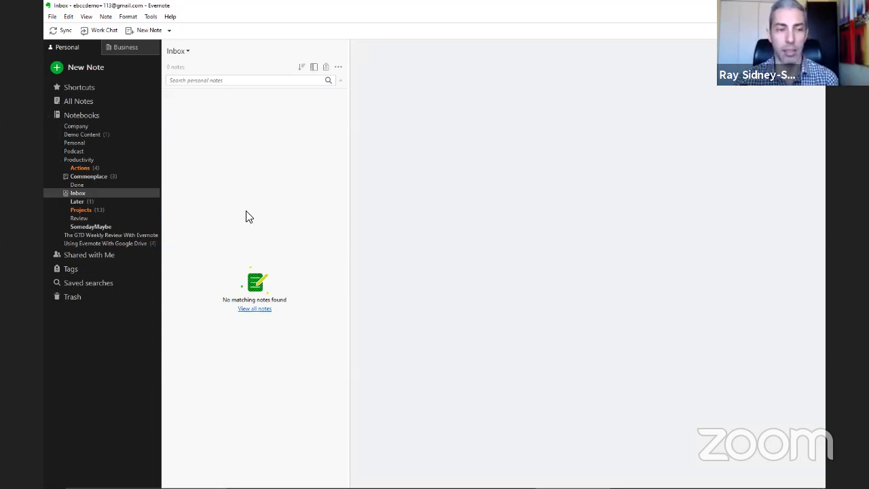
In the Commonplace notebook, view the "Weekly Review - November 1, 2019" note and open the "Weekly Review - 10/25/2019" note.
click(82, 176)
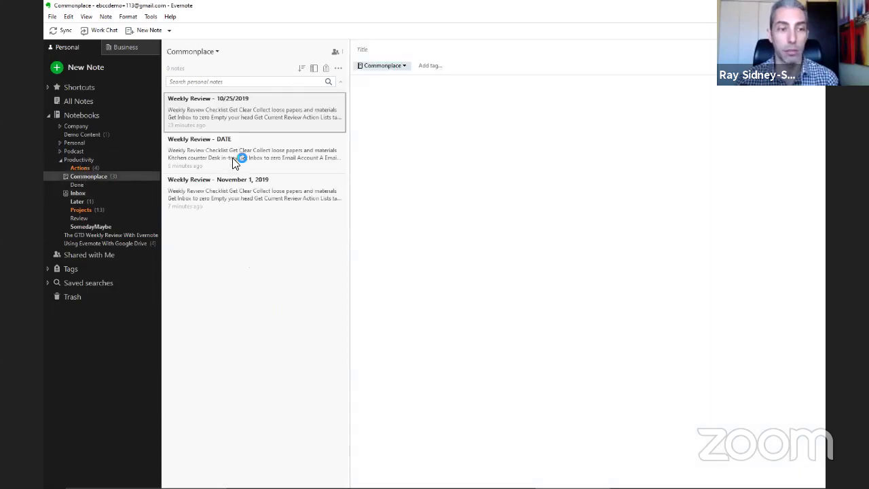
click(254, 189)
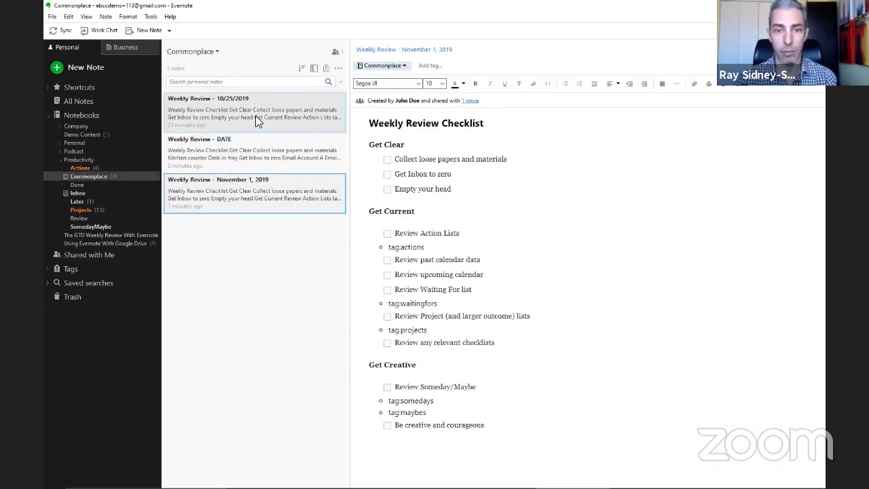
click(255, 115)
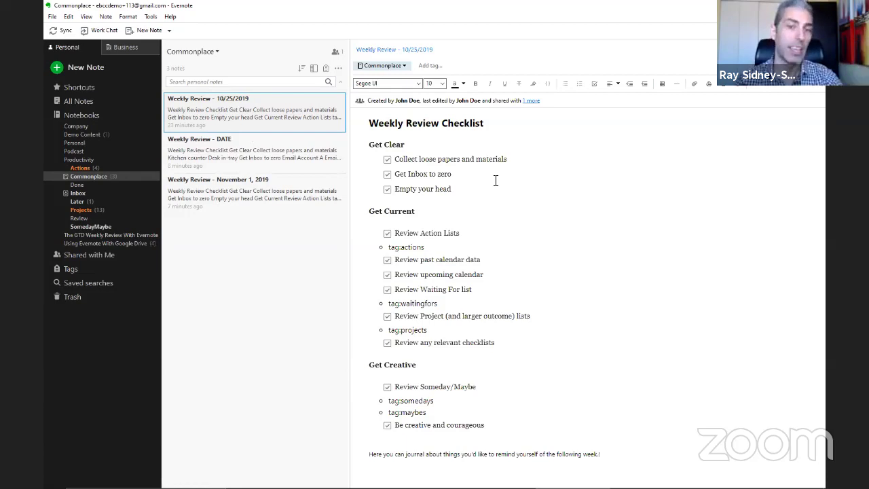
Uncheck the three Get Clear items in the "Weekly Review - 10/25/2019" checklist and check each of them again.
click(388, 159)
click(387, 174)
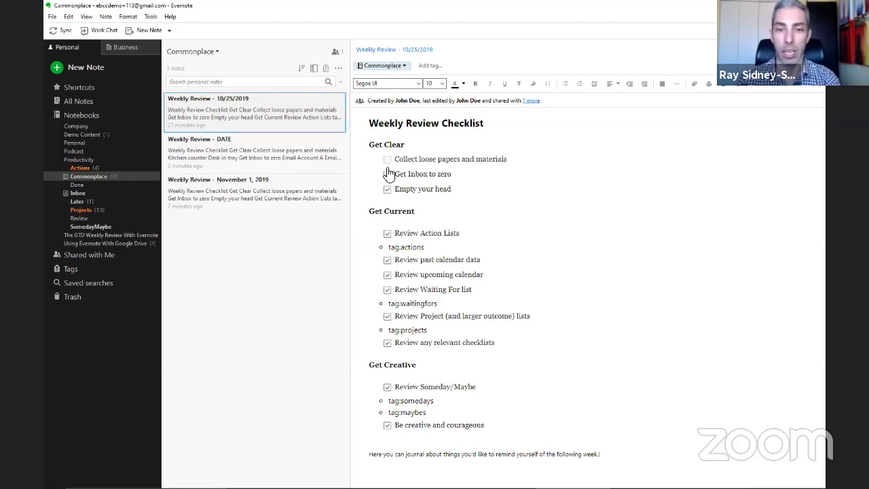
click(387, 189)
click(387, 158)
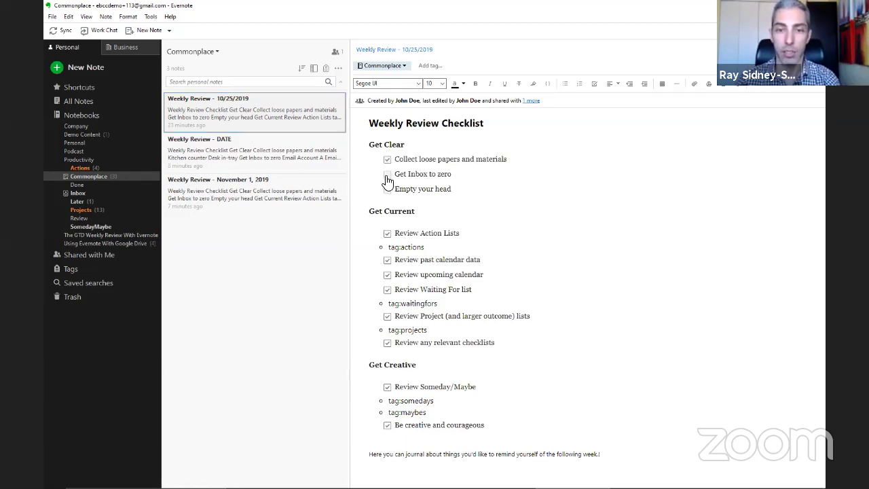
click(387, 174)
click(388, 189)
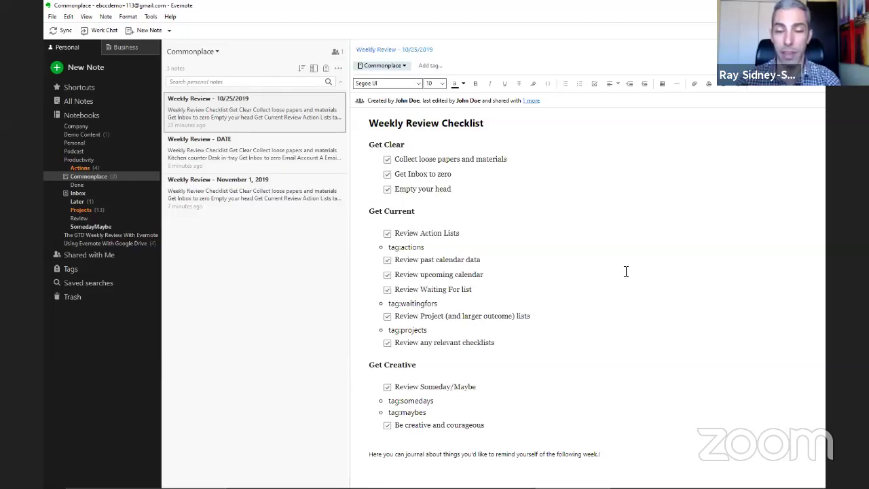
Uncheck all Get Current and Get Creative items in the "Weekly Review - 10/25/2019" checklist and select the closing journaling line.
click(387, 232)
click(387, 260)
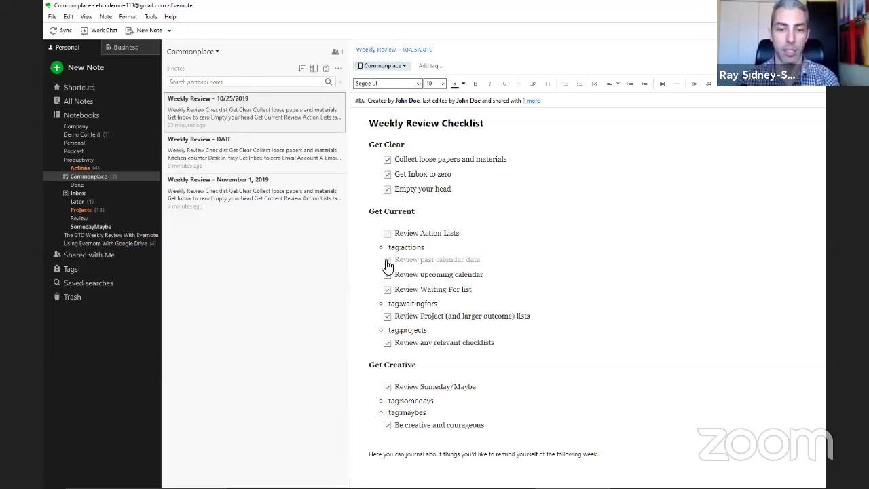
click(388, 274)
click(388, 289)
click(387, 316)
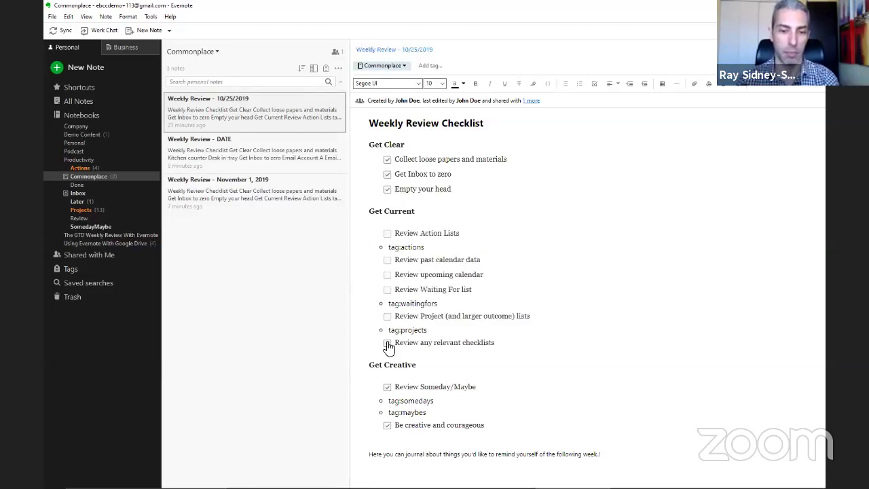
click(387, 343)
click(387, 387)
click(387, 425)
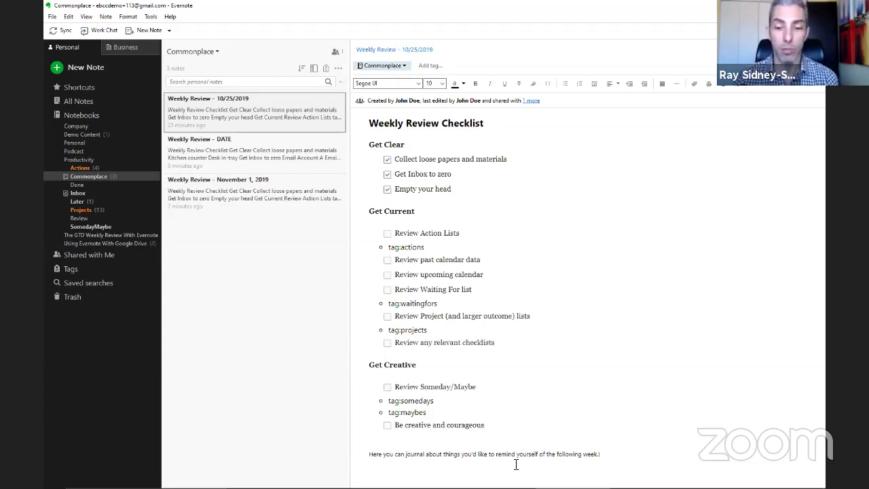
drag(624, 451, 367, 457)
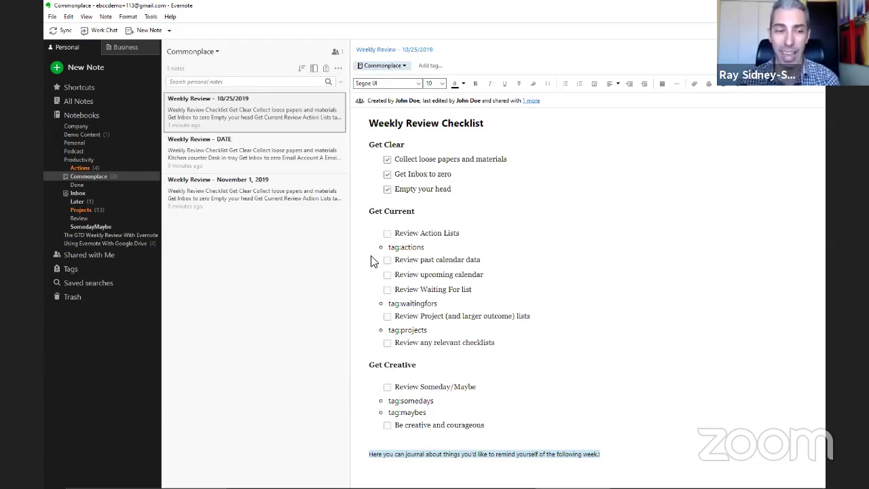
Expand the tag list, examine the tags nested under productivity, and collapse the actions and productivity groups.
click(49, 269)
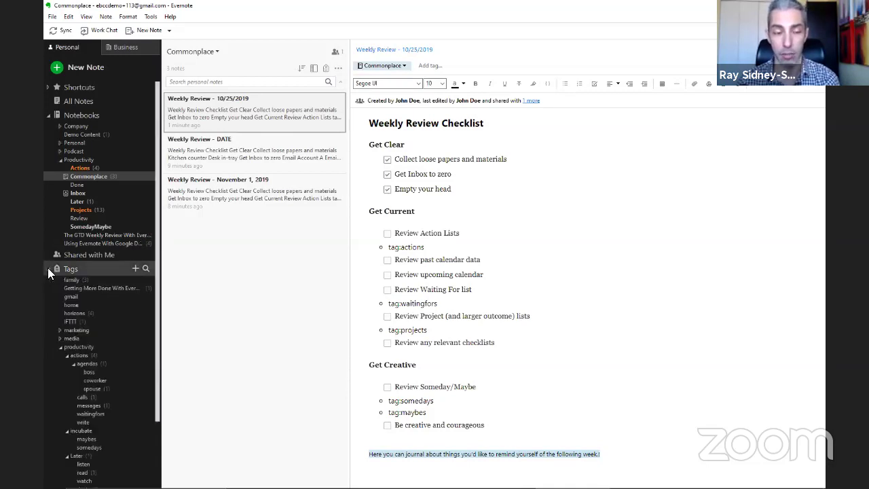
scroll(88, 285, down, 2)
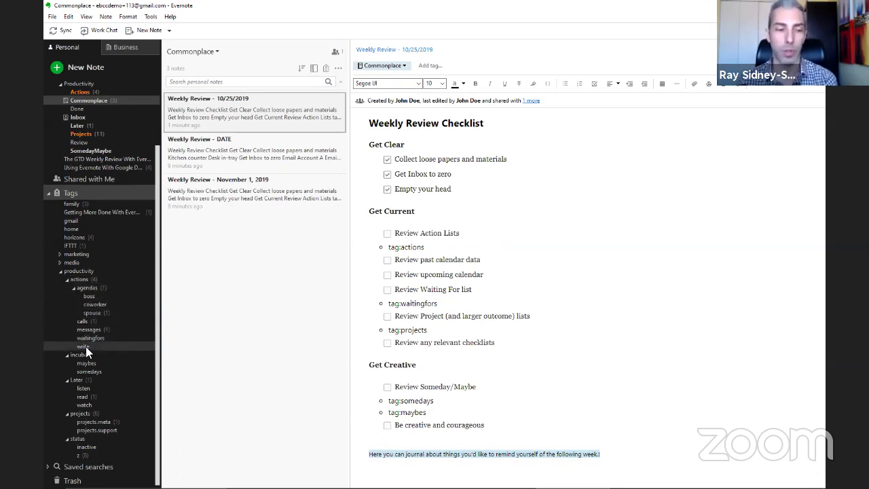
click(67, 280)
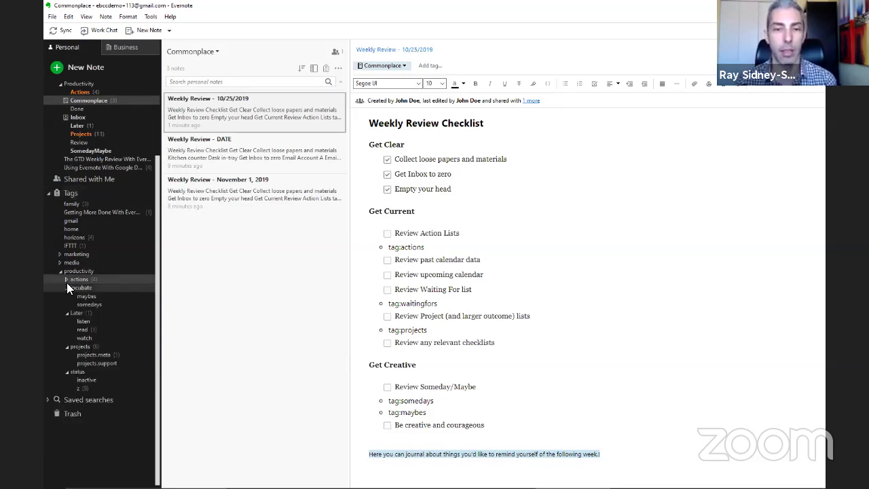
click(59, 272)
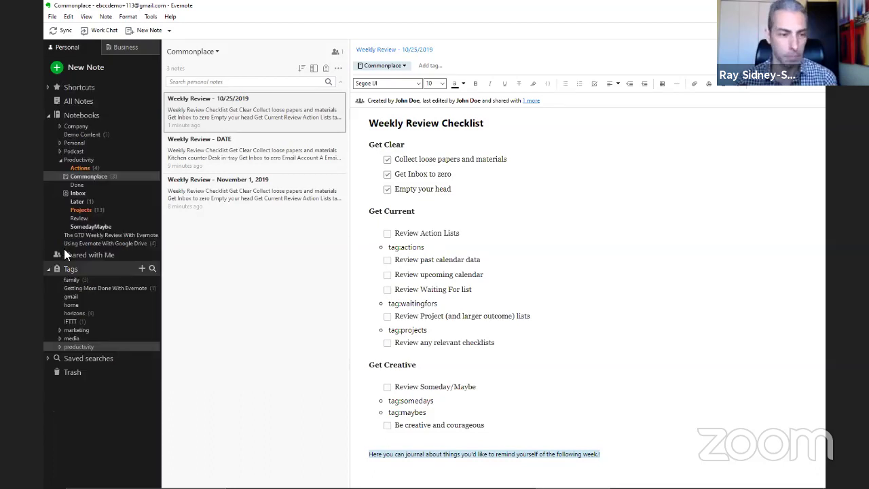
Move the note about arranging a conference call with groomsmen from the Actions notebook to the Done notebook.
click(76, 168)
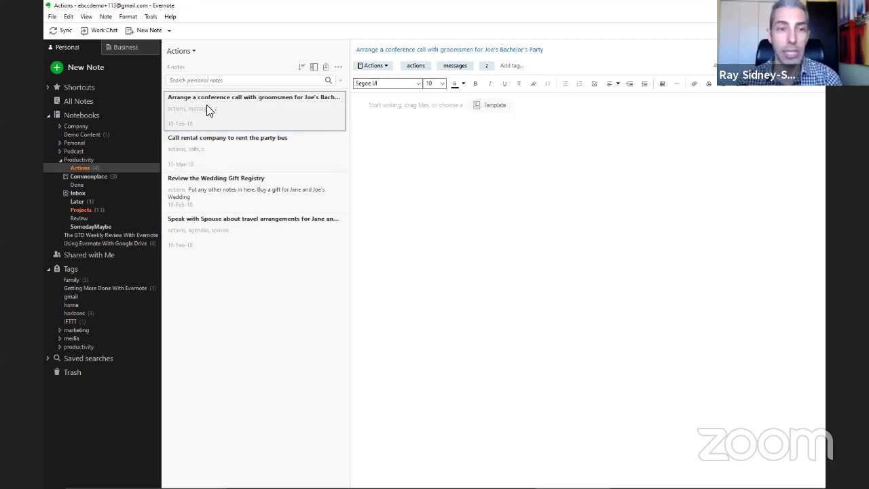
drag(228, 144, 76, 185)
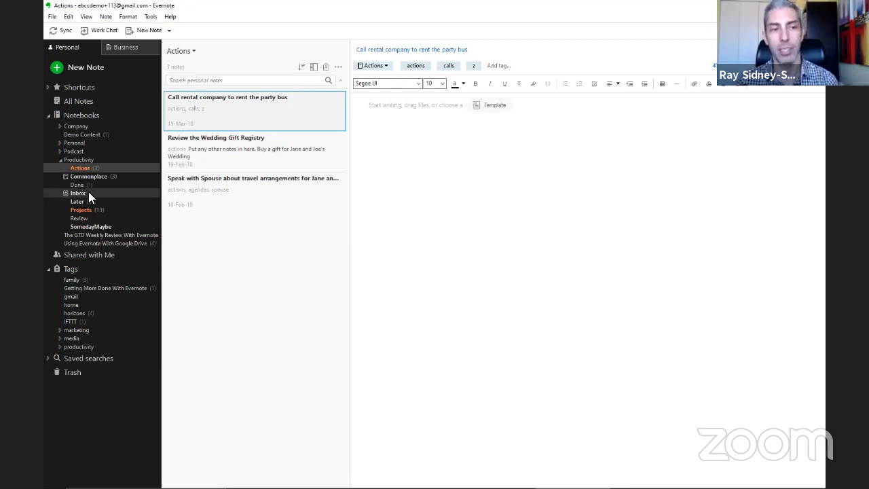
Search the notes for "tag:actions" and view the list of shortcuts, collapsing it again.
click(222, 82)
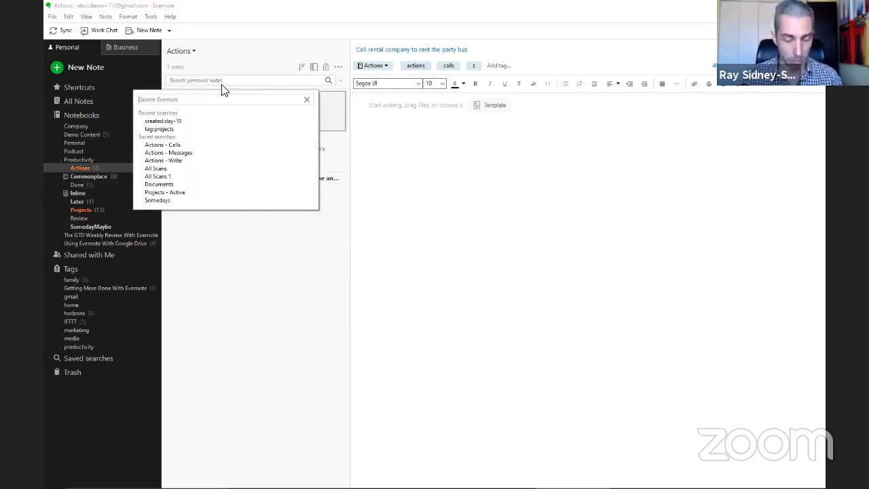
text(tag:actions)
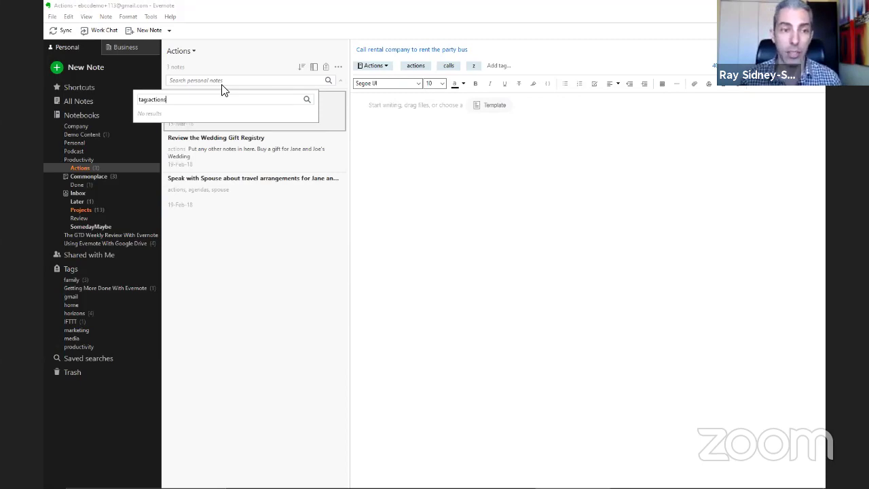
key(Return)
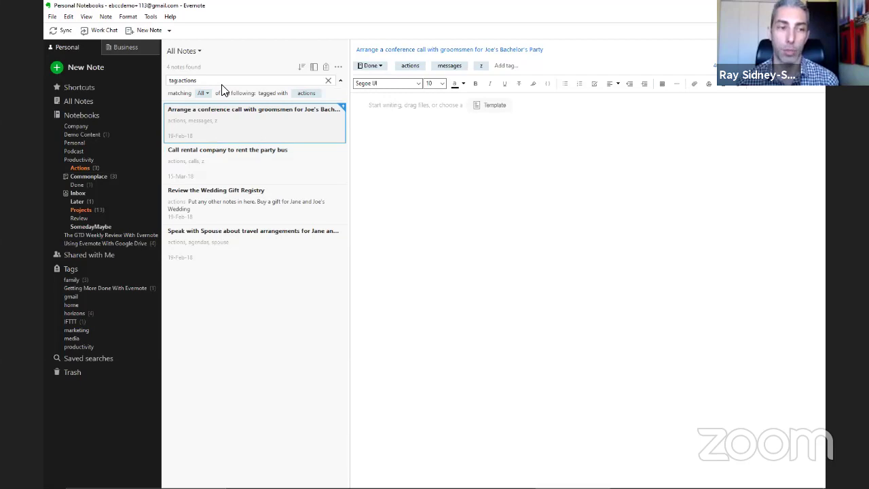
click(49, 87)
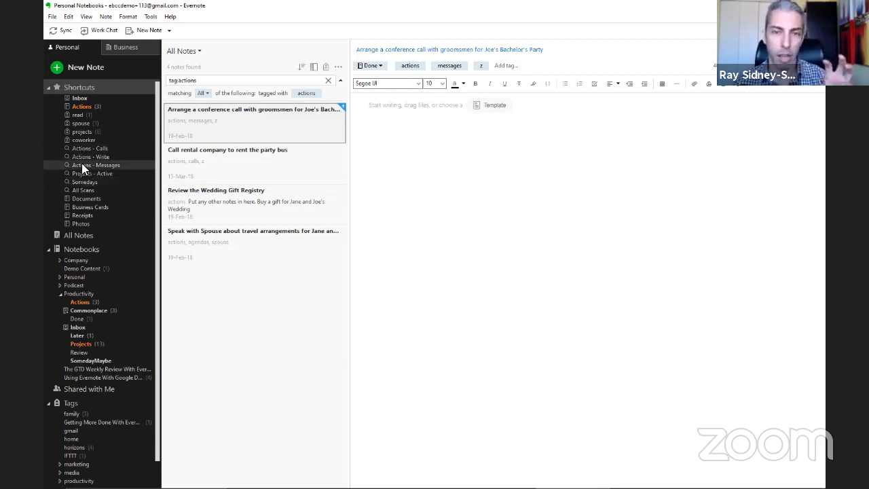
click(49, 88)
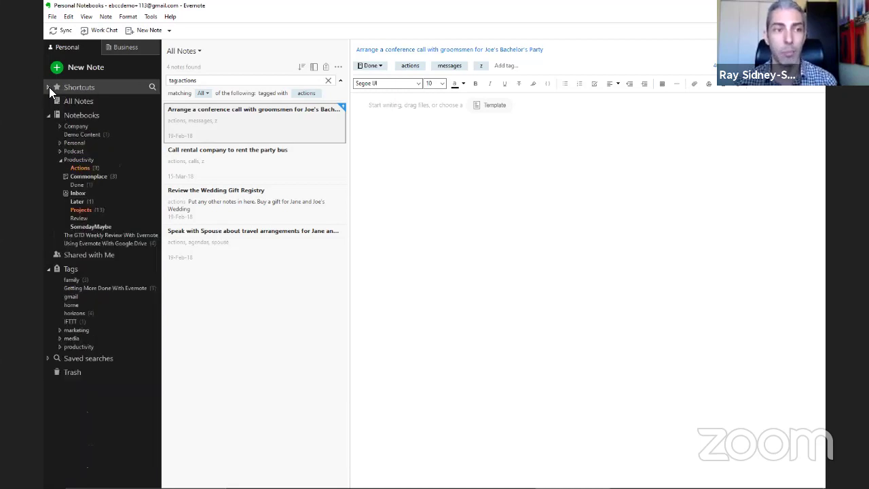
Create a notebook named "Actions Later" in the Productivity stack.
click(79, 169)
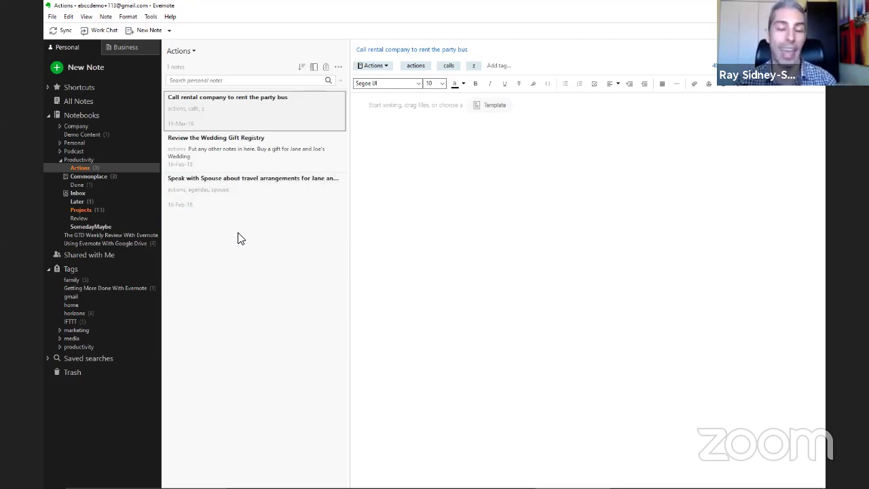
right_click(80, 167)
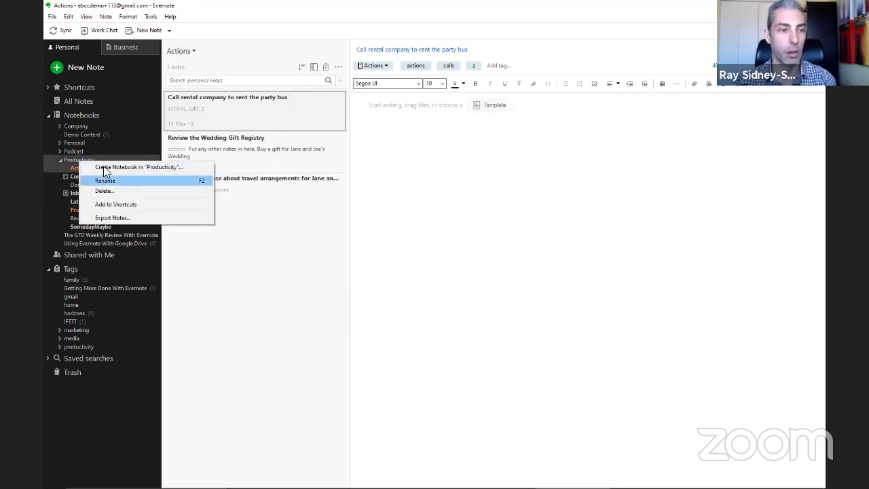
click(104, 166)
text(Actions Later)
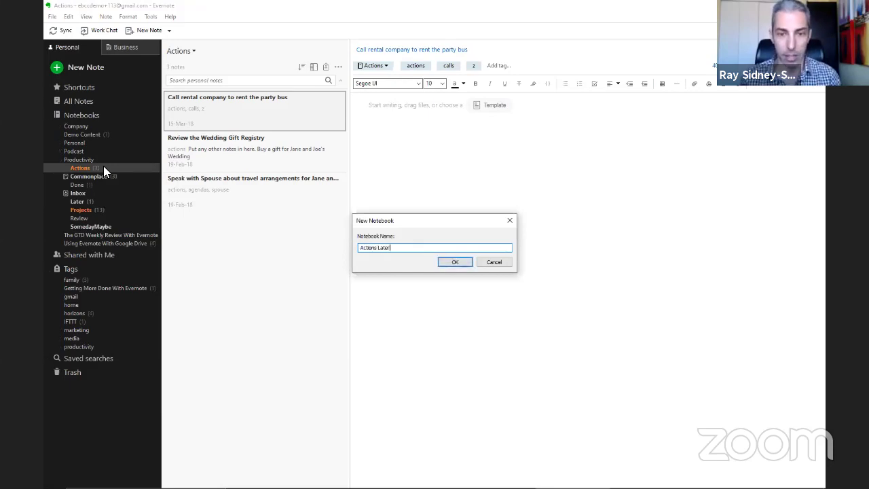
key(Return)
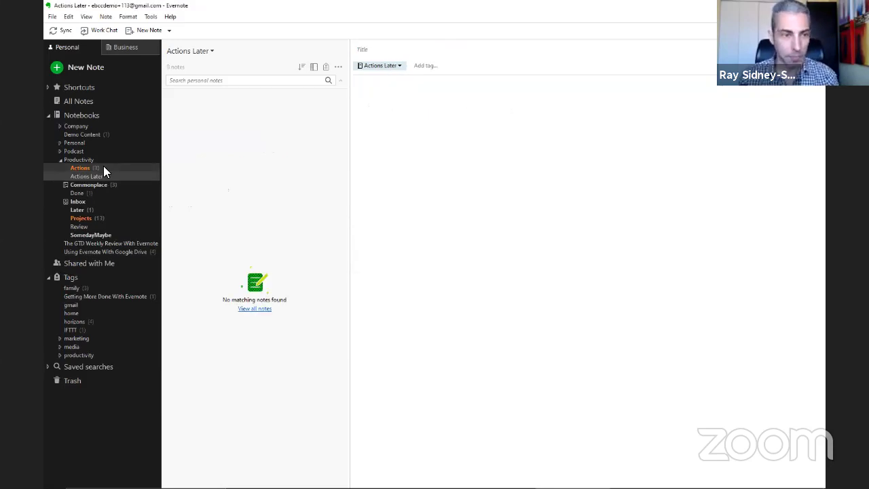
Move the "Speak with Spouse about travel arrangements" note from Actions to the Actions Later notebook and open that notebook.
click(81, 167)
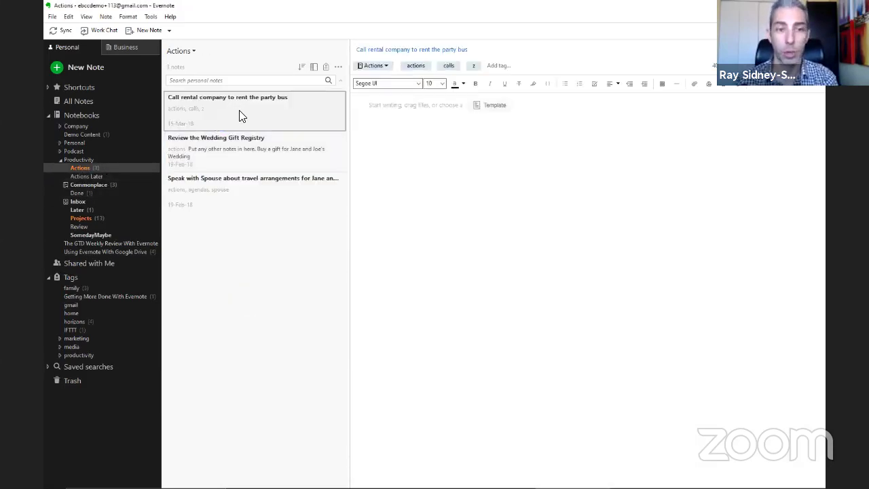
drag(223, 180, 80, 176)
click(85, 176)
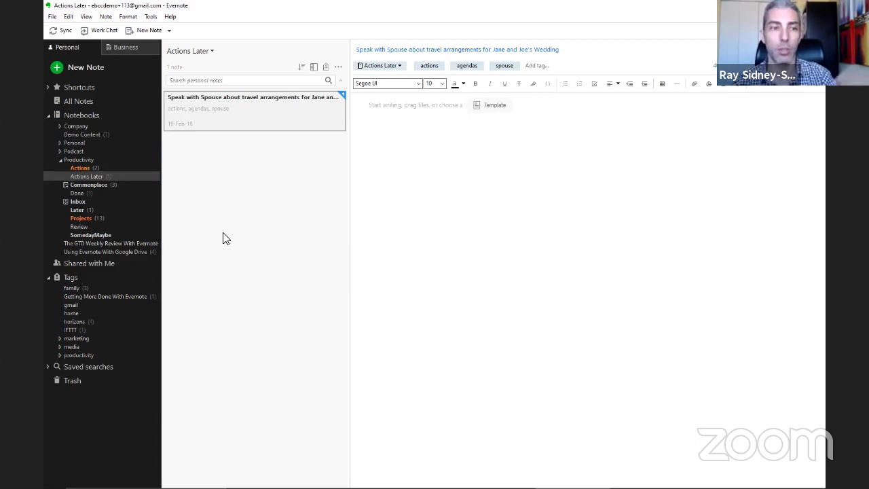
Compare the notes in the Actions and Actions Later notebooks, and rerun the recent "tag:actions" search across all notes.
click(81, 167)
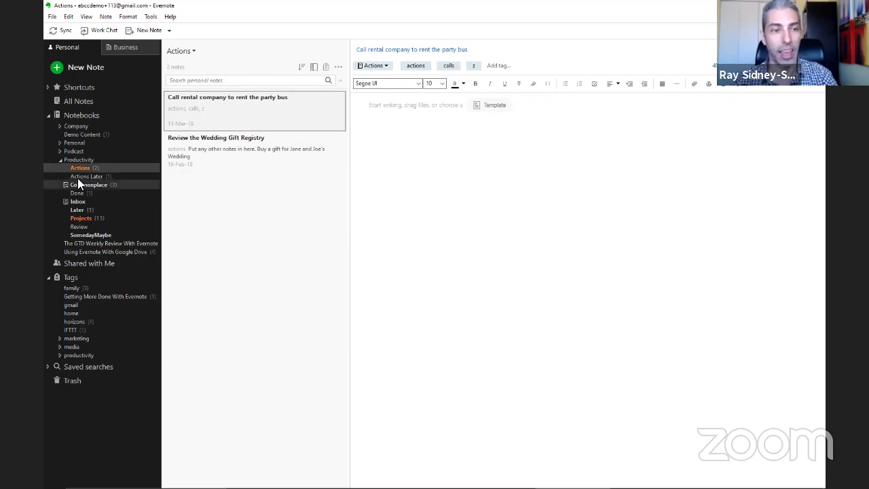
click(79, 174)
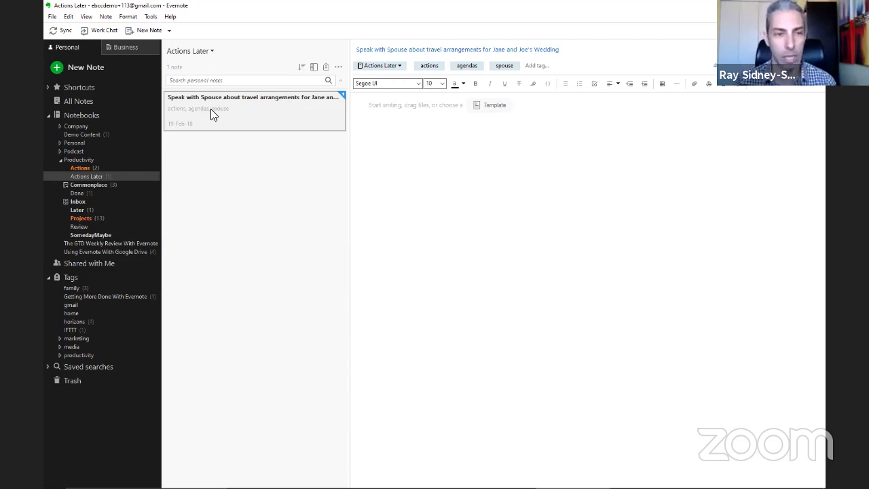
click(78, 167)
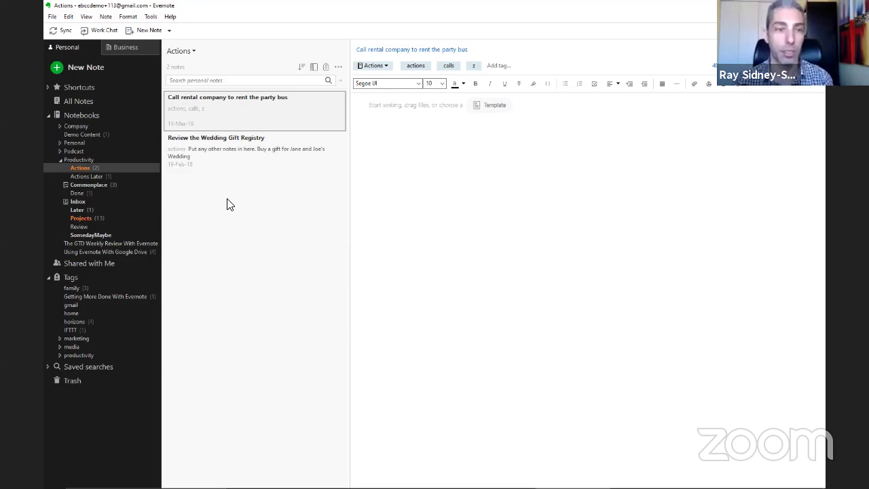
click(195, 81)
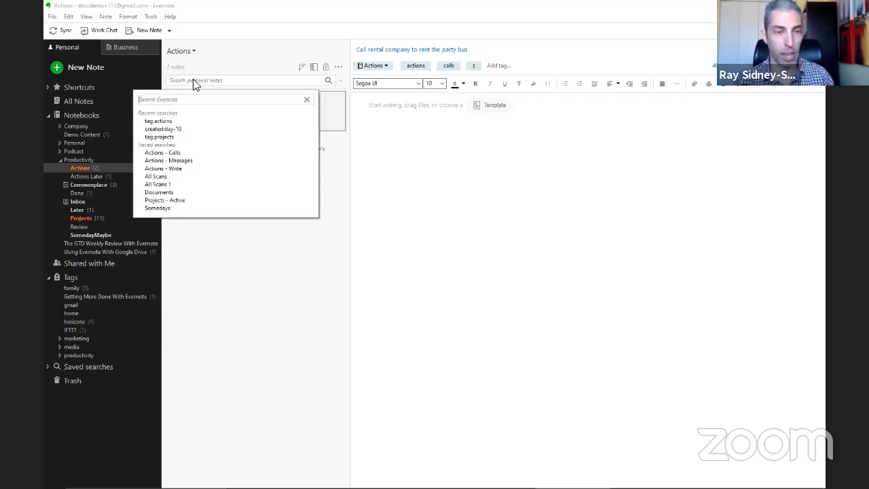
click(182, 121)
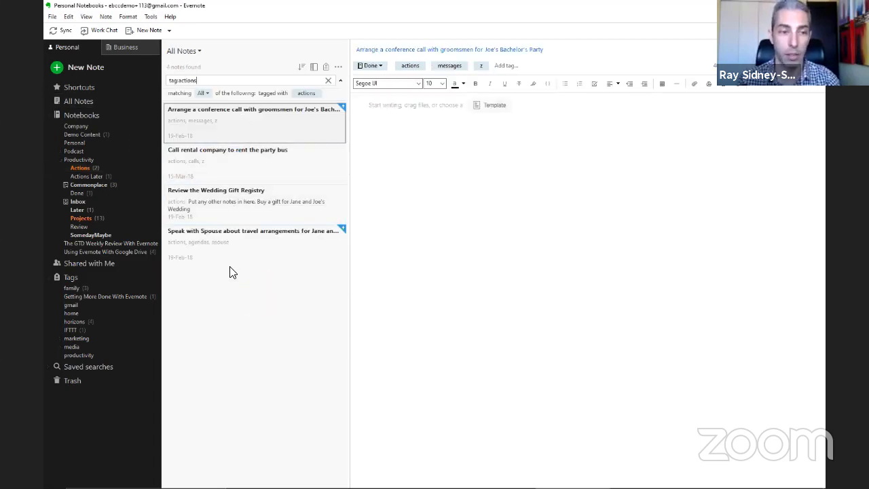
Open the weekly review note in Commonplace and search with the query "notebook:Actions tag:actions".
click(82, 183)
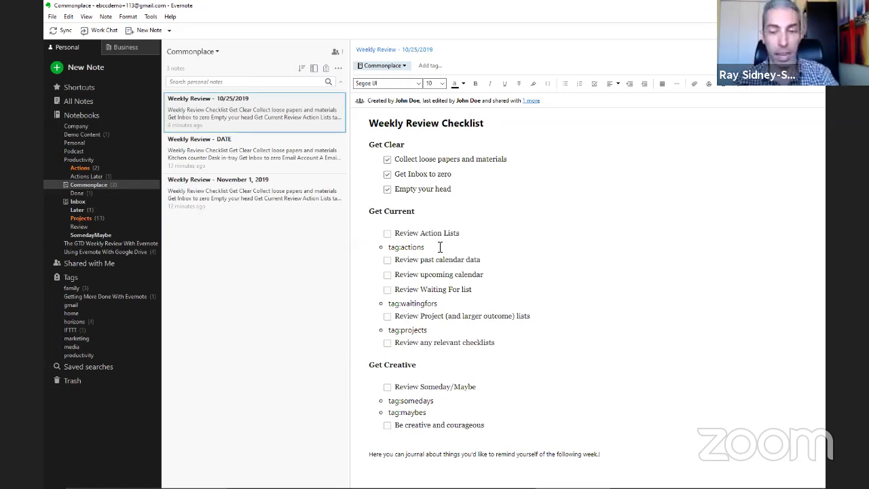
click(197, 82)
text(totebook)
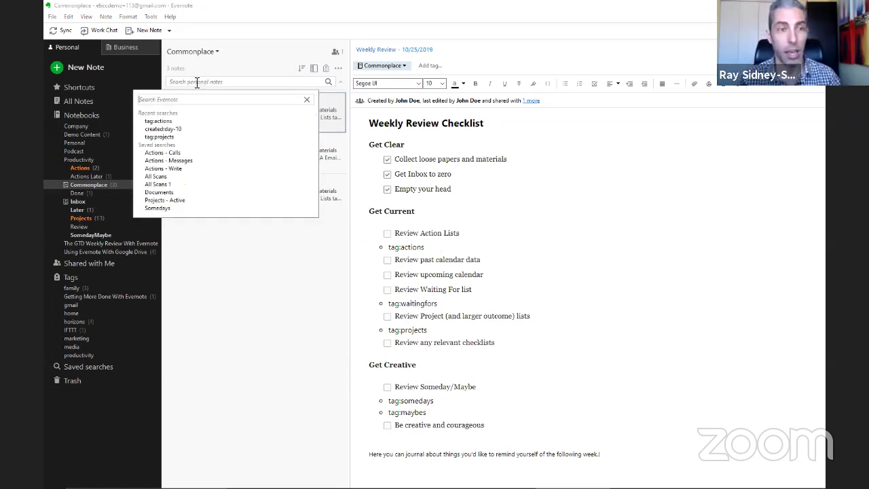
text(A)
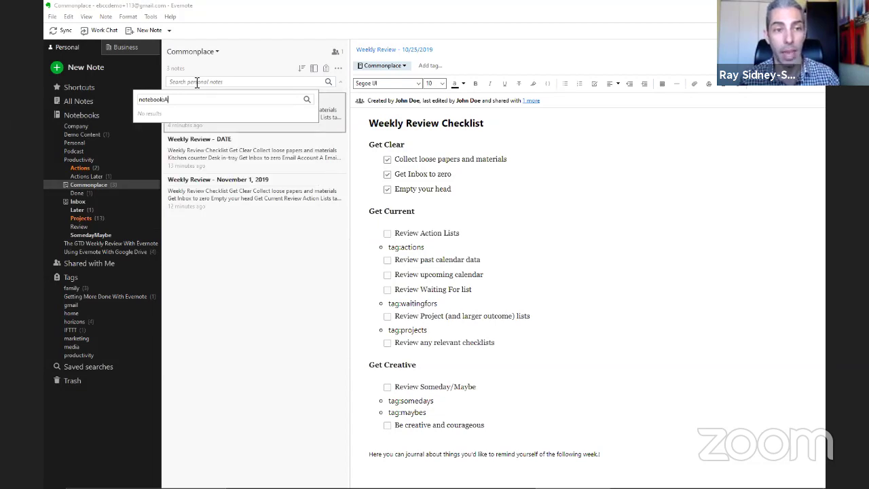
text(cti)
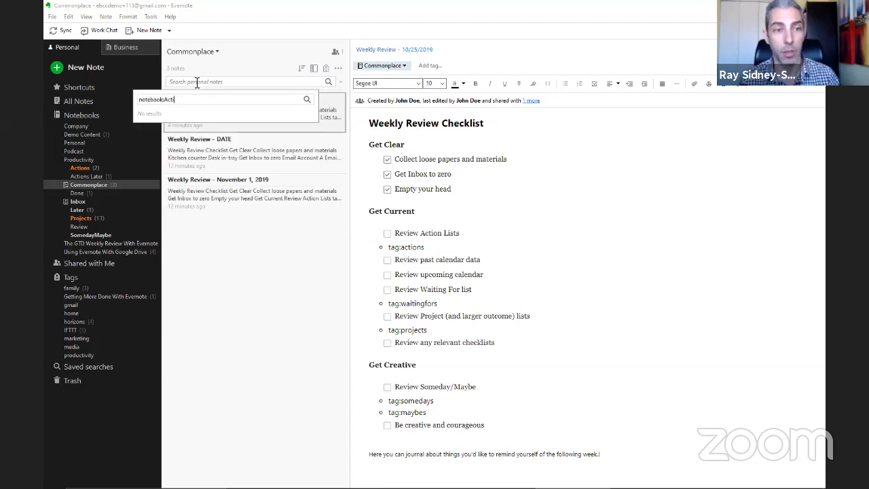
text(ons tag:actions)
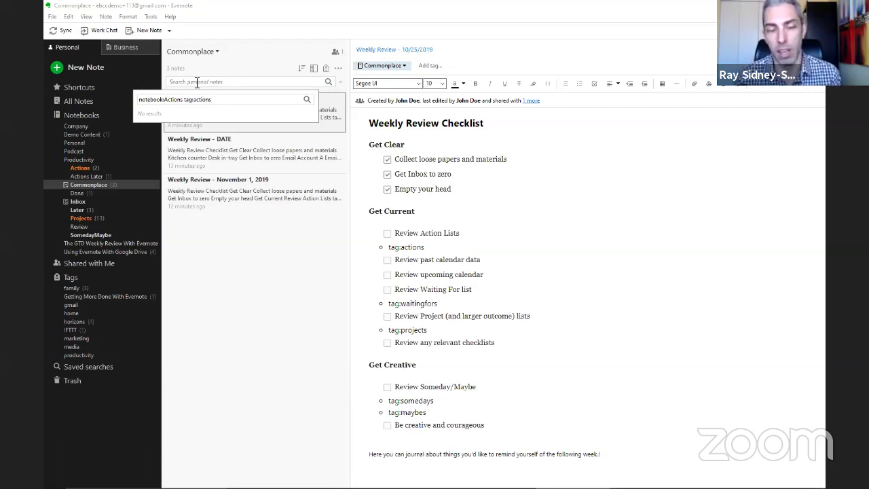
key(Return)
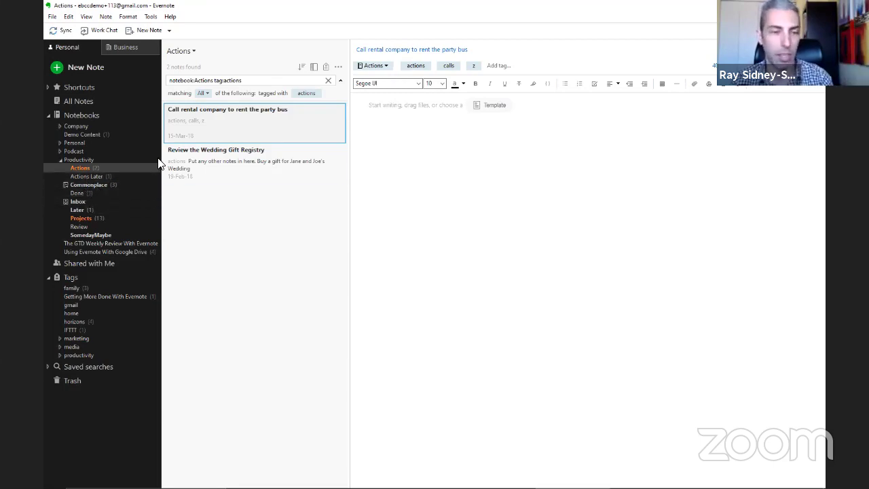
Start a new saved search from the current query and name it "Actions for Review".
click(53, 18)
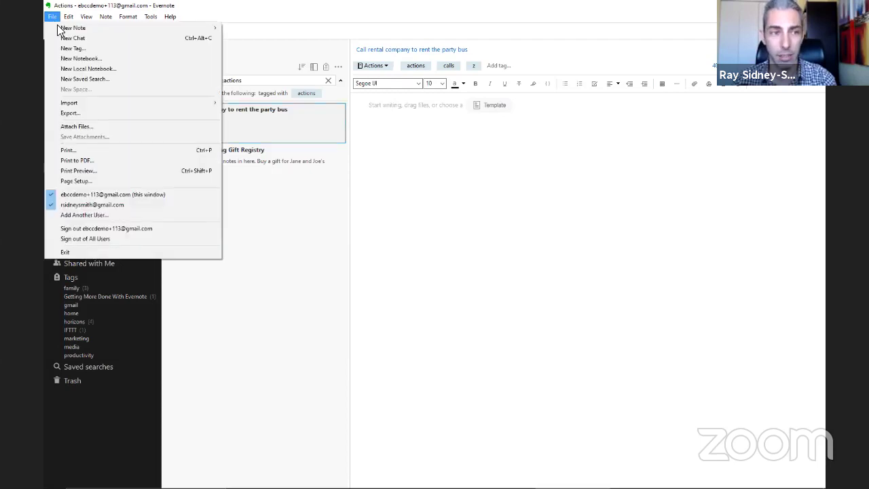
click(92, 79)
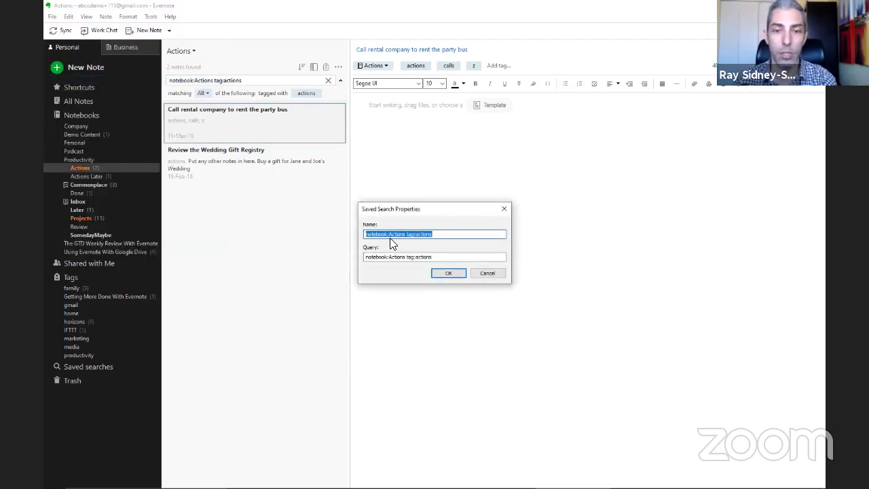
double_click(451, 238)
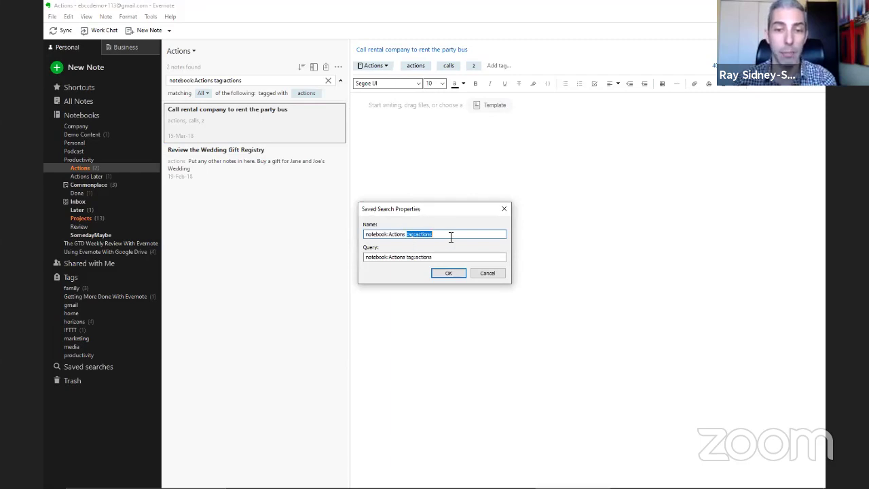
drag(451, 238, 362, 240)
text(Actions for Review)
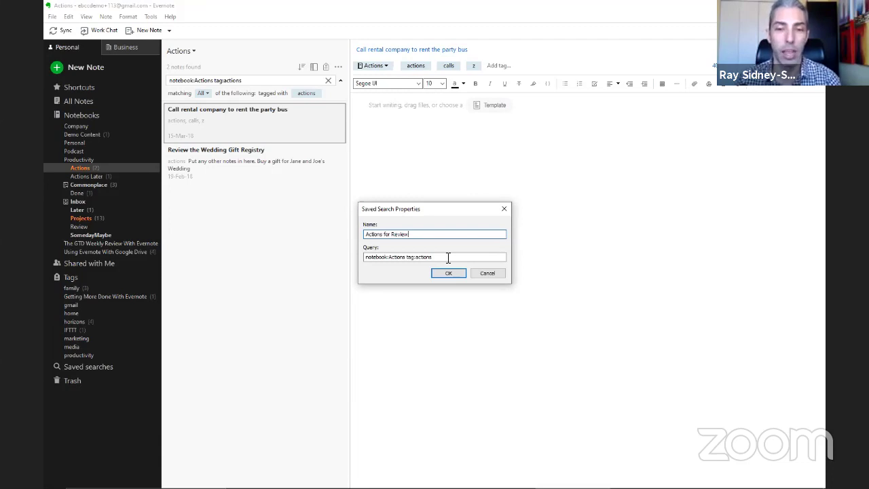
click(448, 258)
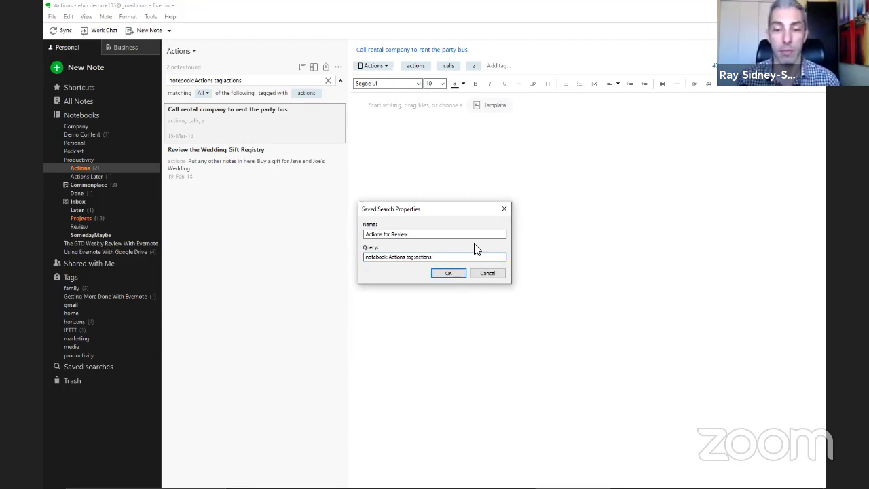
Switch to the Evernote Search Grammar page in Chrome and examine how the "created:" date operator works.
key(alt+Tab)
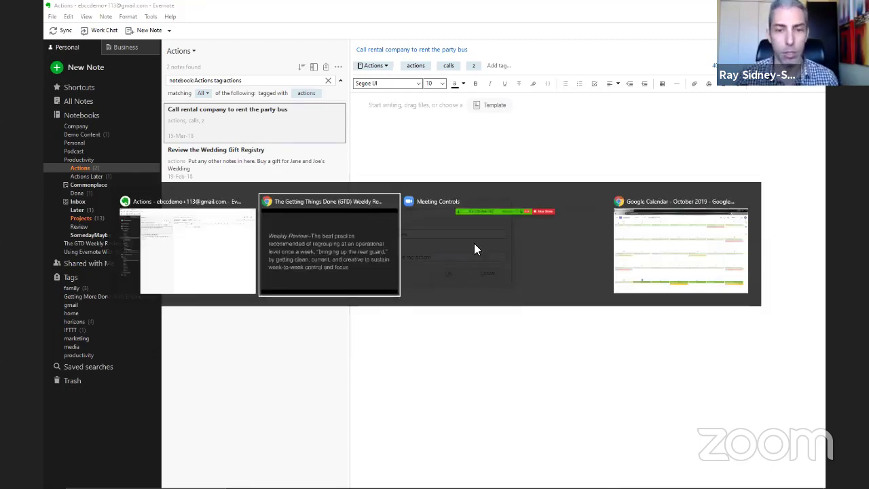
key(alt+Tab)
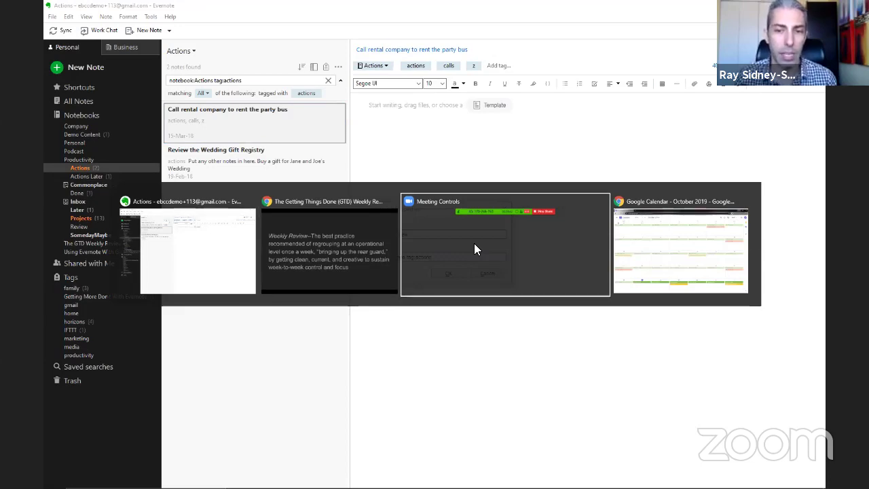
key(alt+shift+Tab)
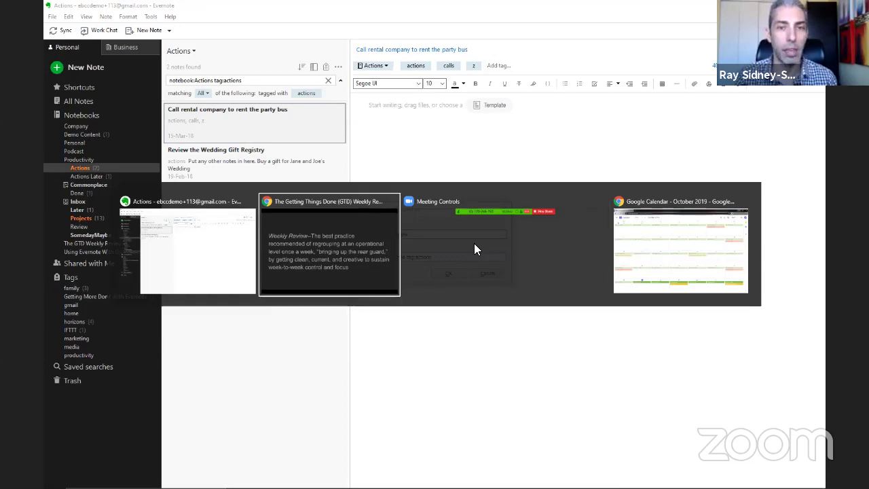
key(Escape)
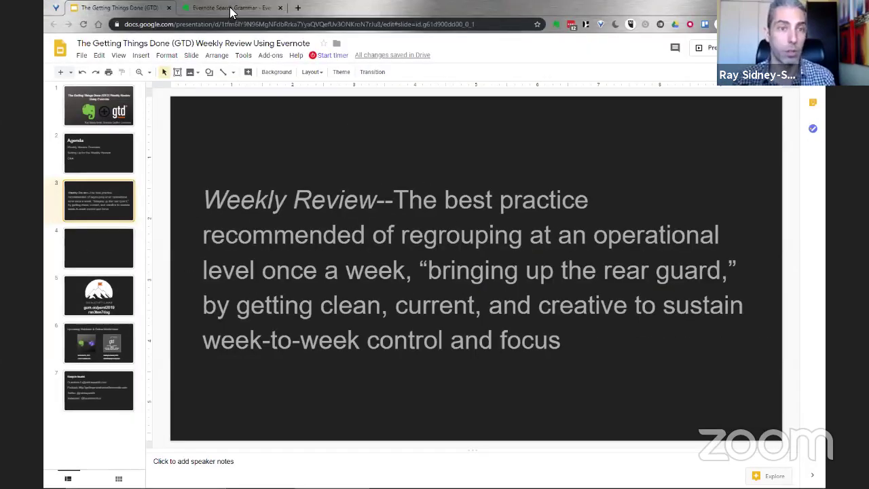
click(227, 8)
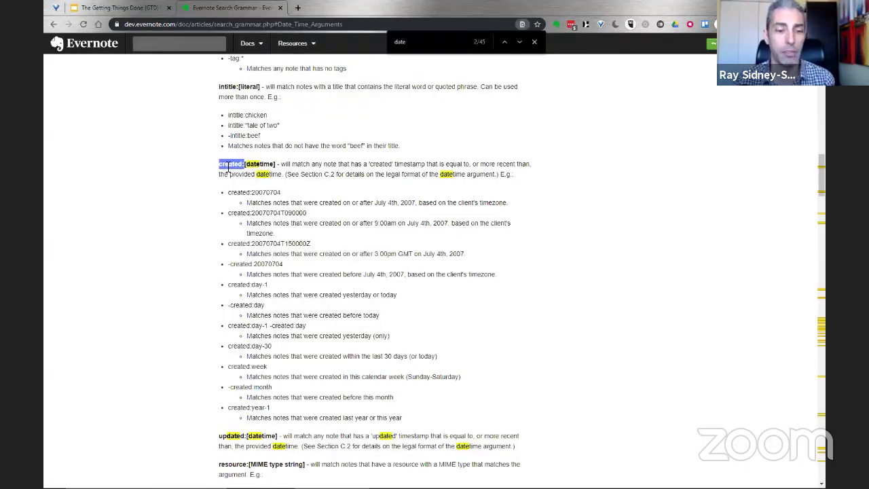
scroll(228, 163, down, 1)
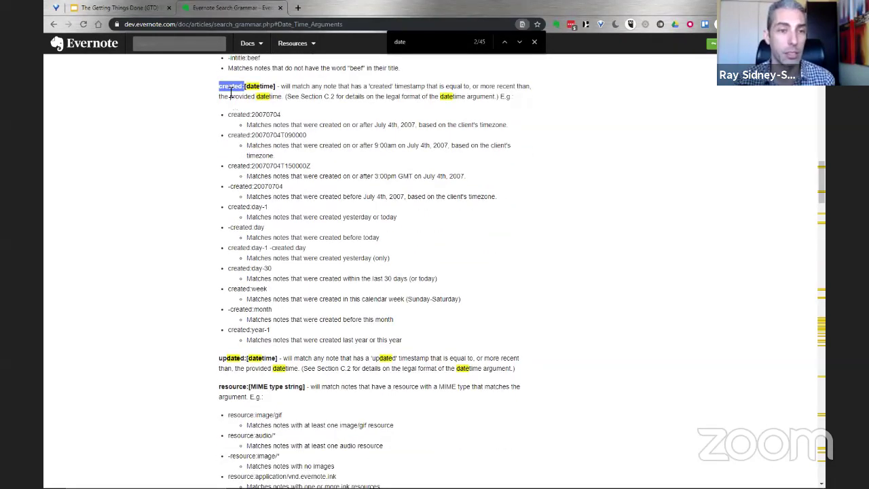
double_click(230, 88)
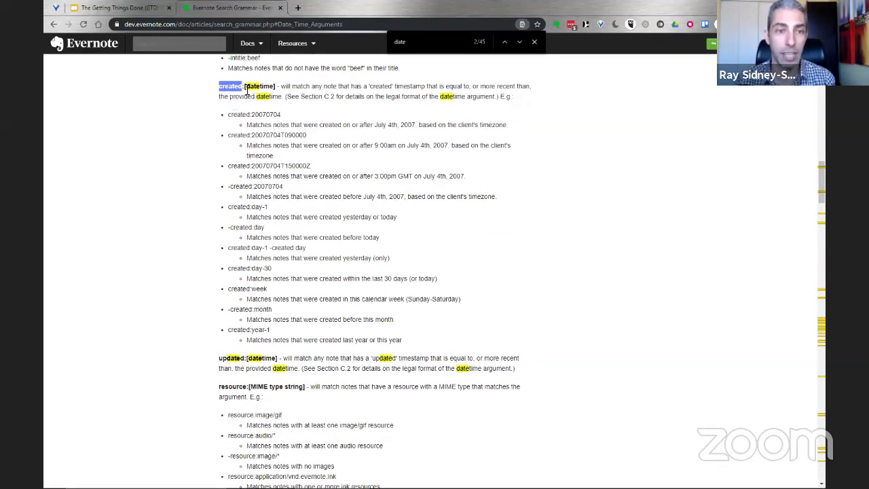
drag(247, 89, 219, 89)
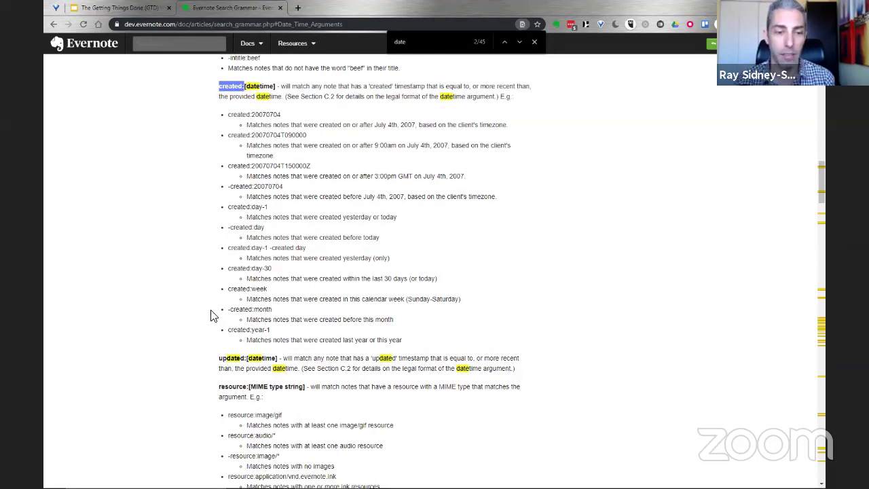
Read the description of the "updated:" operator on the search grammar page.
drag(220, 359, 248, 358)
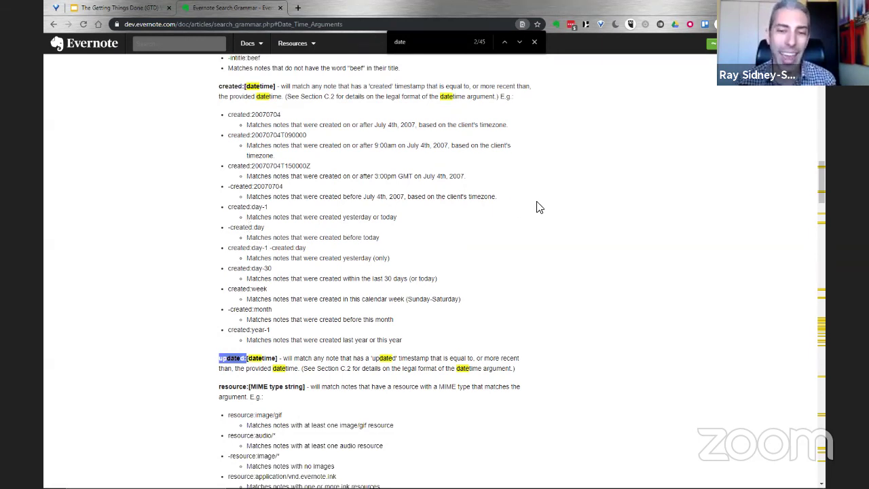
click(220, 363)
drag(219, 364, 248, 365)
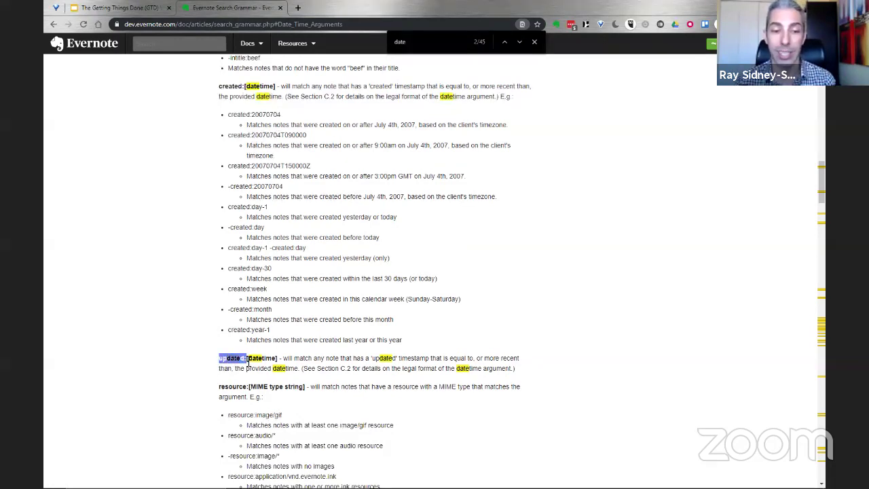
double_click(287, 363)
drag(309, 363, 430, 359)
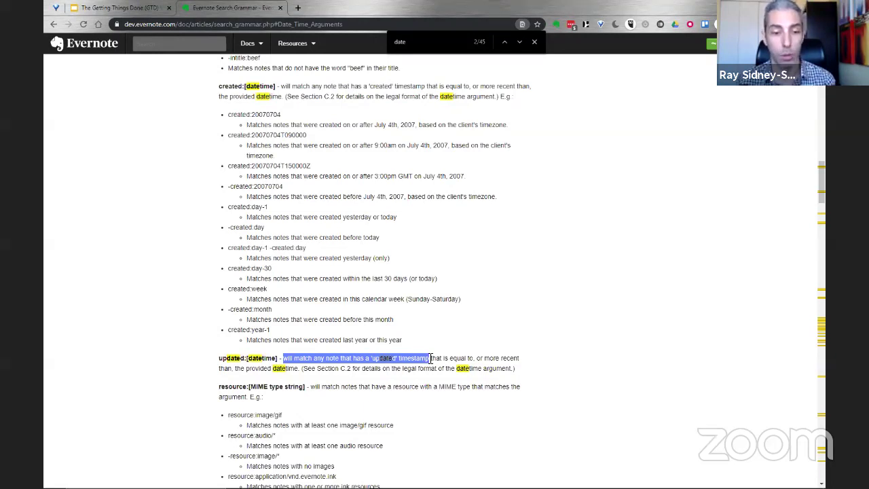
drag(431, 358, 305, 368)
click(435, 343)
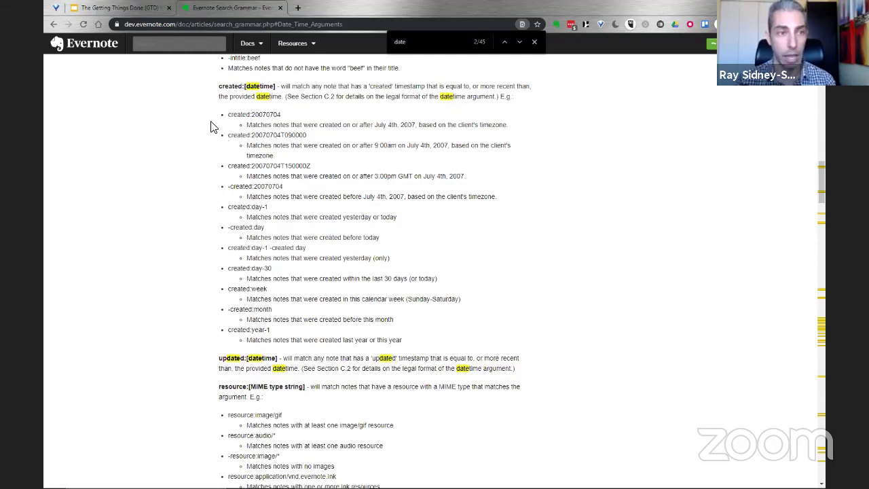
Return to Evernote, append "created:day-10" to the saved search's query, and save it.
key(alt+Tab)
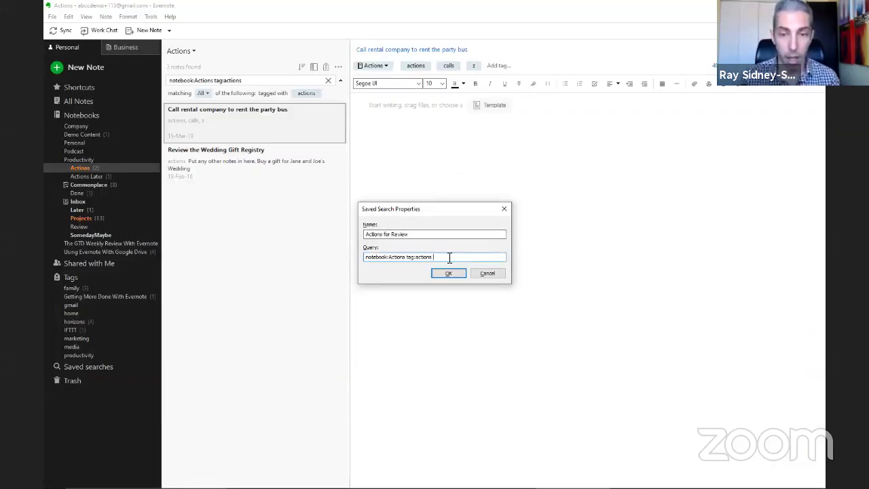
text(eated)
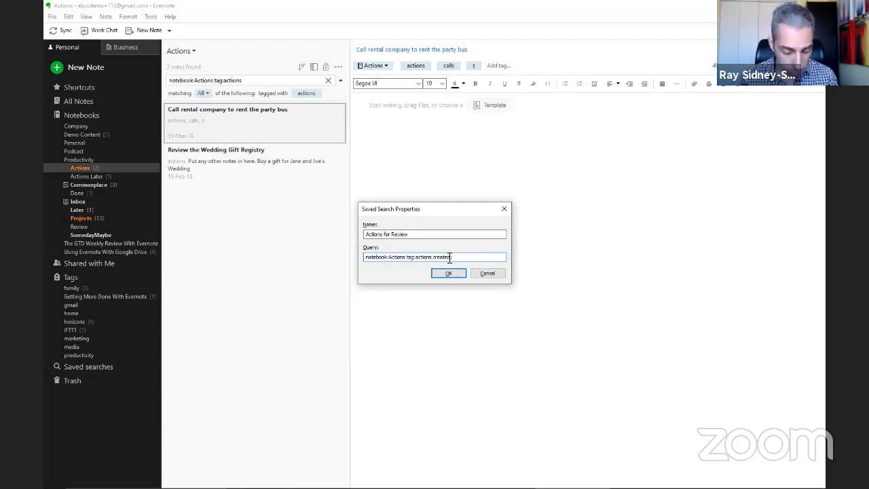
text(:day-10)
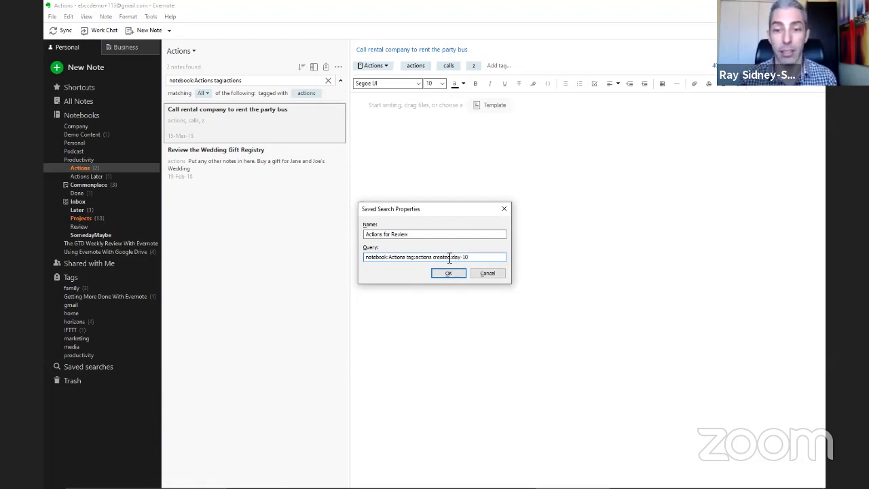
click(451, 275)
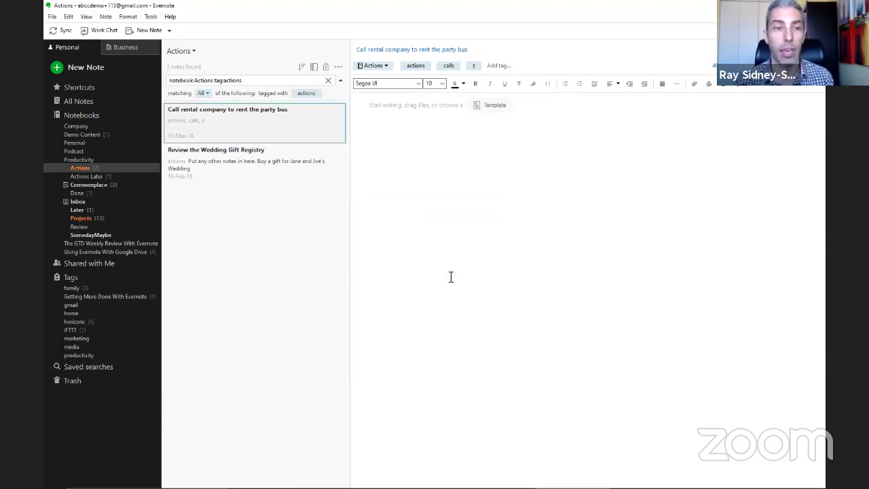
click(54, 17)
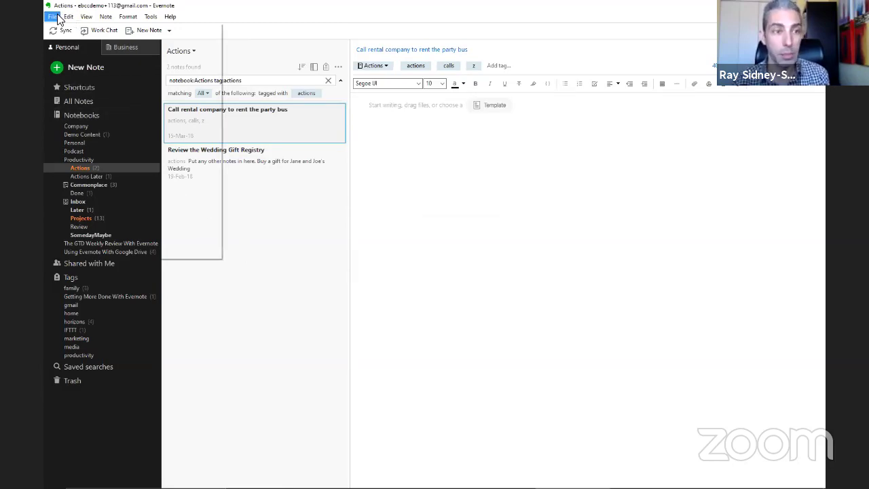
mouse_move(70, 17)
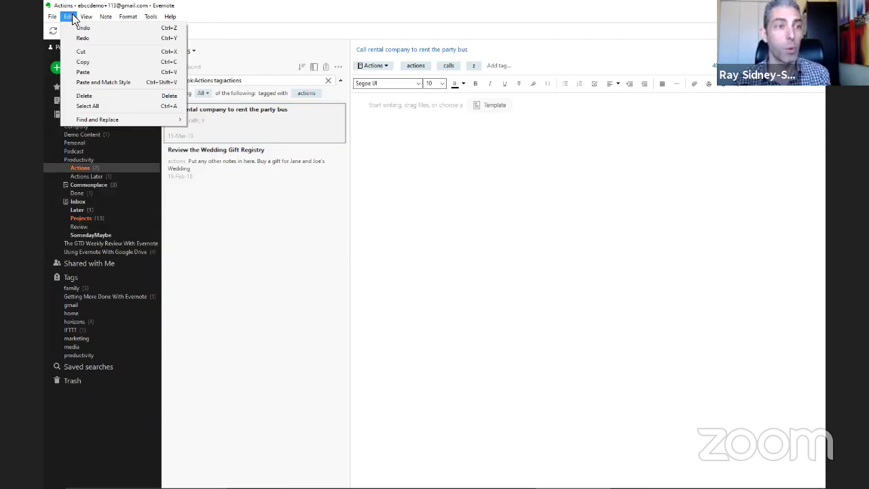
mouse_move(106, 119)
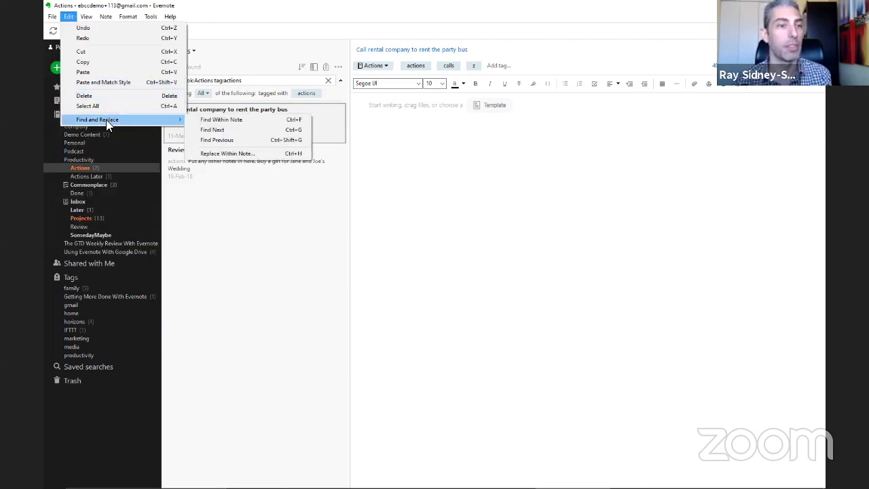
Clear the current search, look up "Actions", and run the saved search "Actions for Review".
click(252, 80)
click(327, 81)
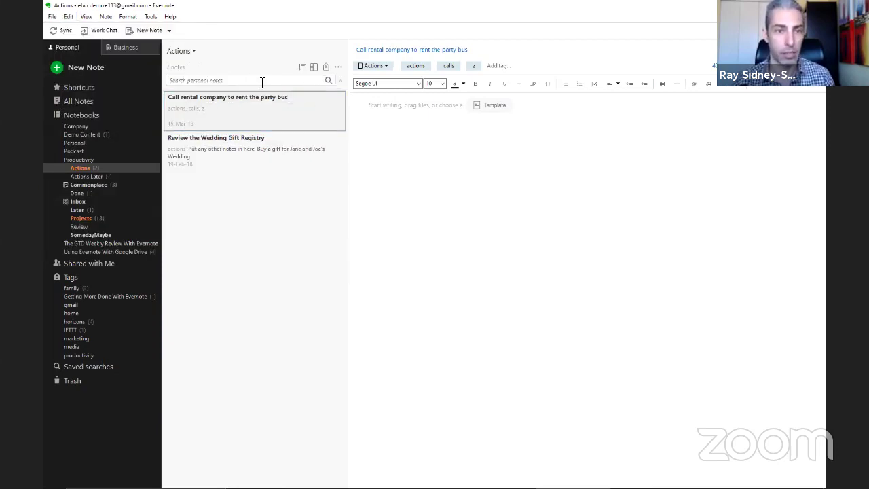
click(250, 82)
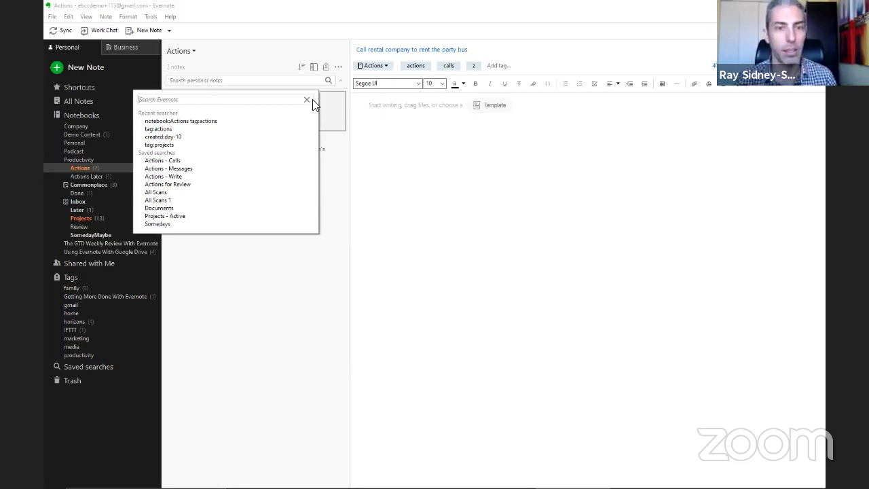
text(Actions)
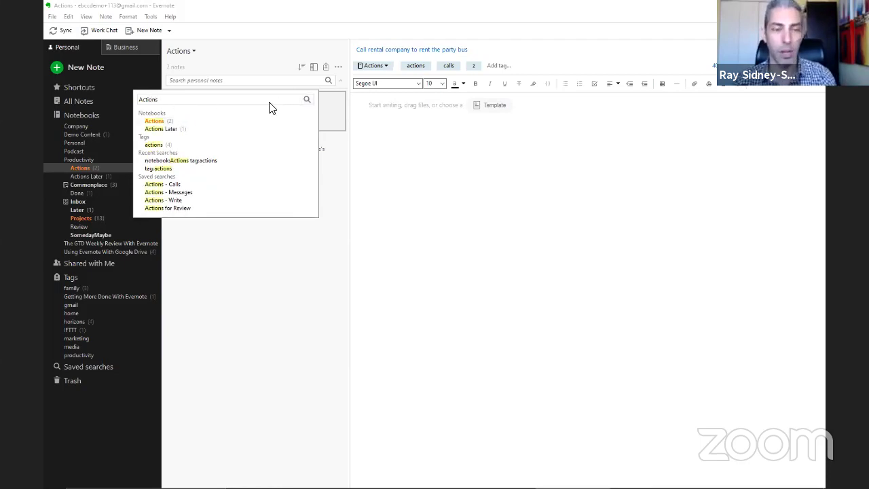
click(169, 209)
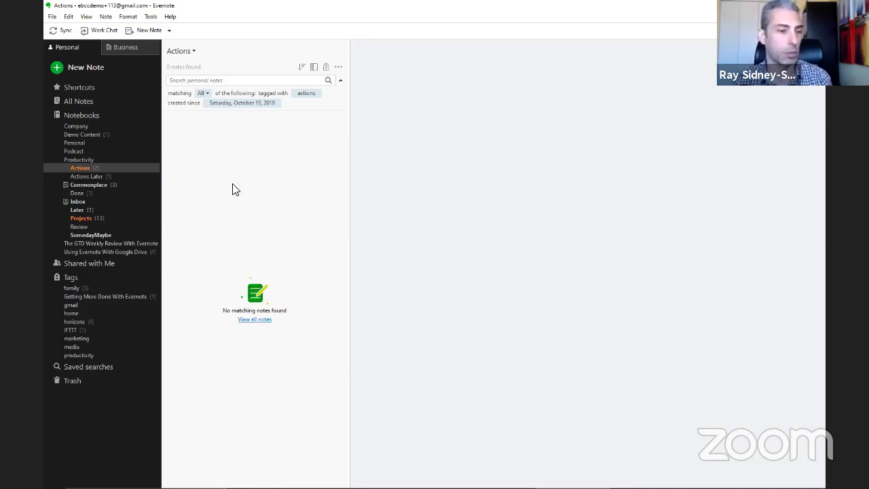
Open the 10/25/2019 weekly review note in the Commonplace notebook and check off "Review Action Lists".
click(80, 183)
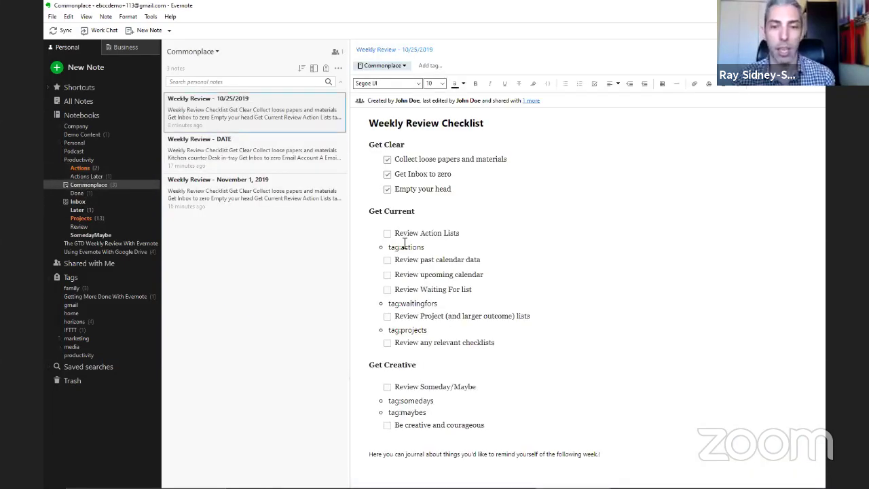
click(388, 234)
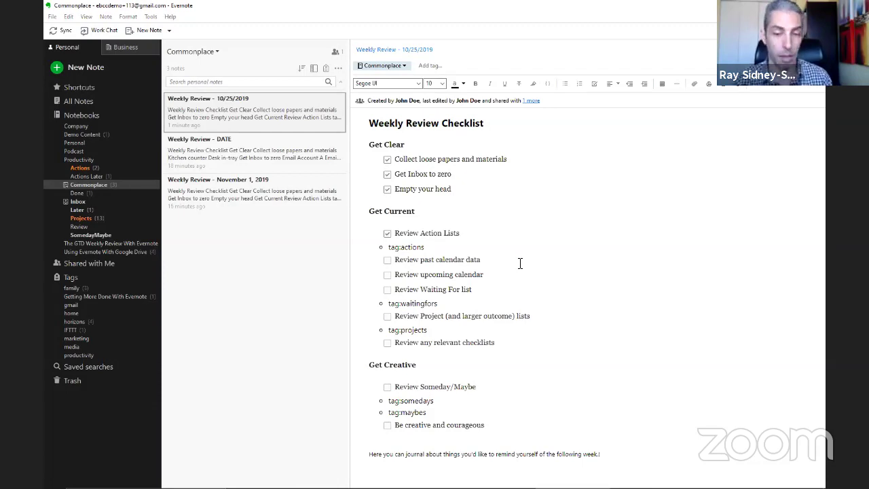
Switch to Google Calendar and review the October 2019 month view.
key(alt+Tab)
key(Tab)
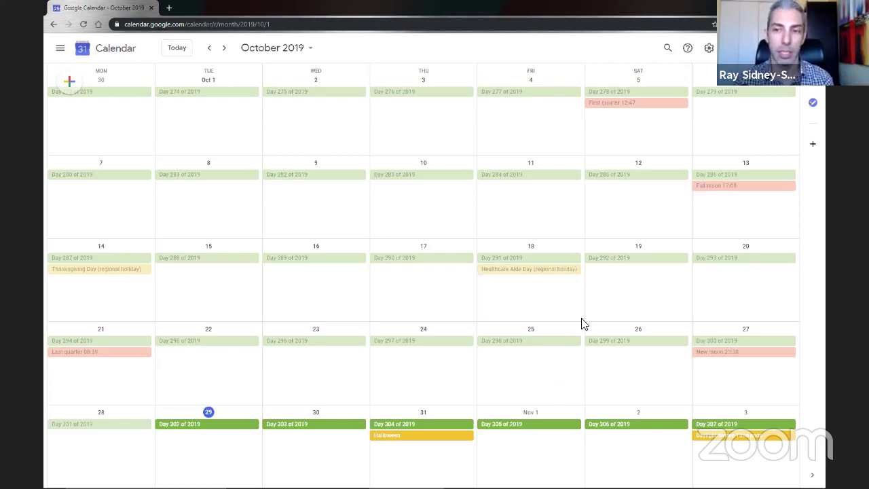
mouse_move(811, 487)
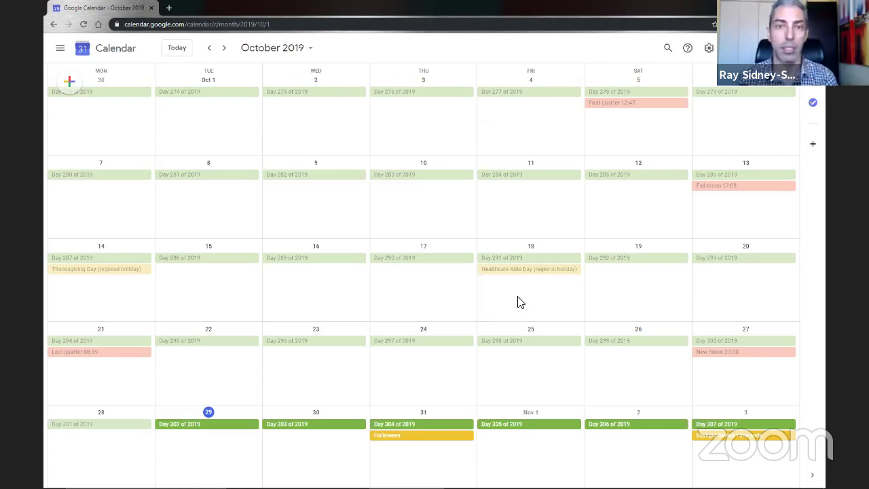
mouse_move(478, 487)
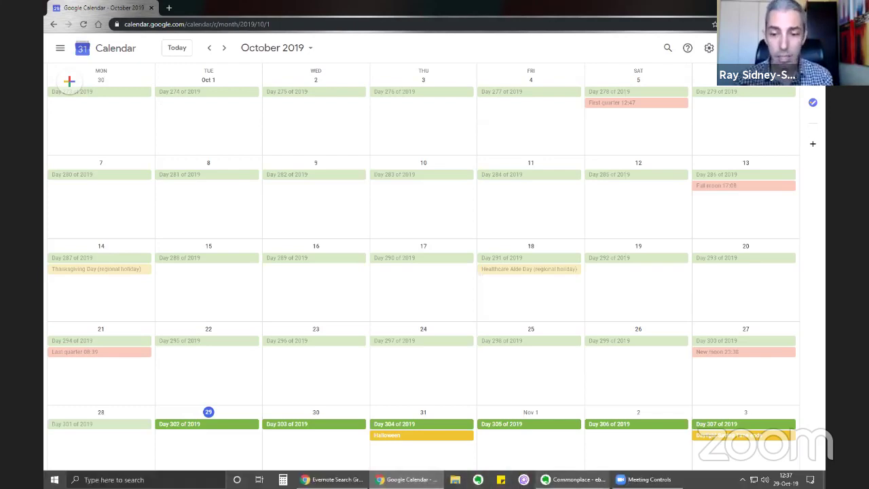
Return to Evernote and paste the October 2019 calendar screenshot on a new line beneath "Review past calendar data".
key(alt+Tab)
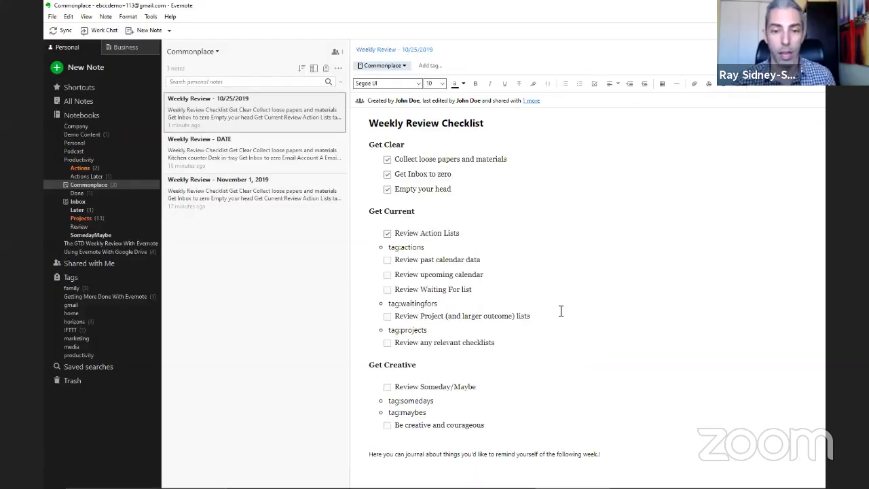
click(535, 268)
key(Return)
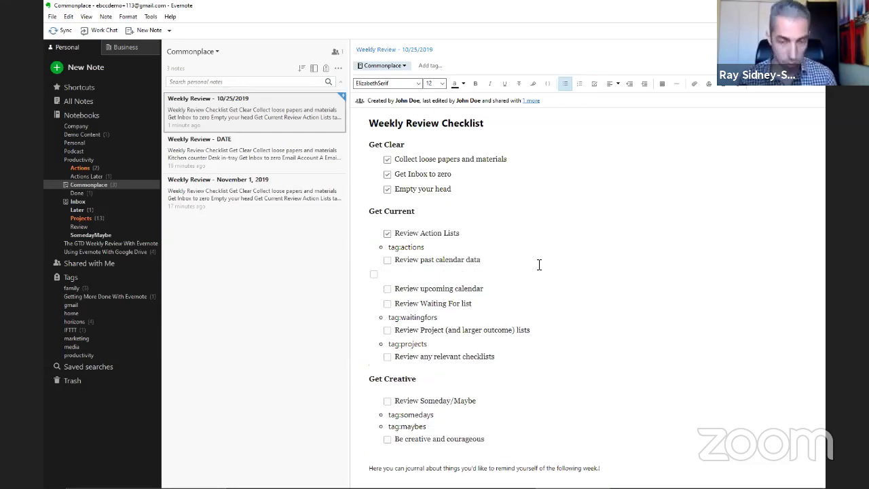
key(ctrl+v)
click(514, 320)
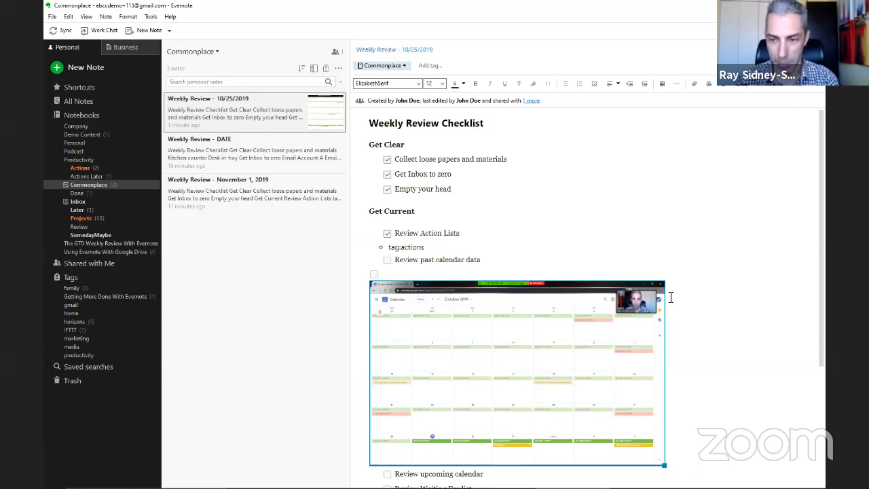
View the pasted October calendar screenshot at full size, close it, and remove the empty checkbox line above the image.
scroll(697, 288, down, 3)
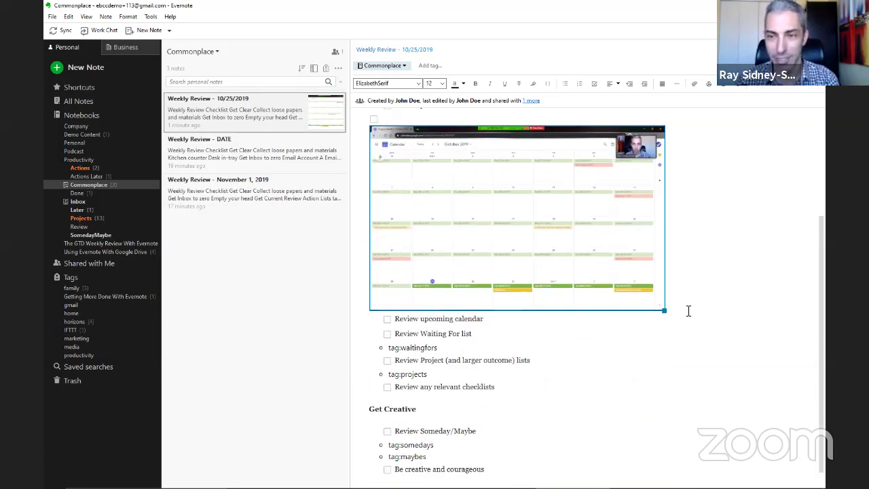
drag(664, 310, 783, 373)
double_click(573, 253)
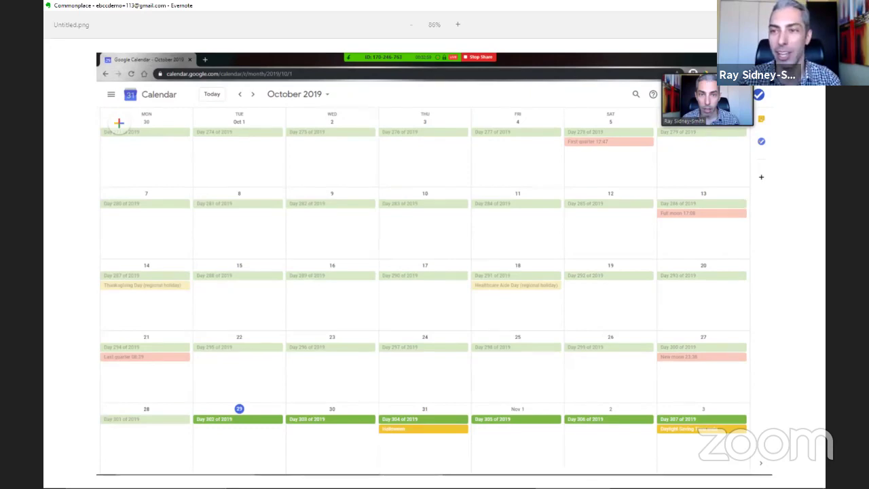
key(Escape)
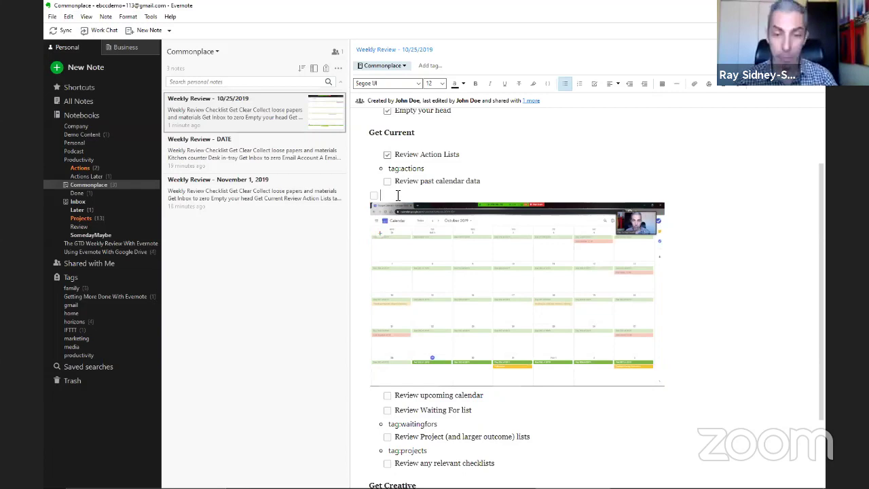
key(BackSpace)
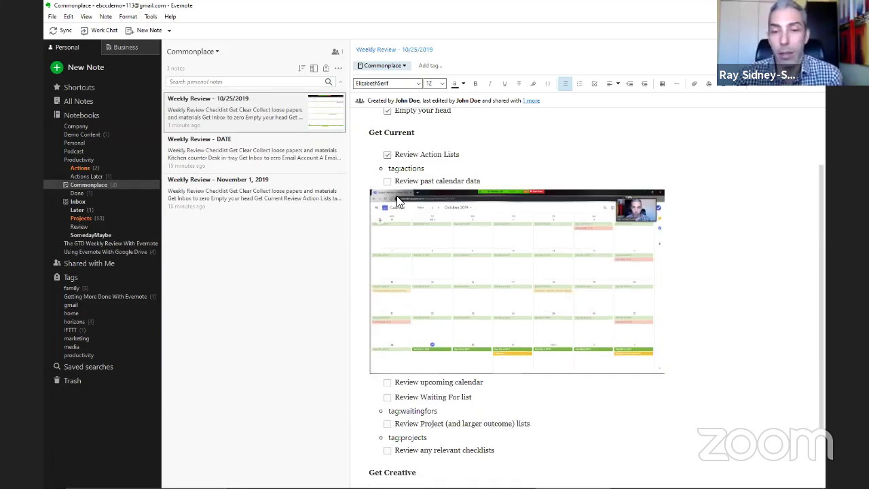
click(527, 255)
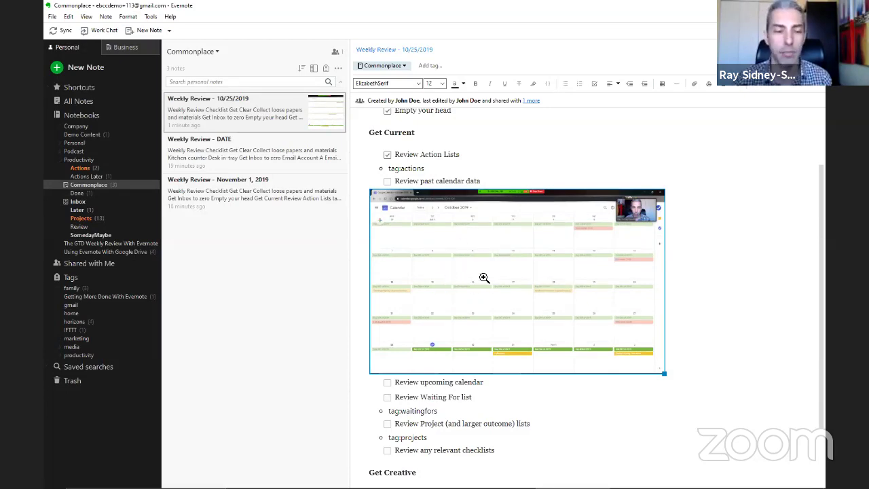
Create a note in the Inbox notebook reading "Follow up with So and So", tag it "actions", and close it.
click(78, 202)
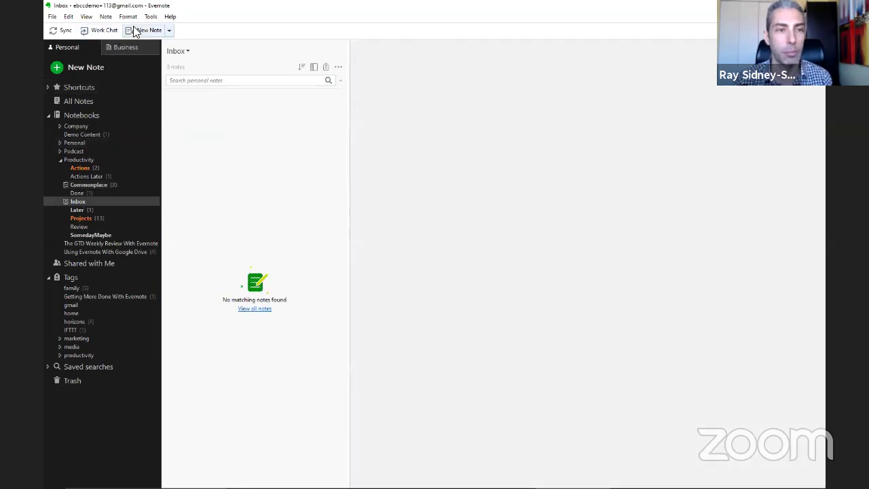
click(135, 30)
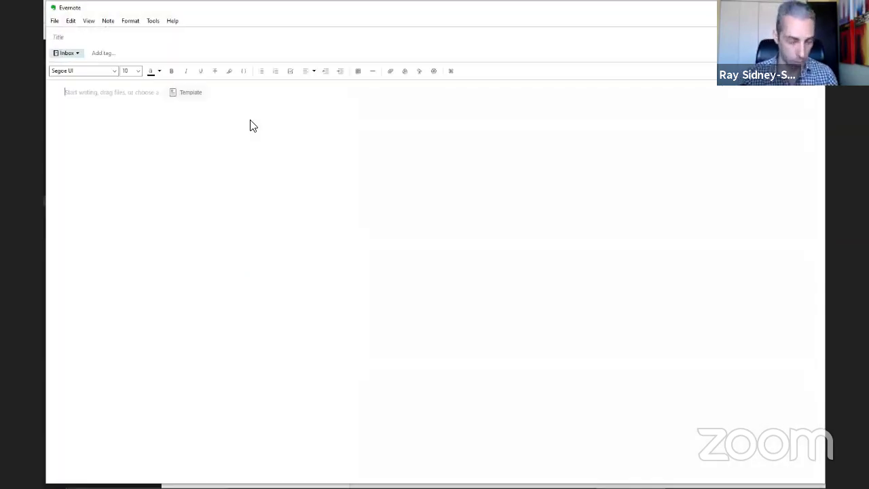
text(Follow up w)
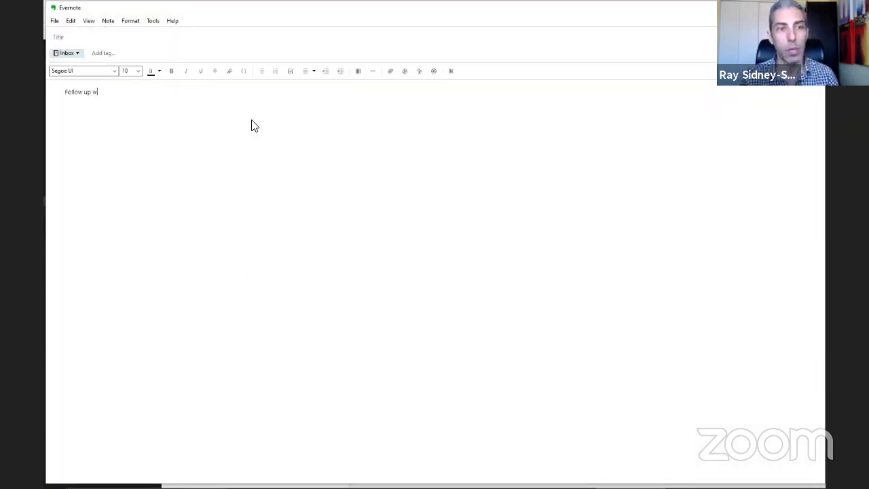
text(ith So and So)
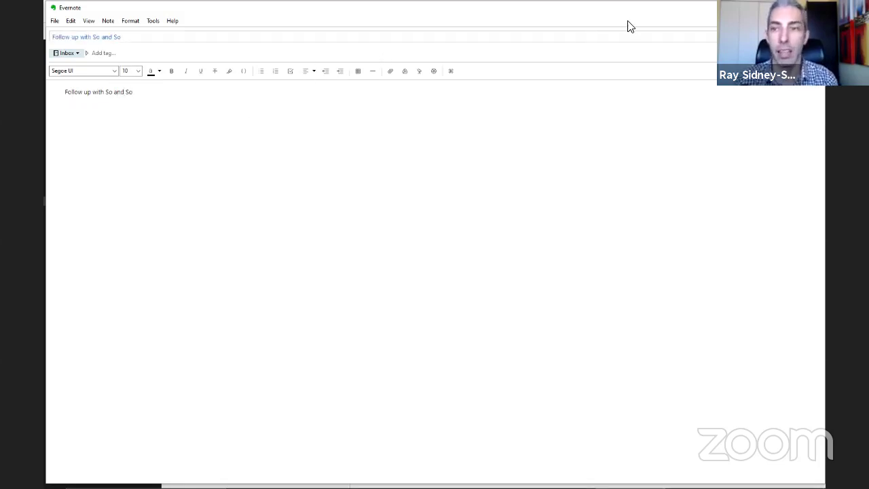
click(104, 52)
text(actions)
key(Return)
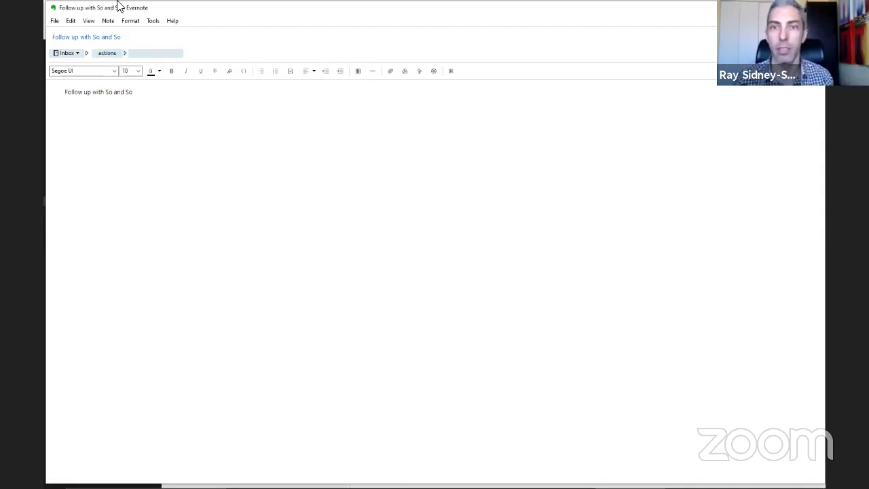
key(Escape)
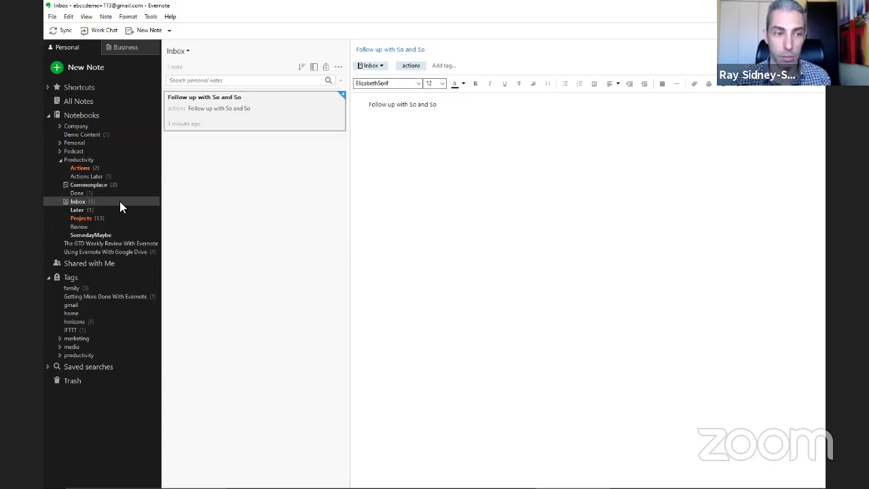
Reopen the 10/25/2019 weekly review note in Commonplace and add a blank line without a checkbox beneath "Review upcoming calendar".
click(82, 184)
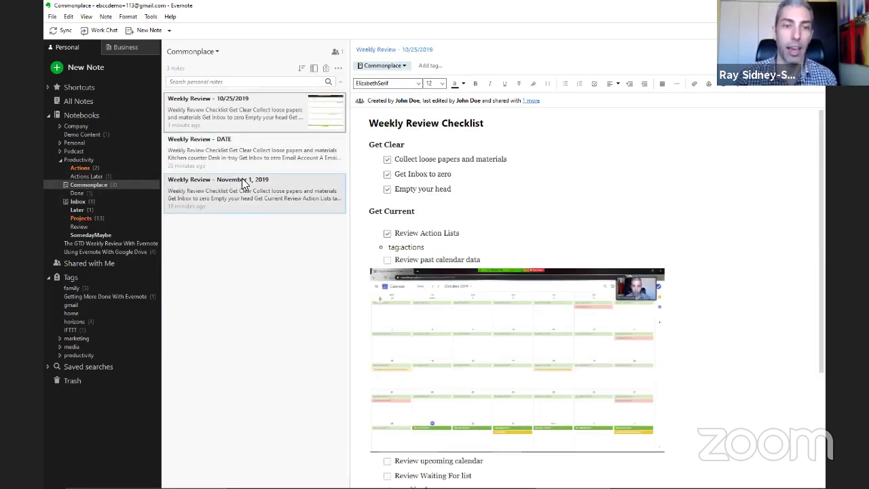
click(701, 308)
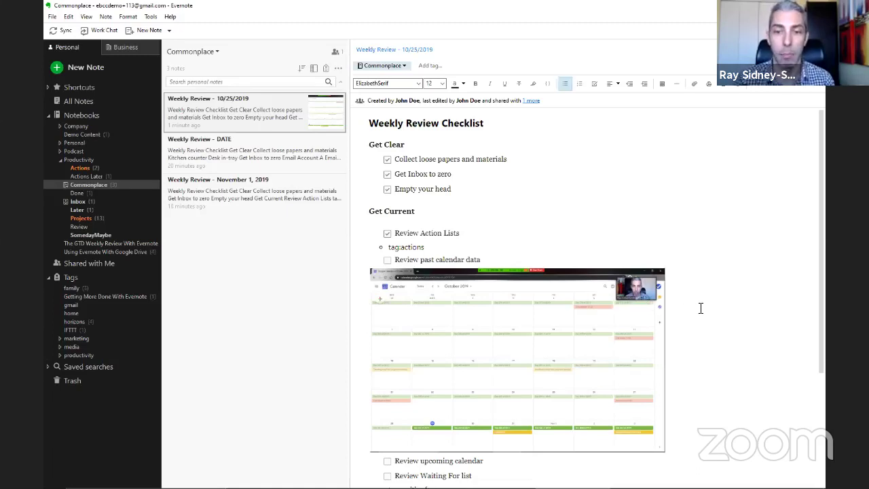
scroll(466, 276, down, 2)
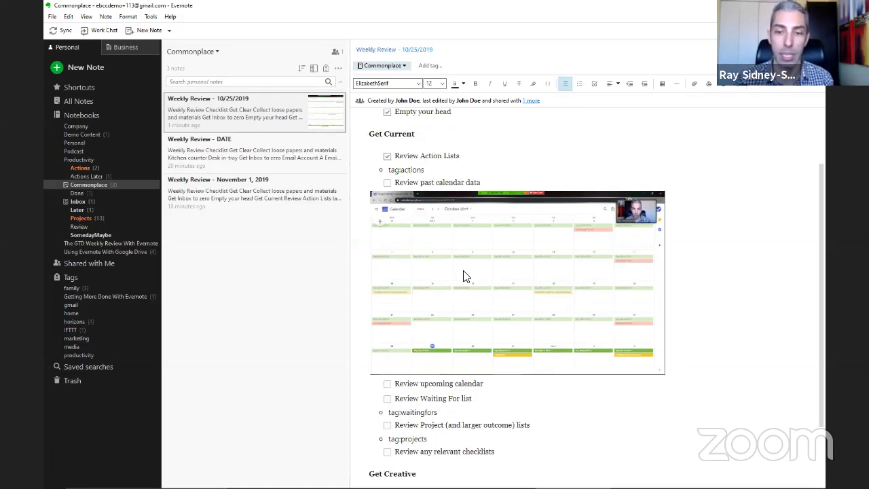
click(492, 383)
key(Return)
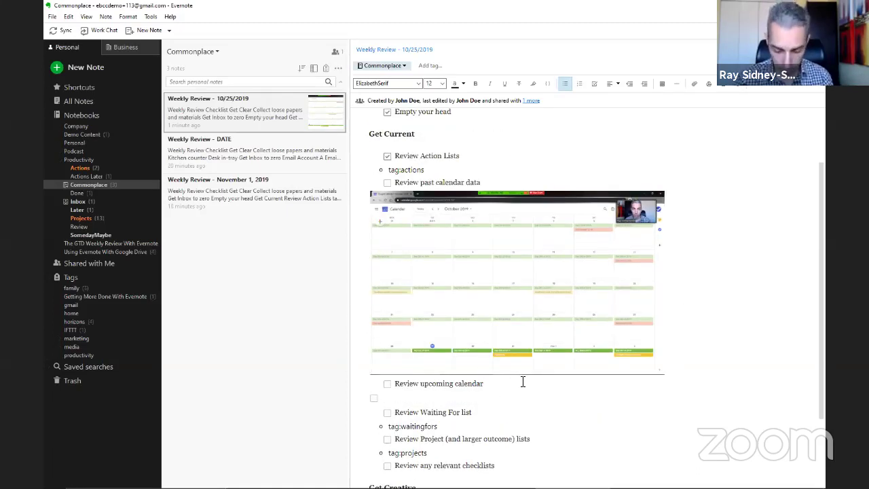
key(BackSpace)
scroll(527, 363, down, 2)
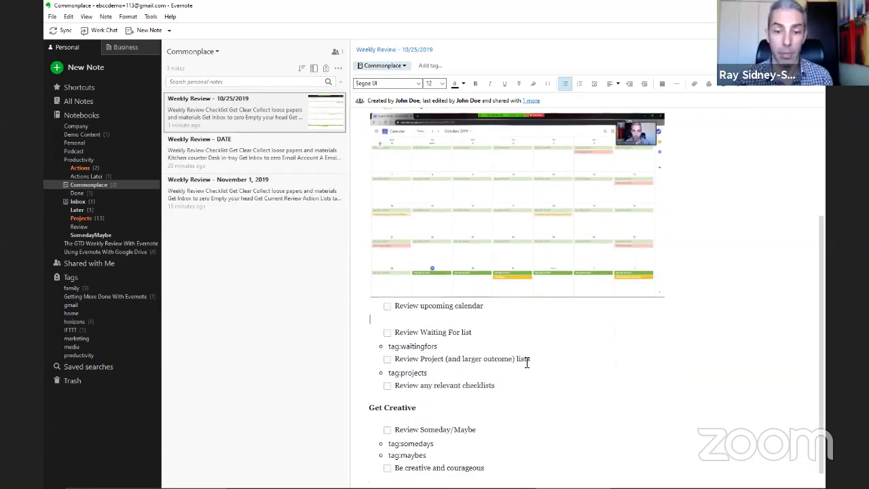
Switch to Google Calendar, capture the November 2019 month view, and paste it into the Evernote note beneath "Review upcoming calendar".
key(alt+Tab)
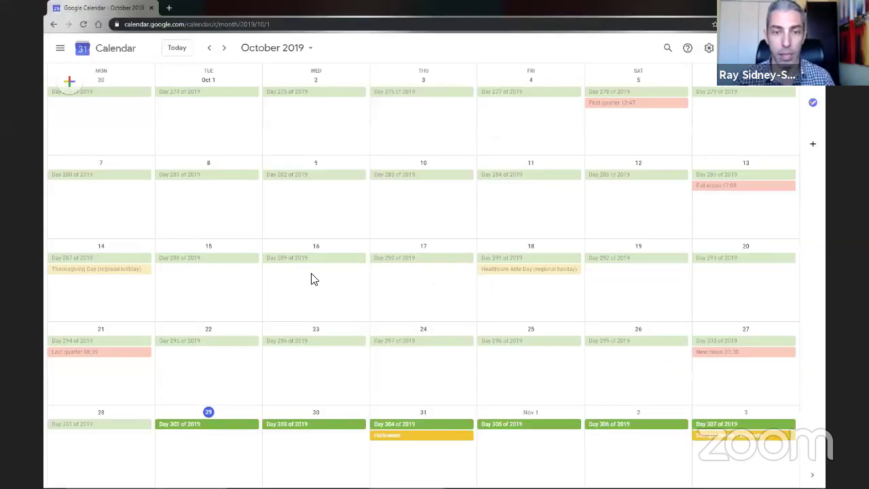
click(225, 49)
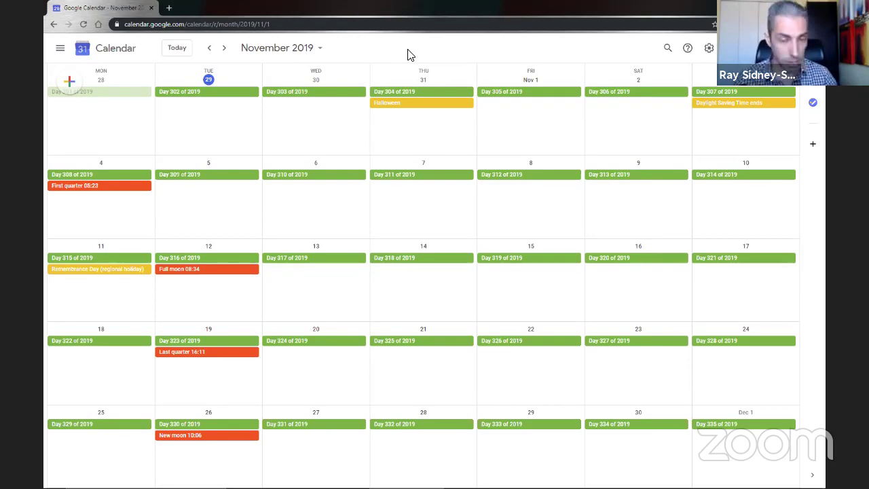
key(alt+Tab)
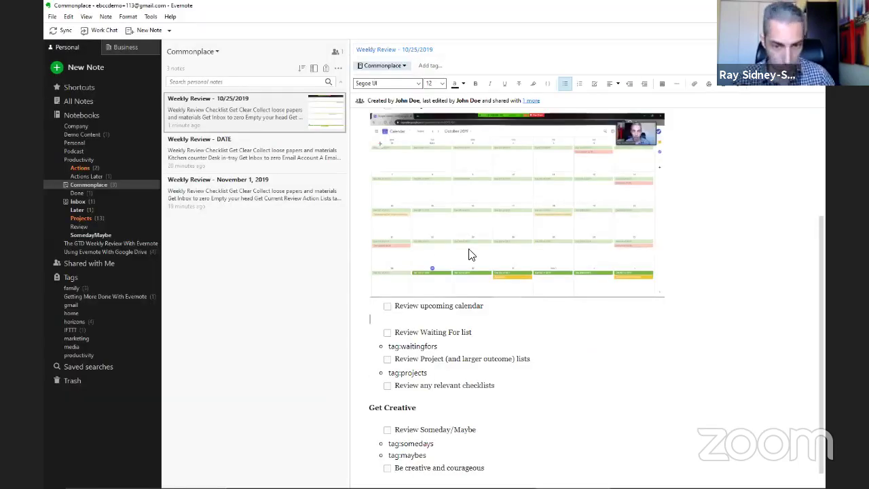
key(ctrl+v)
scroll(512, 252, down, 3)
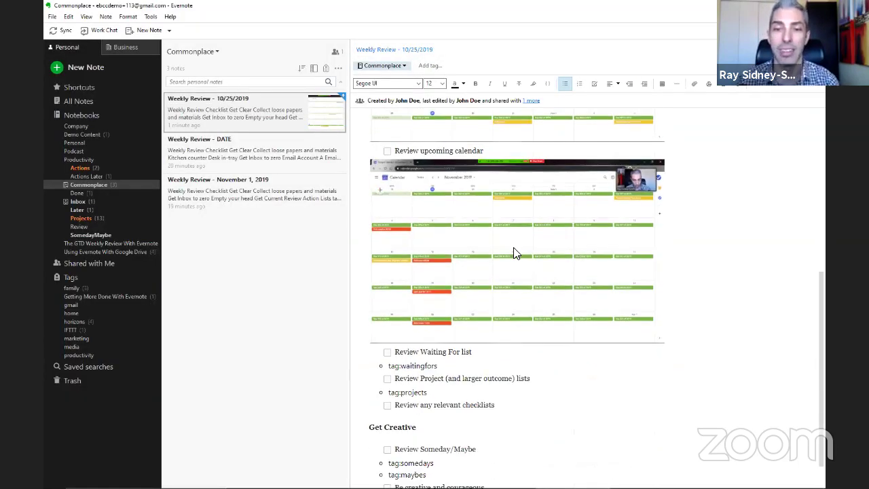
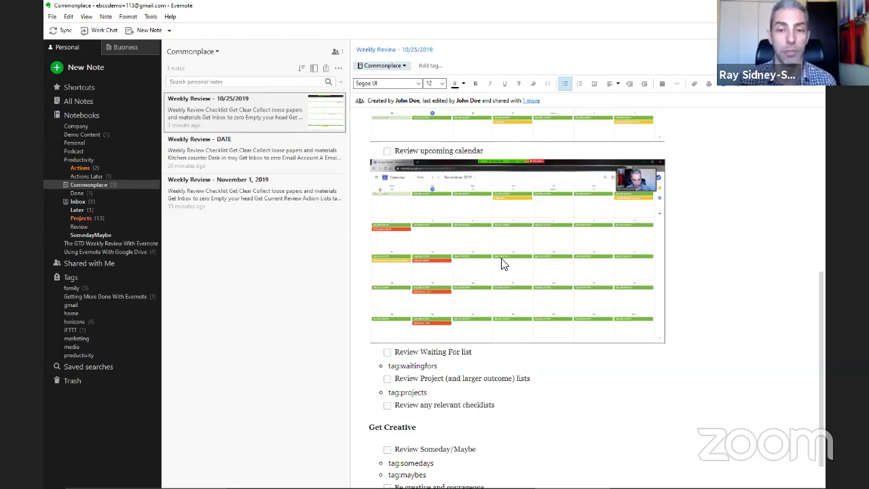
Compare the two pasted calendar screenshots and view the November 2019 one at full size.
scroll(503, 263, up, 4)
scroll(502, 264, down, 2)
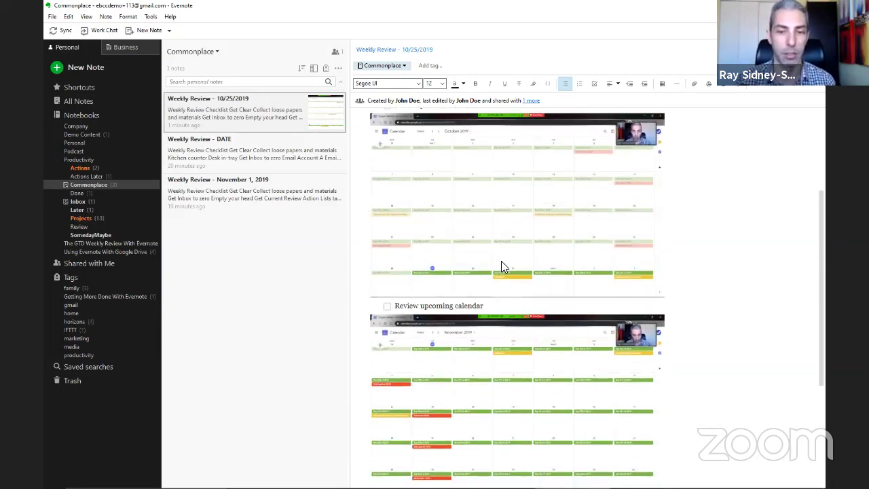
scroll(501, 264, down, 3)
click(503, 265)
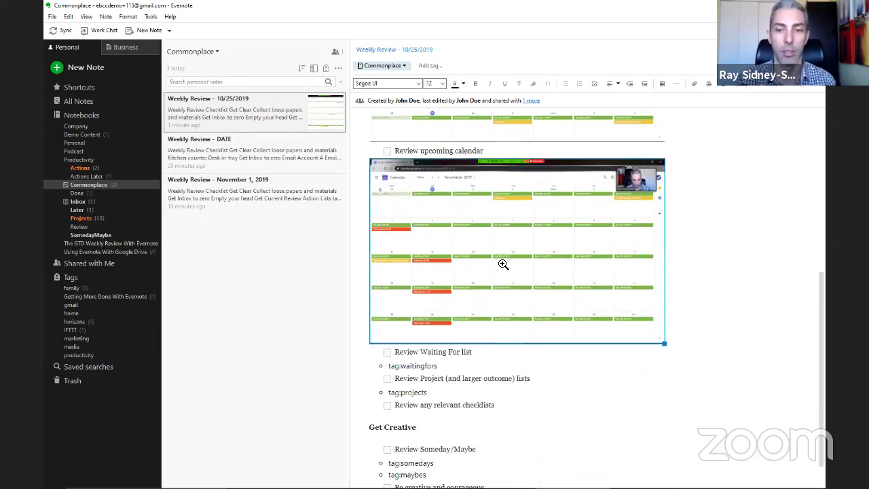
double_click(503, 264)
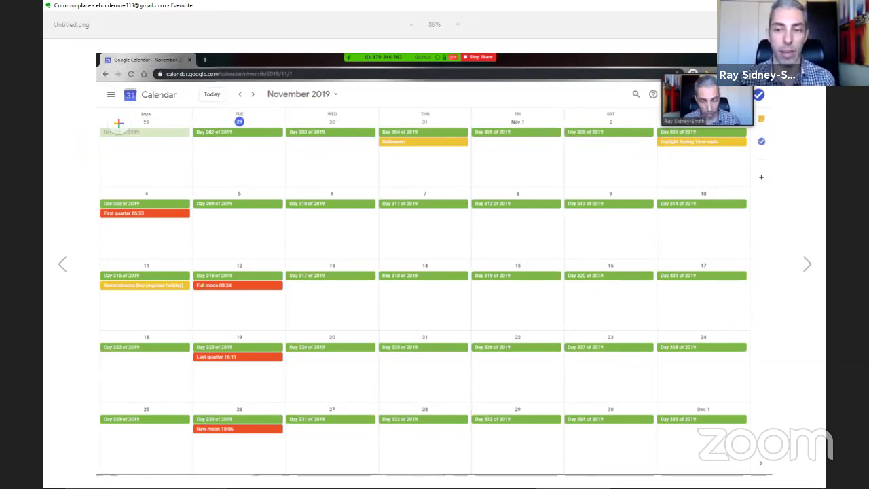
key(Escape)
Examine the remaining checklist items, highlighting the search terms "tag:waitingfors", "tag:somedays" and "tag:maybes".
scroll(701, 213, down, 2)
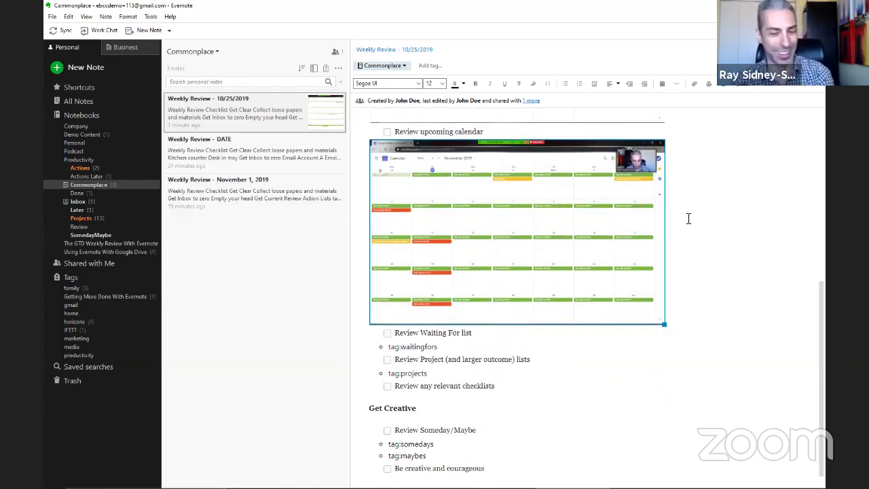
scroll(688, 218, down, 1)
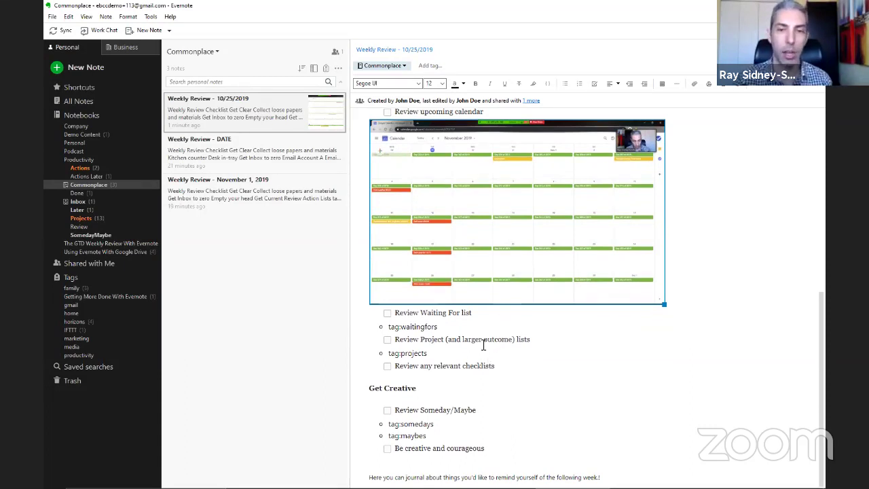
scroll(484, 345, up, 5)
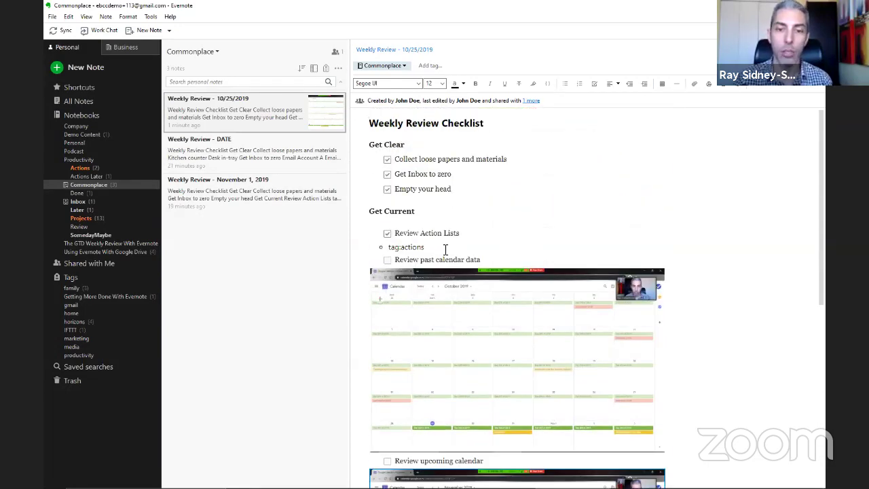
scroll(445, 249, down, 5)
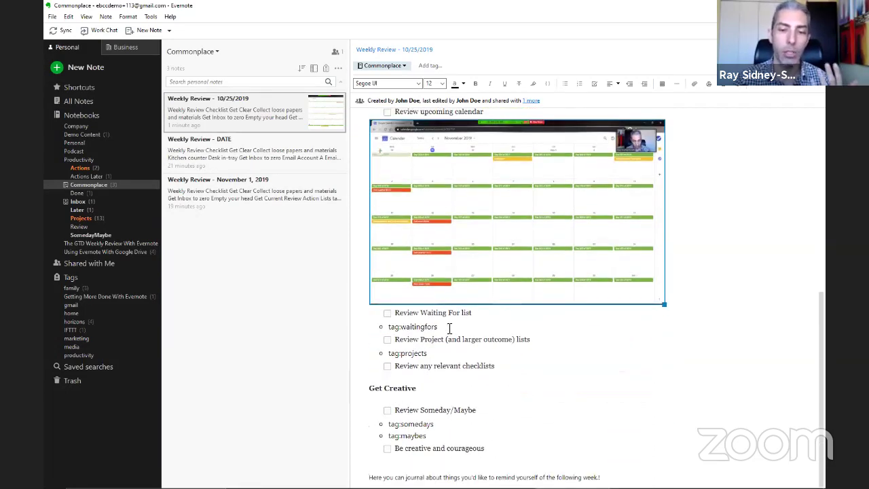
click(398, 326)
double_click(398, 326)
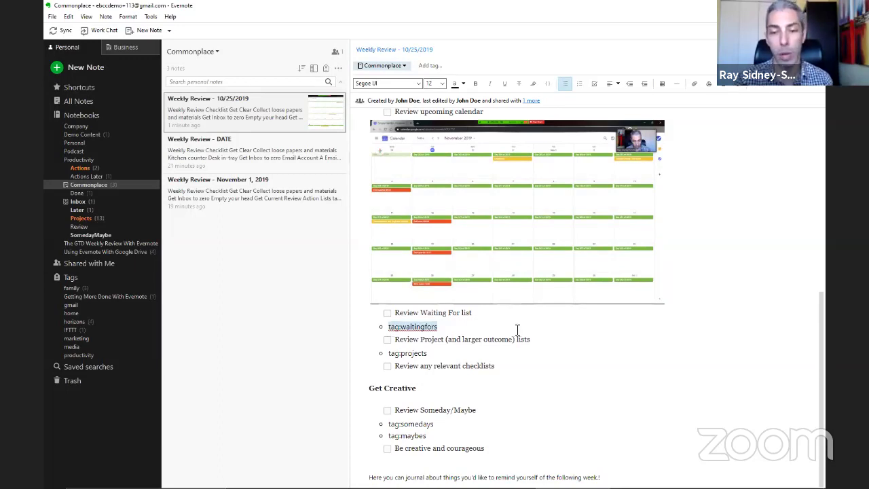
click(458, 354)
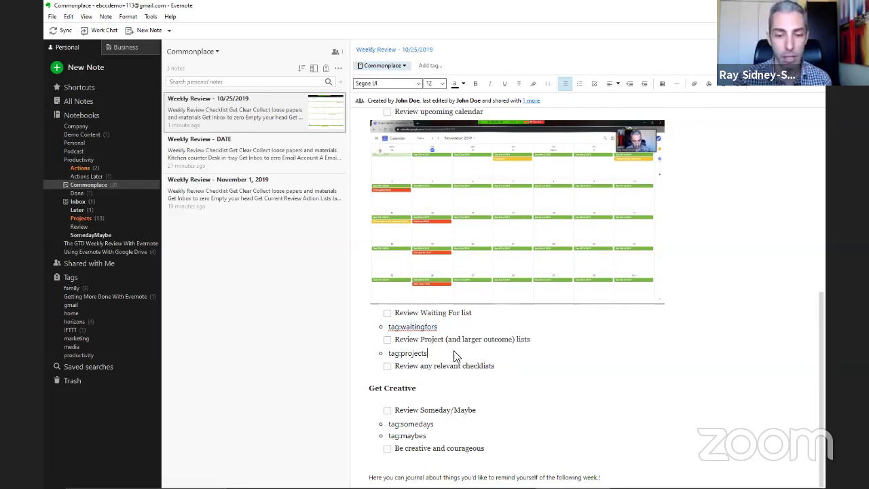
double_click(450, 425)
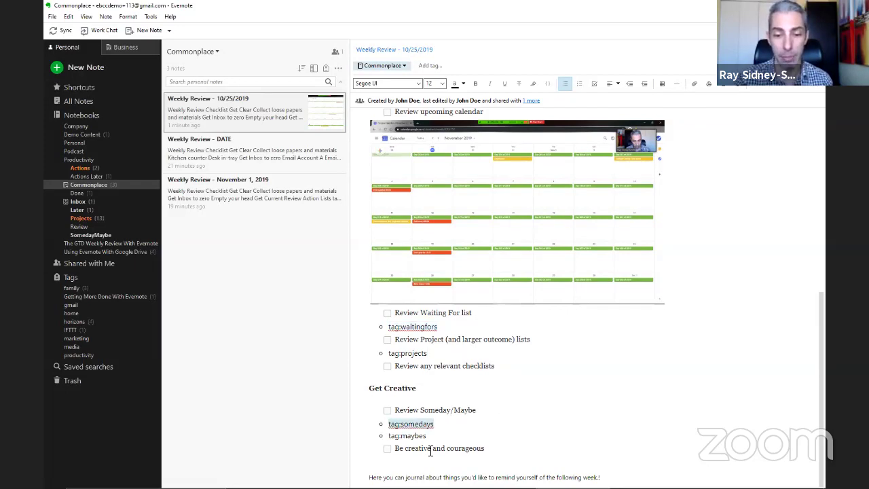
click(426, 436)
drag(427, 436, 388, 437)
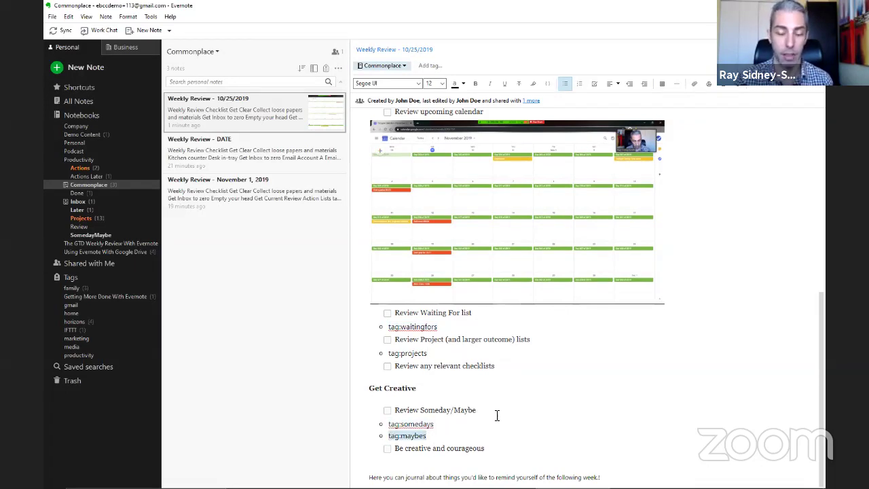
Copy the term "tag:waitingfors" from beneath "Review Waiting For list" and search all notes for it.
click(493, 355)
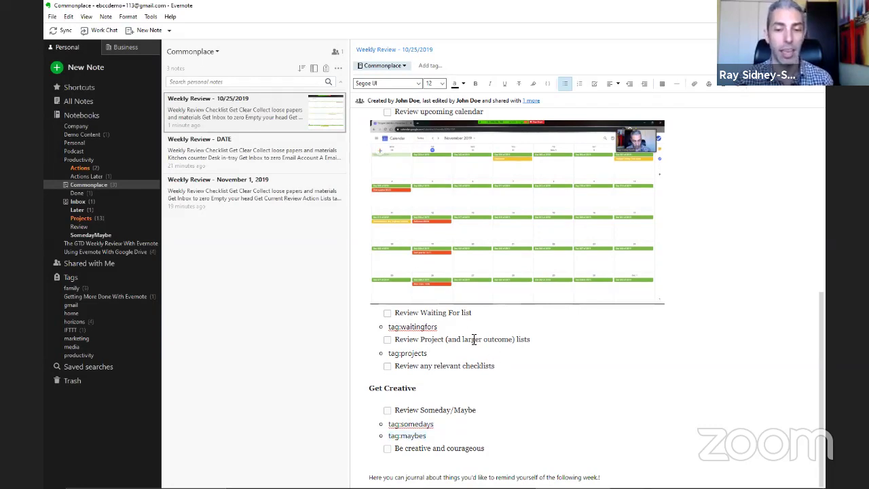
drag(437, 326, 389, 327)
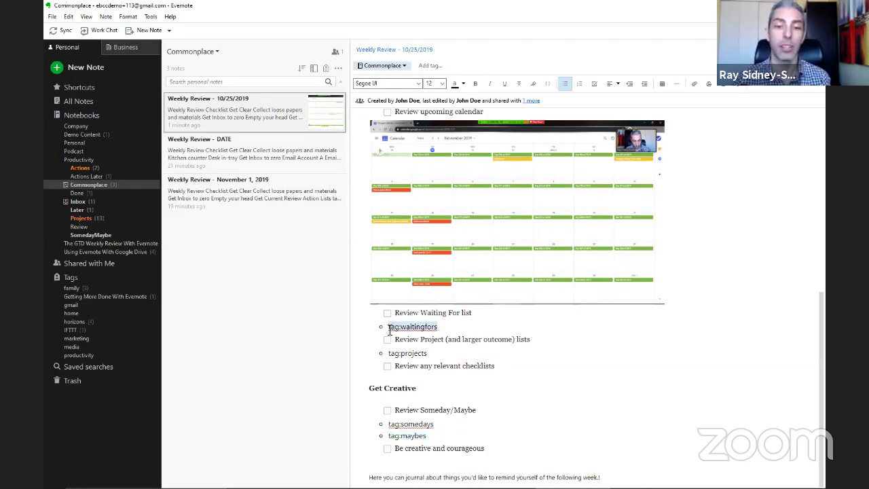
click(460, 330)
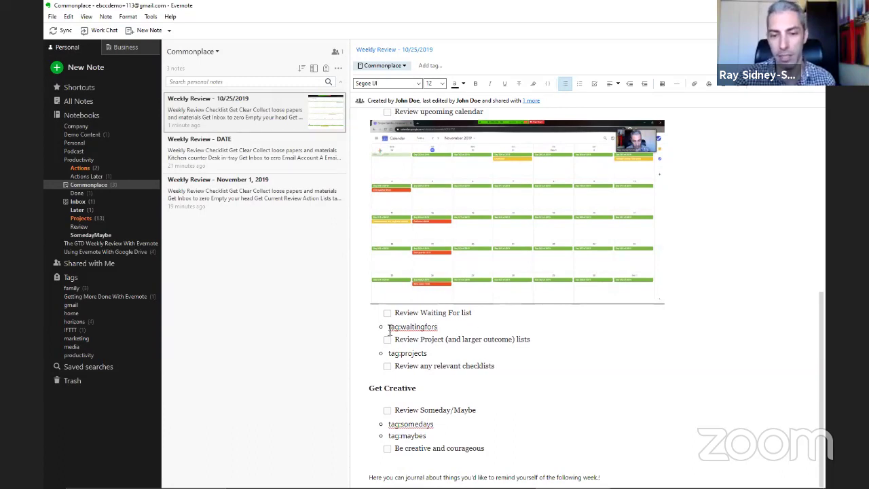
drag(390, 328, 542, 327)
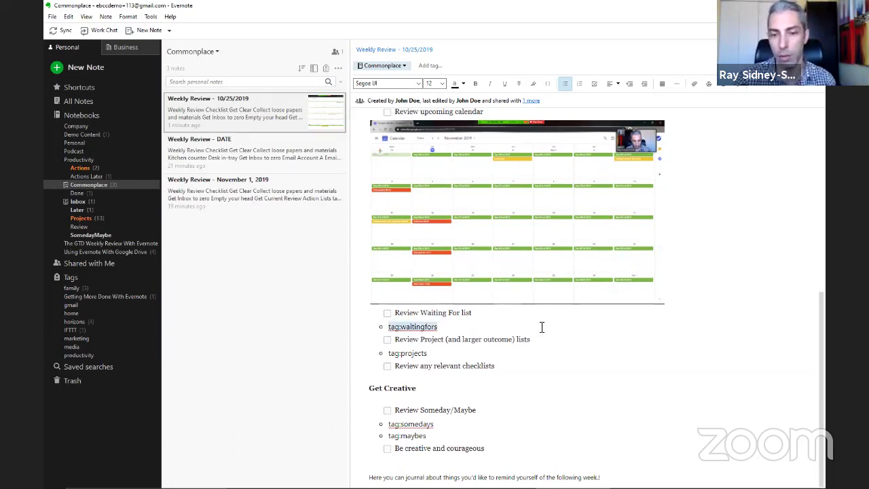
click(501, 332)
click(388, 327)
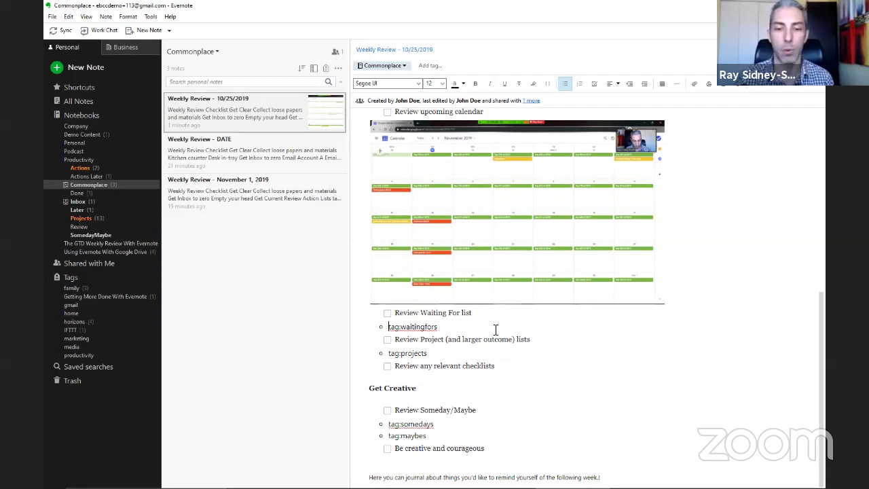
double_click(435, 329)
key(ctrl+c)
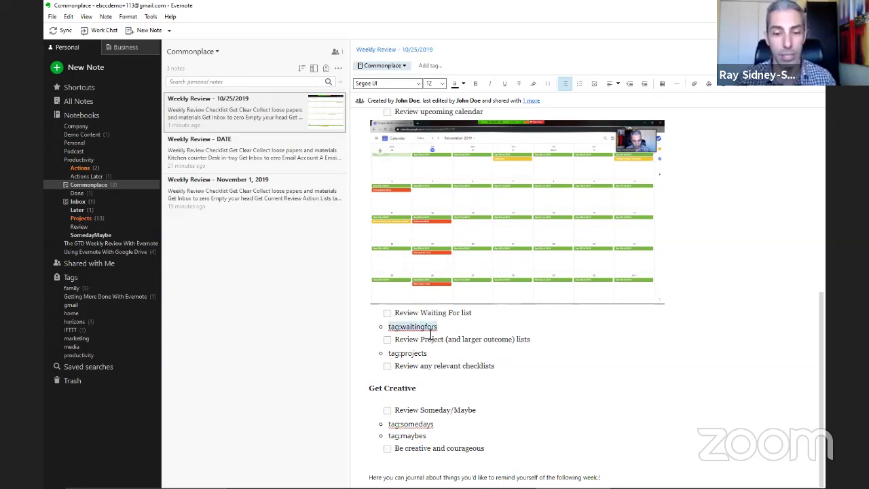
key(ctrl+q)
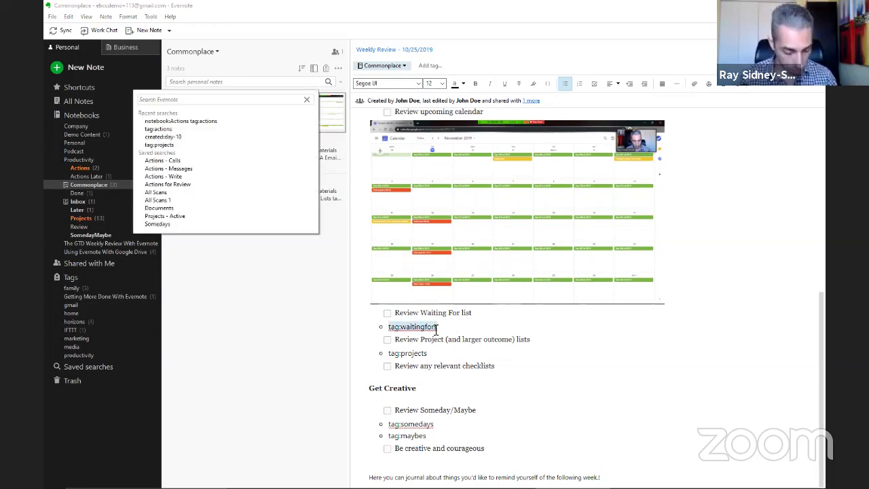
key(ctrl+v)
key(Return)
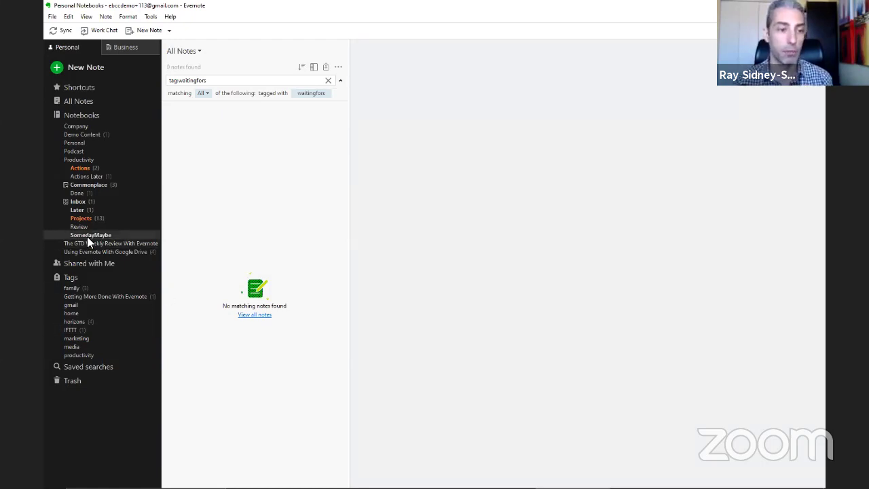
Create a note in the Inbox notebook, titled as waiting for a named colleague's report about the latest web traffic.
click(77, 202)
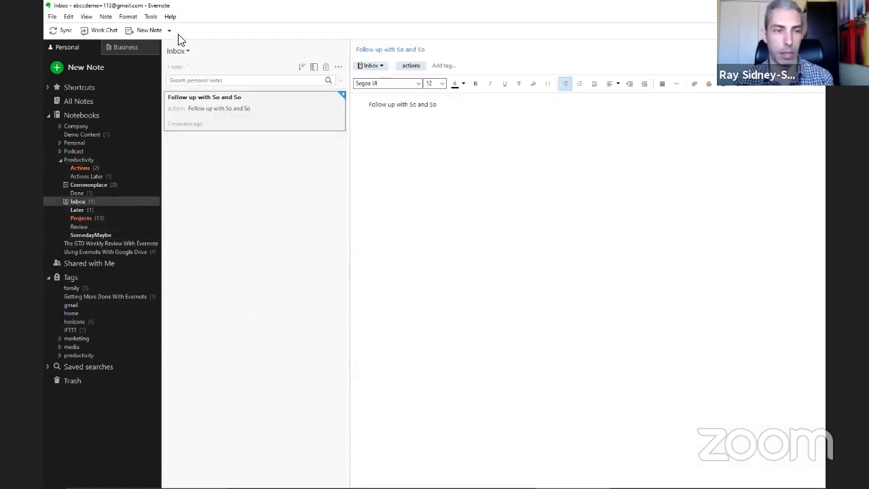
click(135, 31)
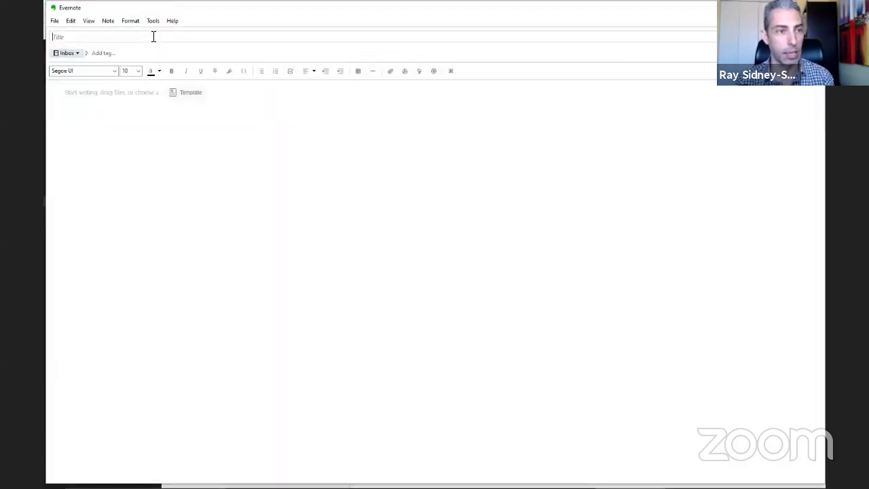
text(Waiti)
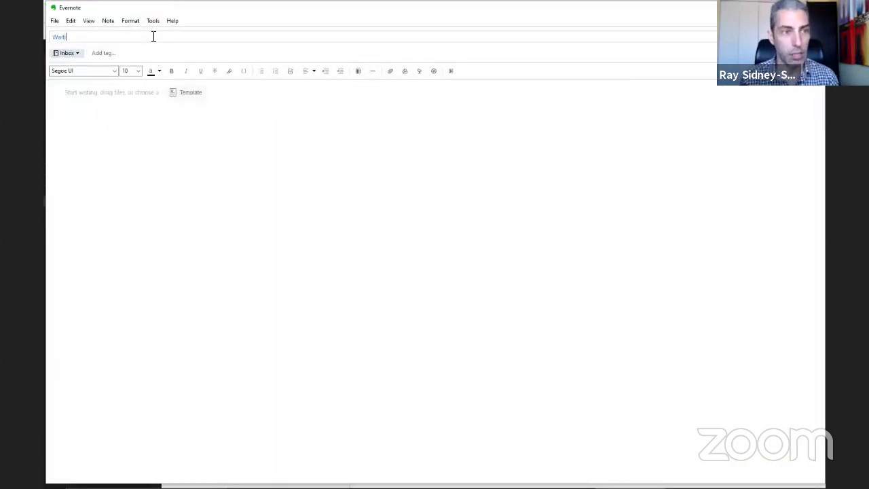
text(ng for report from )
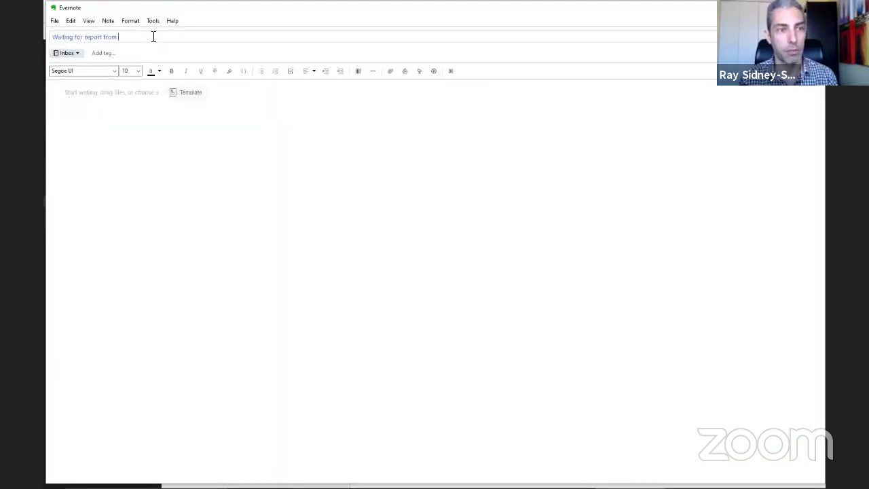
text(Susan abo)
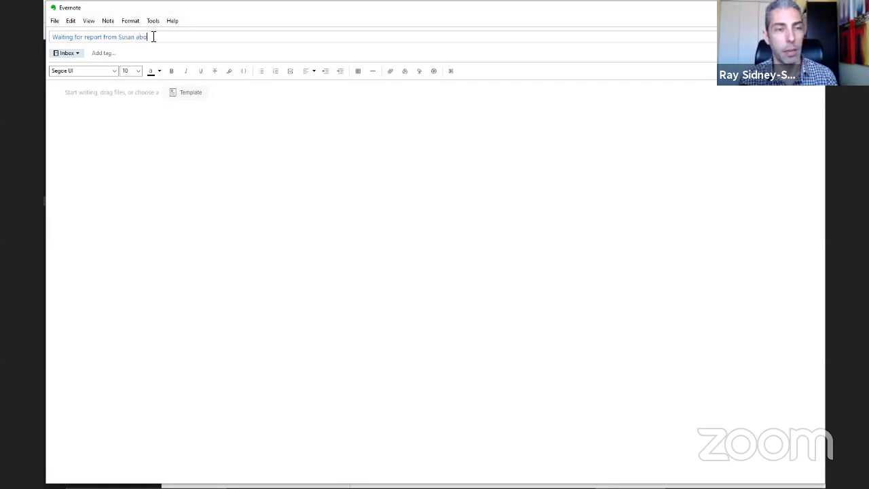
text(ut the late)
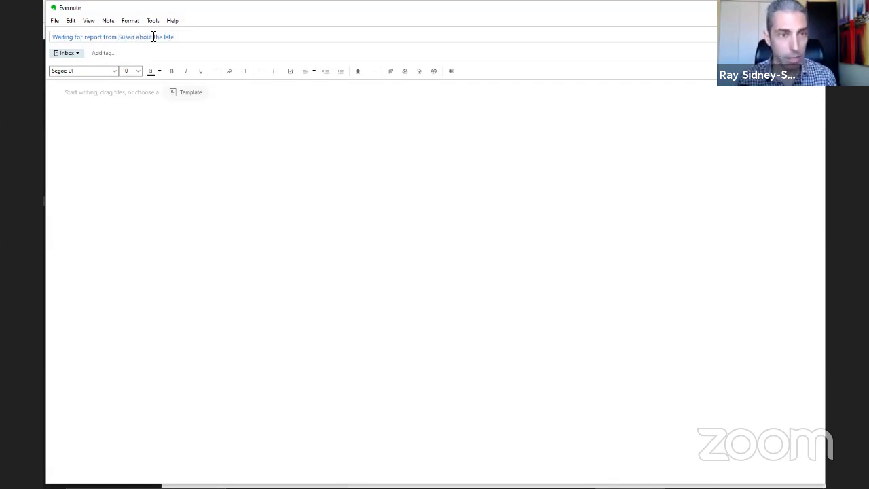
text(st web traffice)
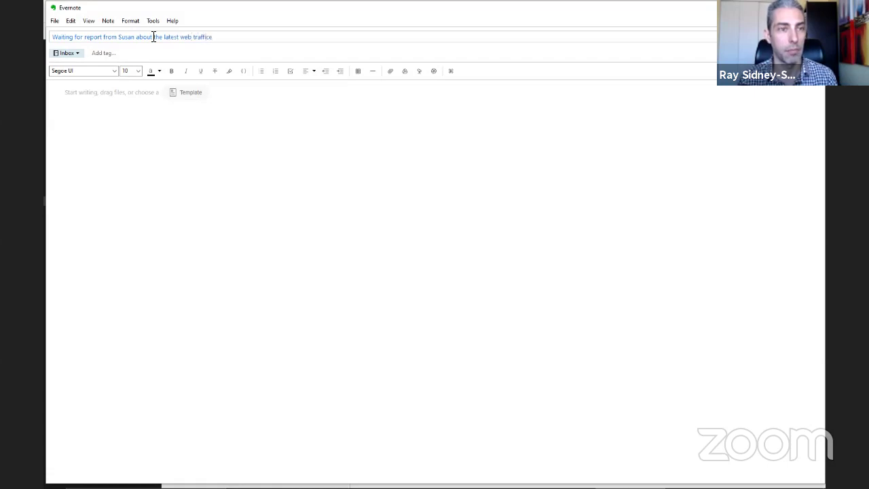
key(Return)
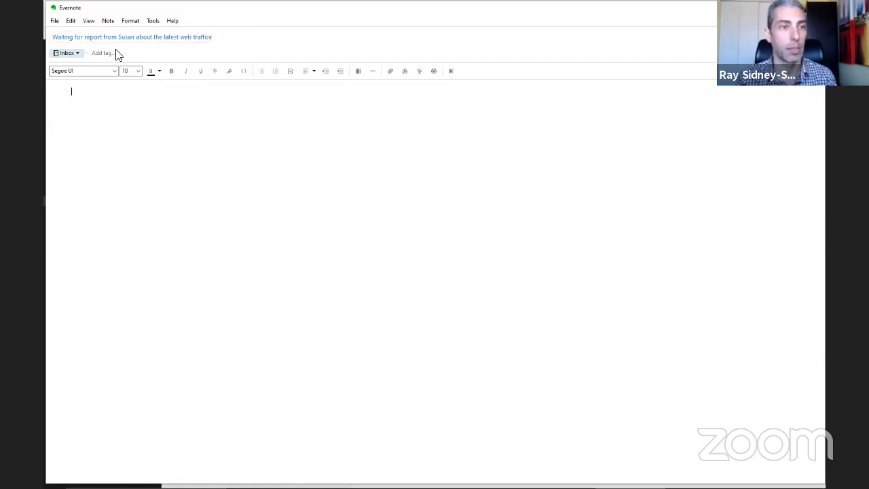
Tag the new note "waitingfors", close it, and rerun the recent "tag:waitingfors" search.
click(113, 54)
text(waitingfors)
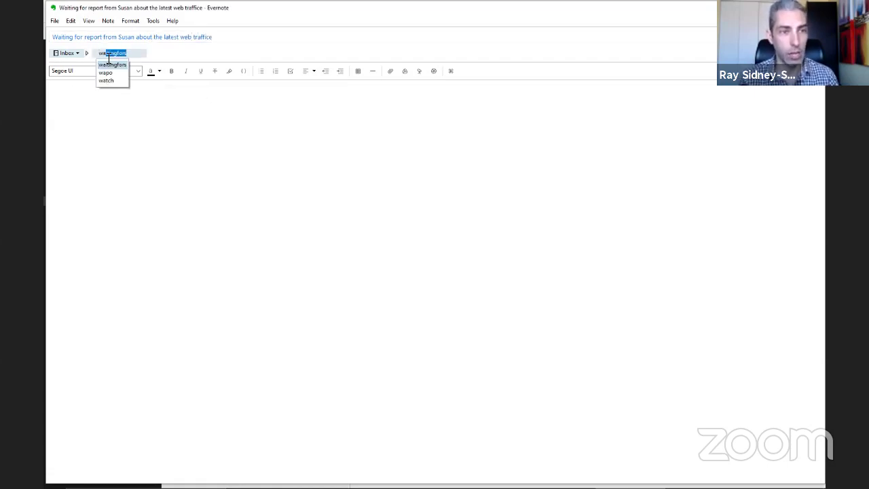
key(Return)
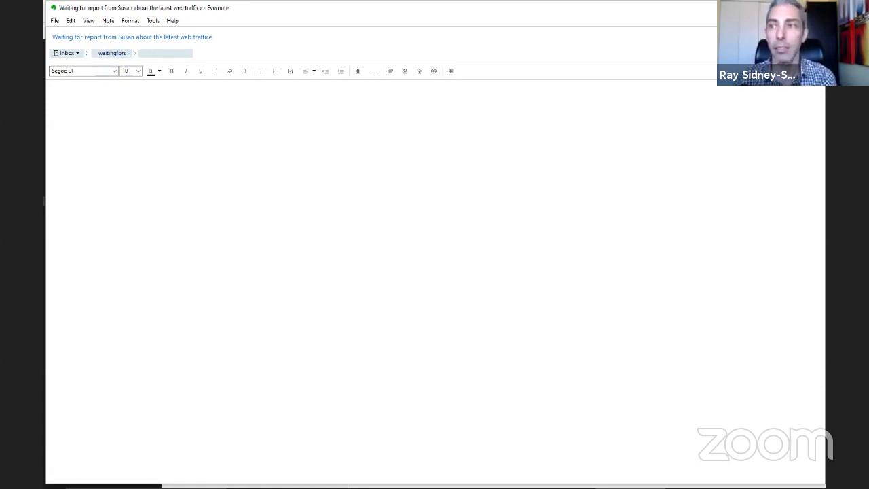
key(Escape)
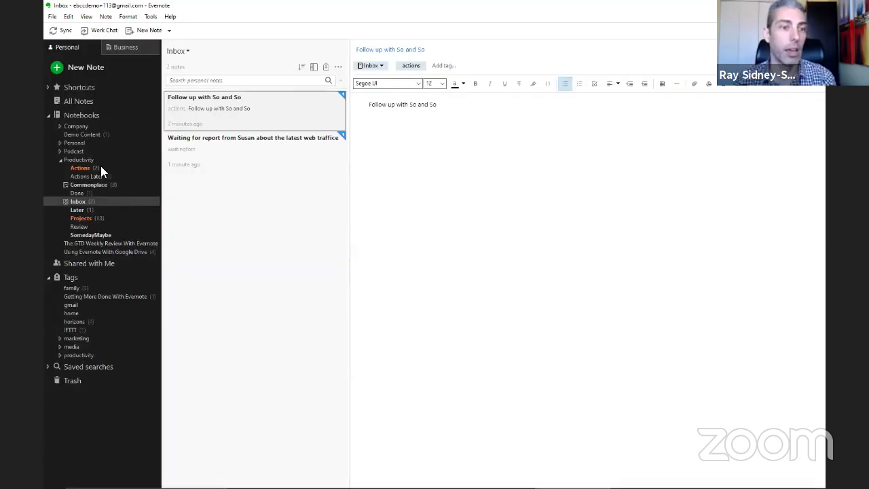
key(alt+shift+s)
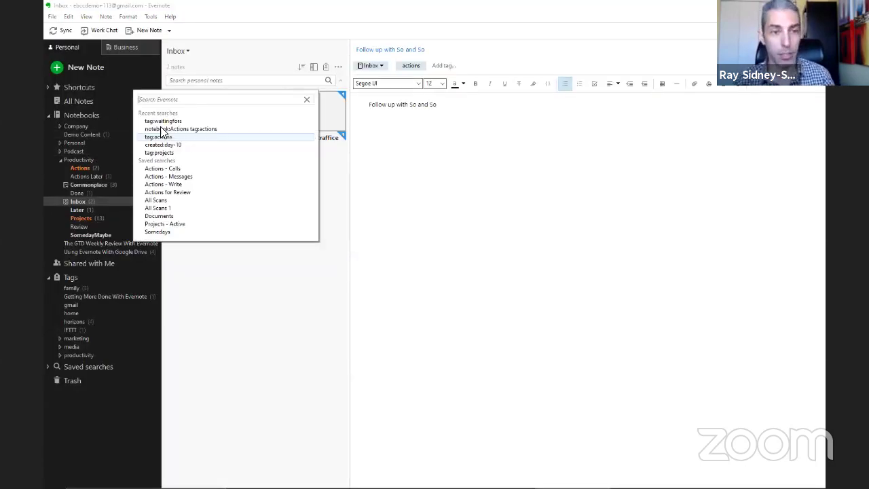
click(157, 122)
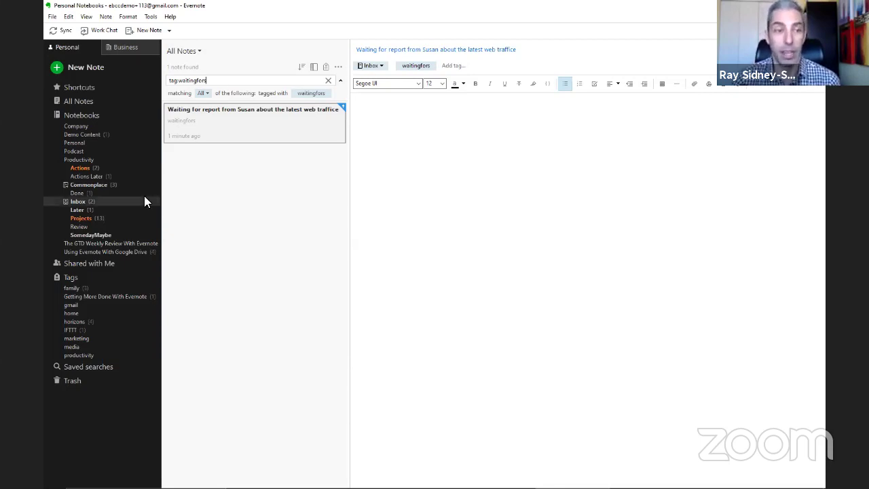
Return to the 10/25/2019 weekly review note in Commonplace and highlight "tag:projects" beneath "Review Project (and larger outcome) lists".
click(88, 184)
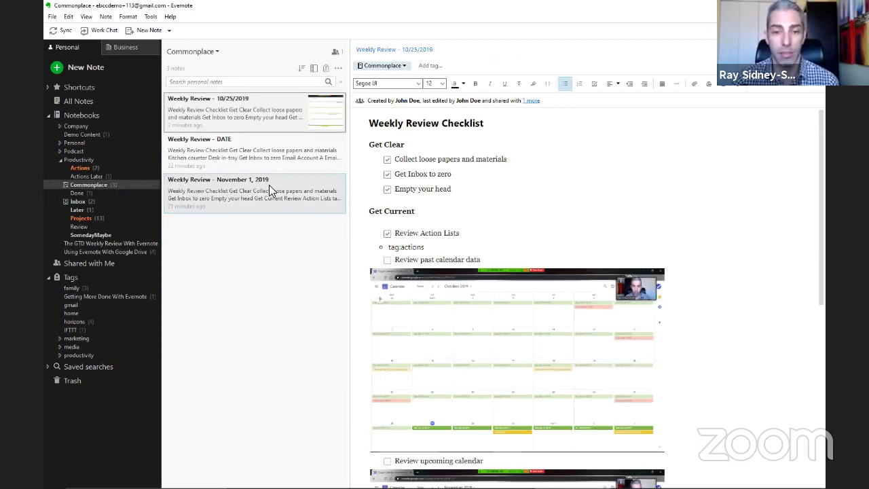
scroll(512, 216, down, 5)
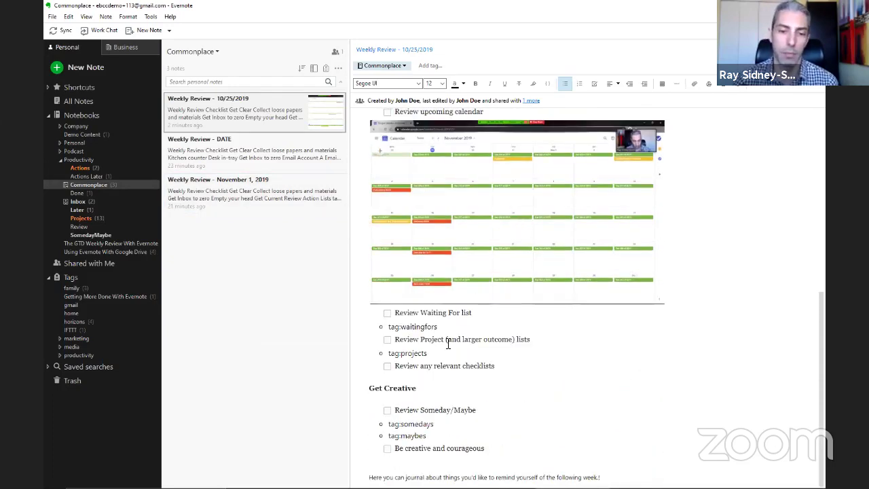
drag(428, 353, 391, 353)
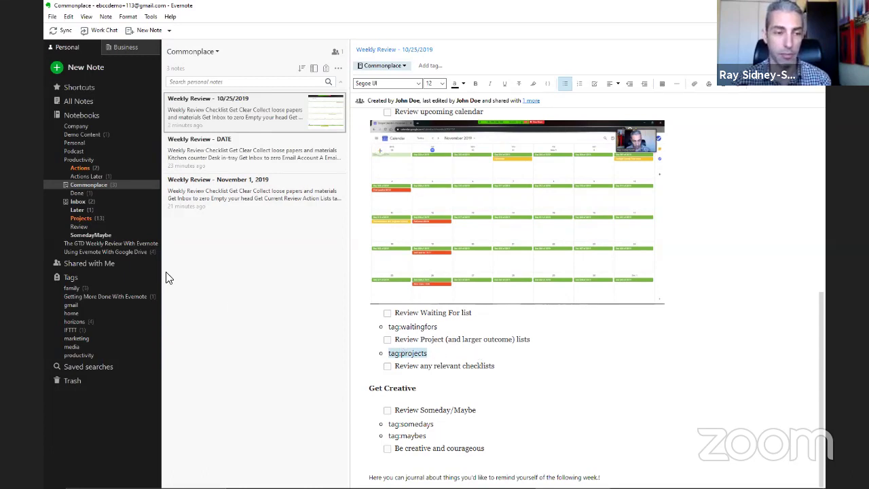
Expand the reminders of the Projects notebook and open the Weekly Review Tracker note.
click(82, 218)
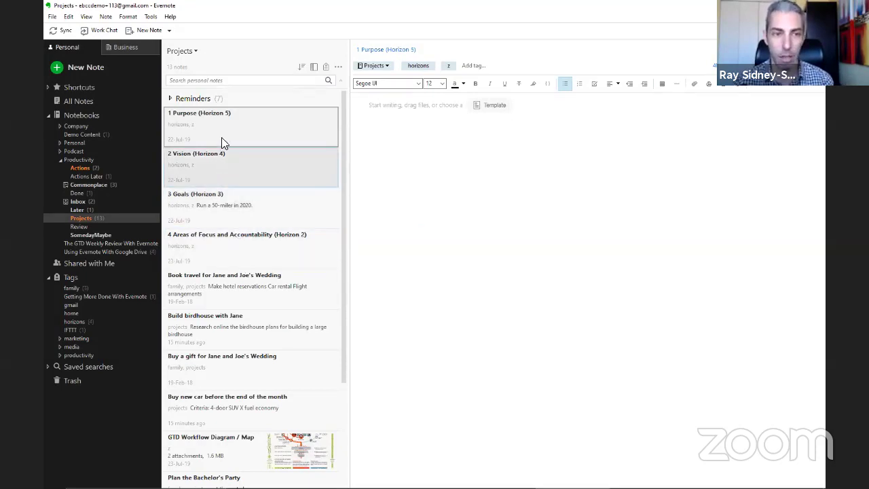
click(170, 98)
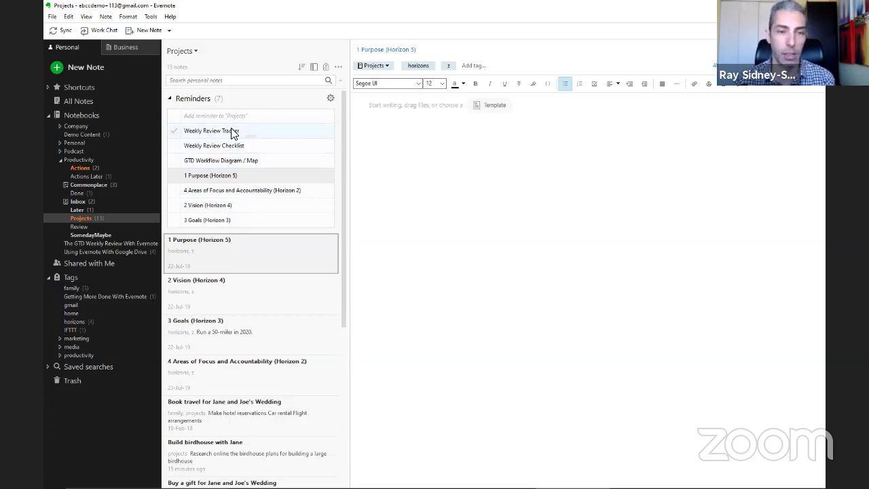
click(297, 133)
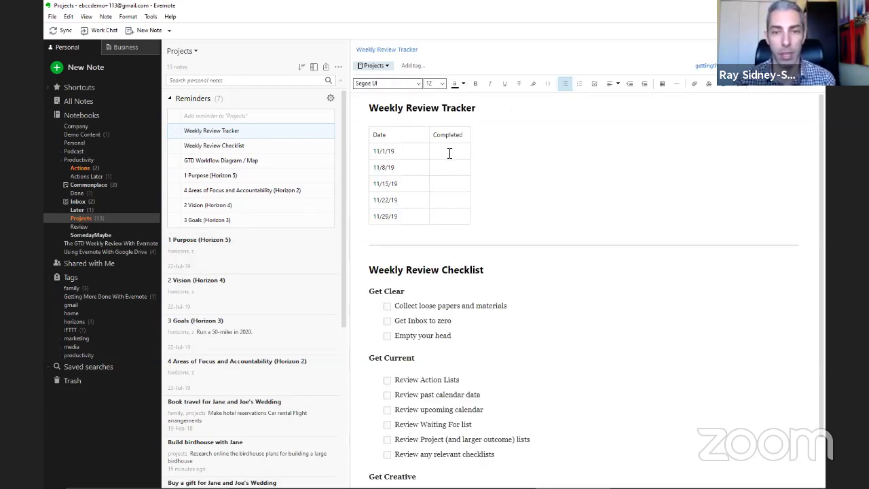
Insert a green check mark emoji in the Completed cell of the 11/1/19 row.
click(448, 152)
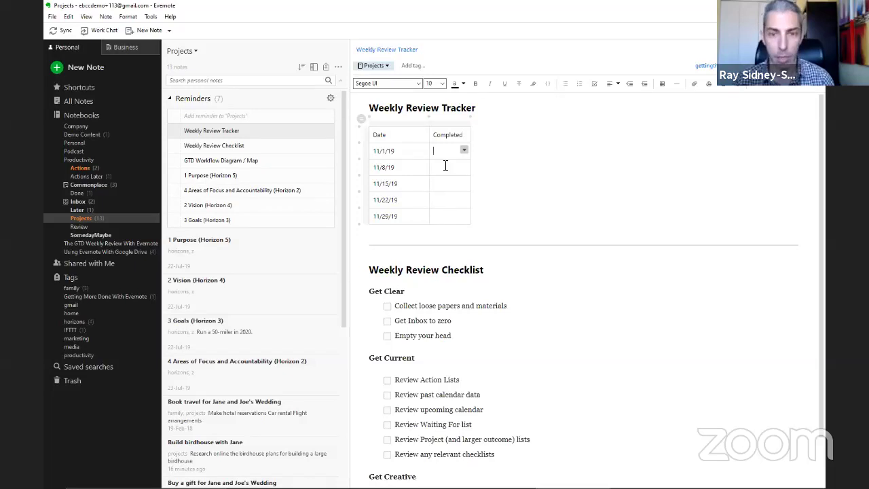
key(super+period)
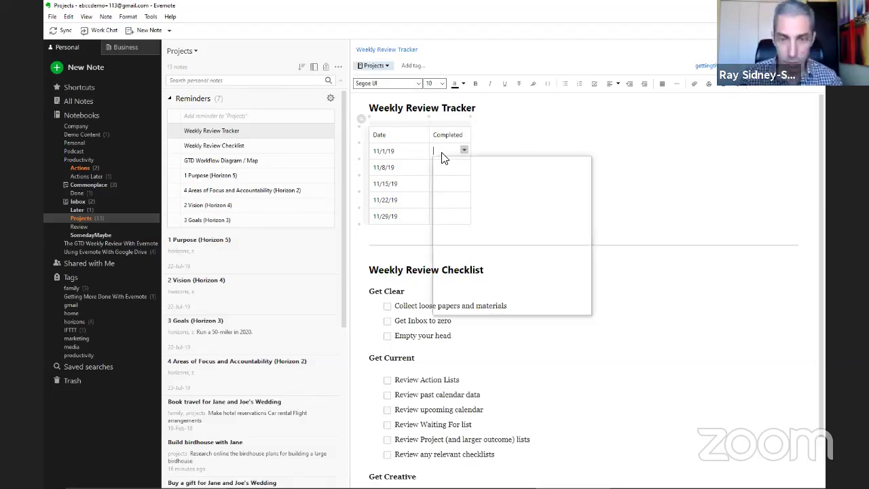
click(501, 267)
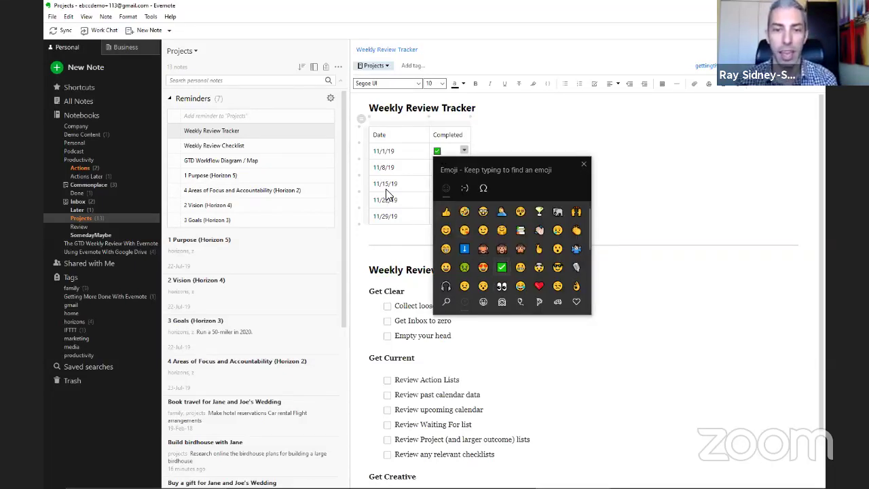
Mark the 11/8/19 row as completed with a single green check mark emoji, removing any extra ones.
click(451, 169)
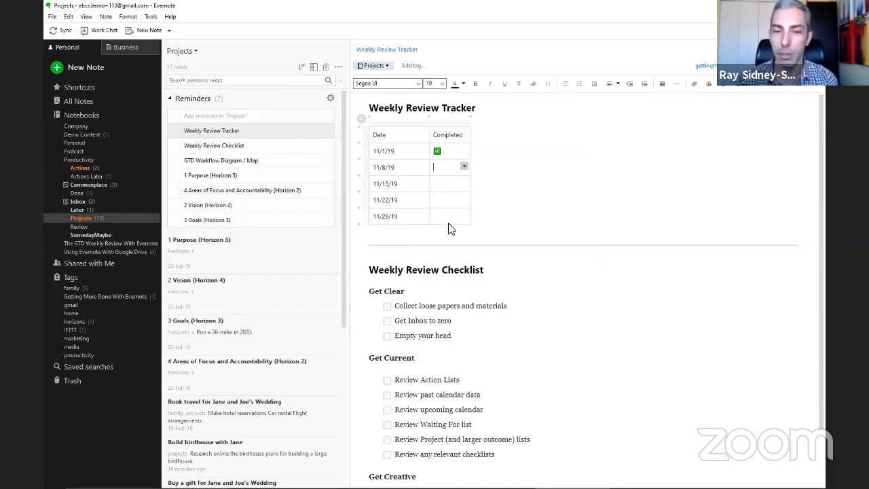
key(super+period)
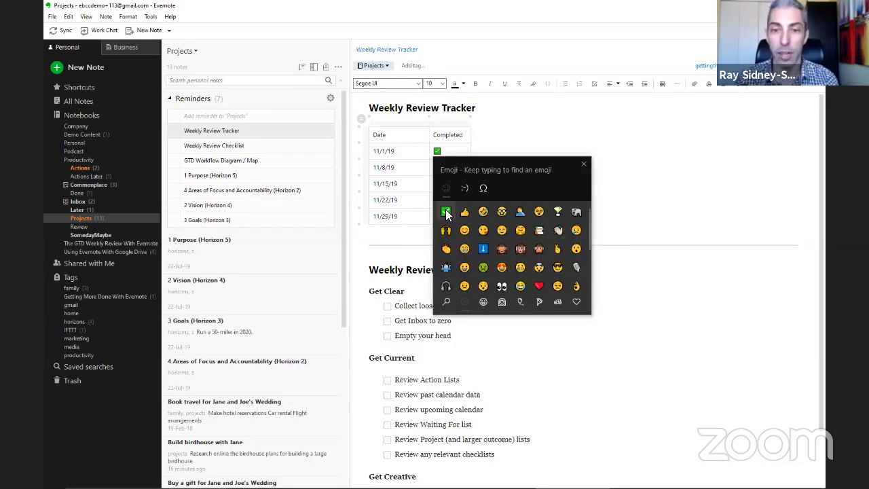
click(446, 214)
key(Escape)
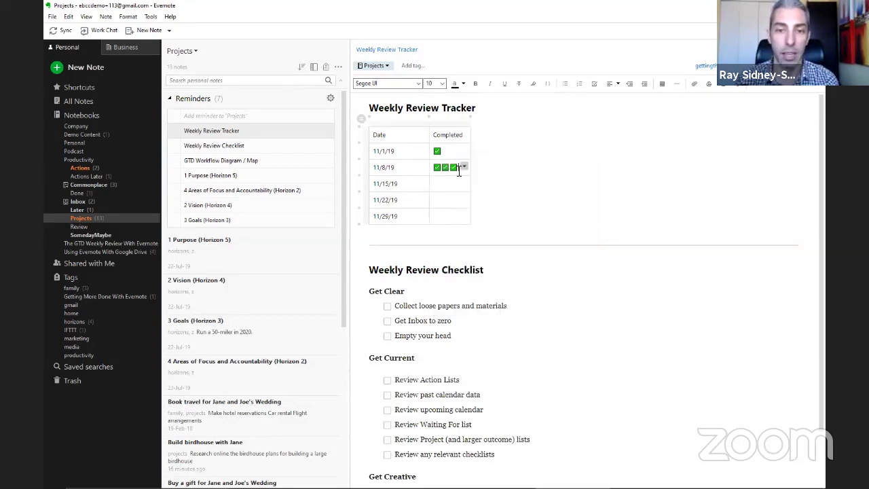
key(BackSpace)
key(BackSpace)
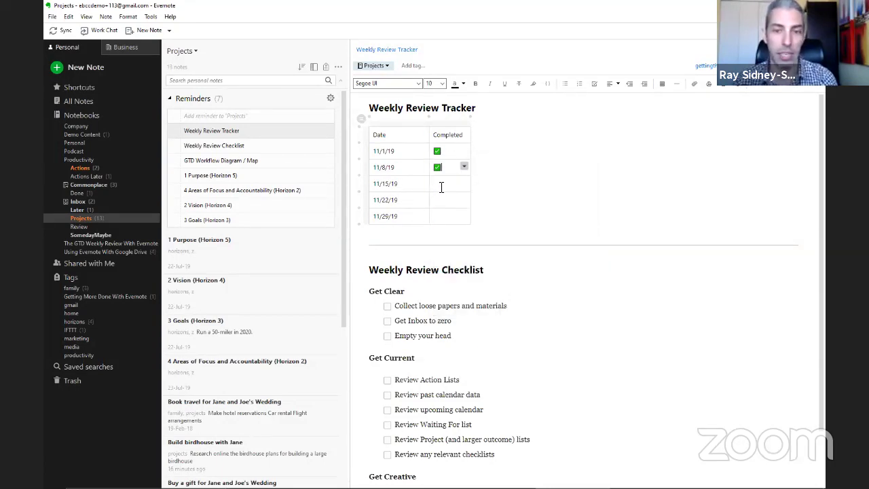
click(442, 187)
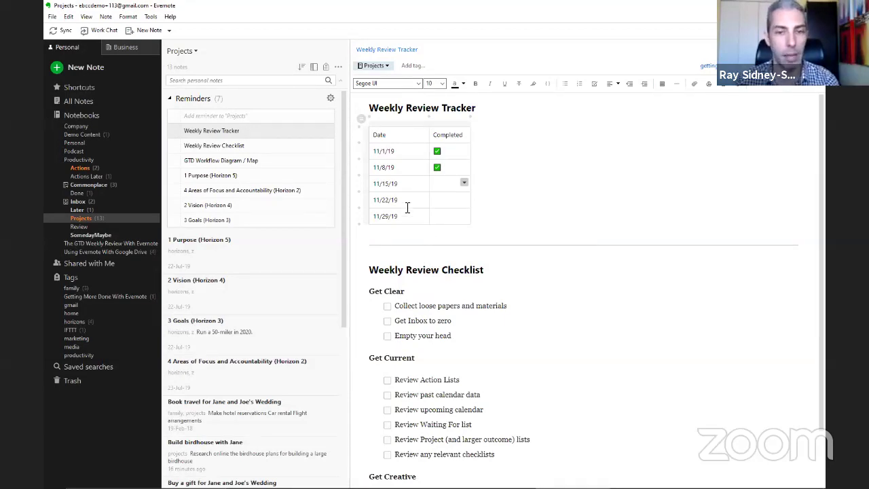
Collapse the Reminders section of the Projects notebook and look through its note list.
click(455, 241)
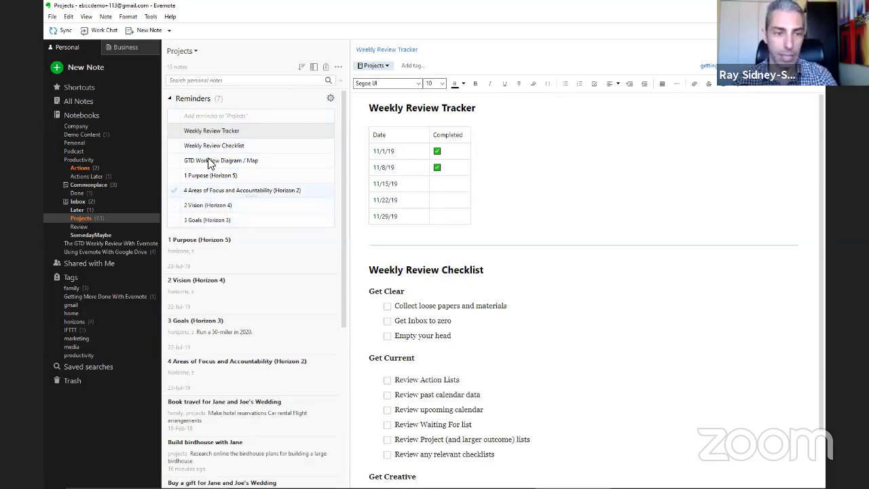
click(171, 100)
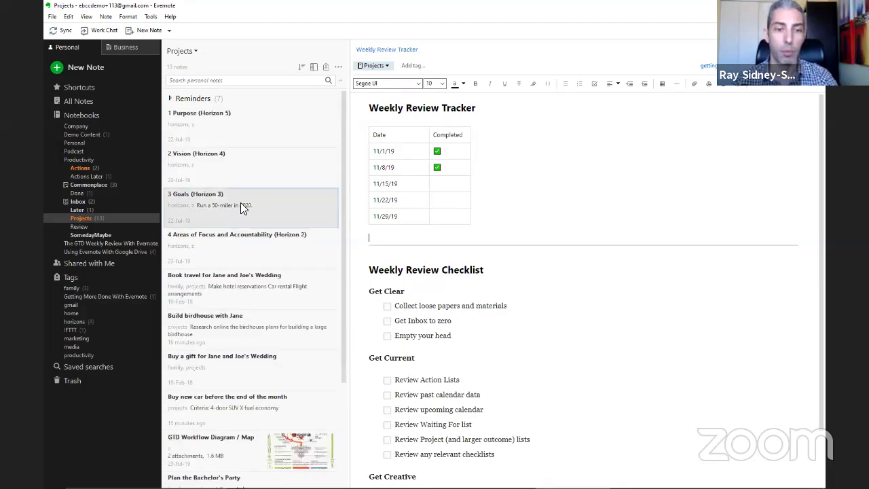
scroll(244, 207, down, 4)
scroll(248, 232, up, 4)
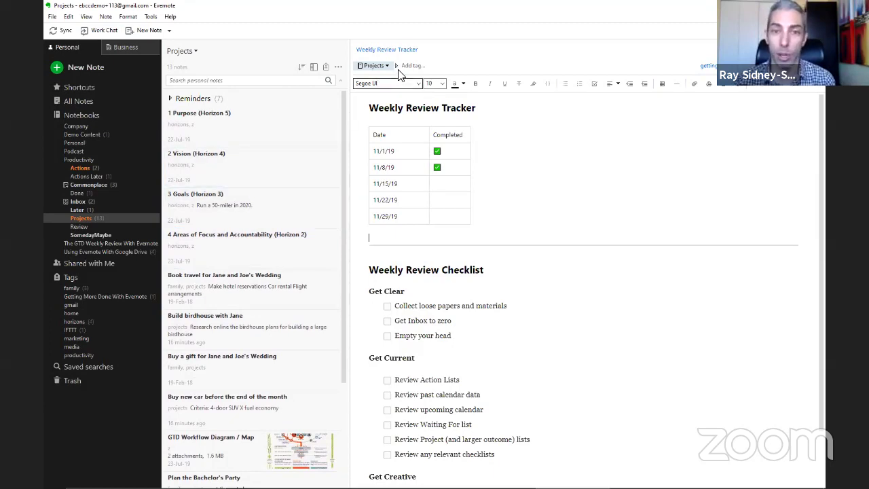
View the Vision, Purpose, Goals, and Areas of Focus and Accountability horizon notes in the Projects notebook.
click(260, 169)
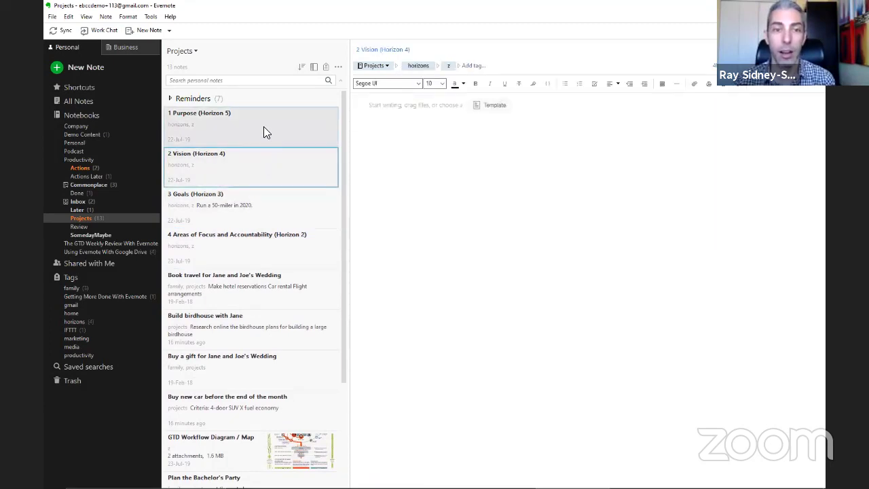
click(264, 128)
click(276, 213)
click(274, 249)
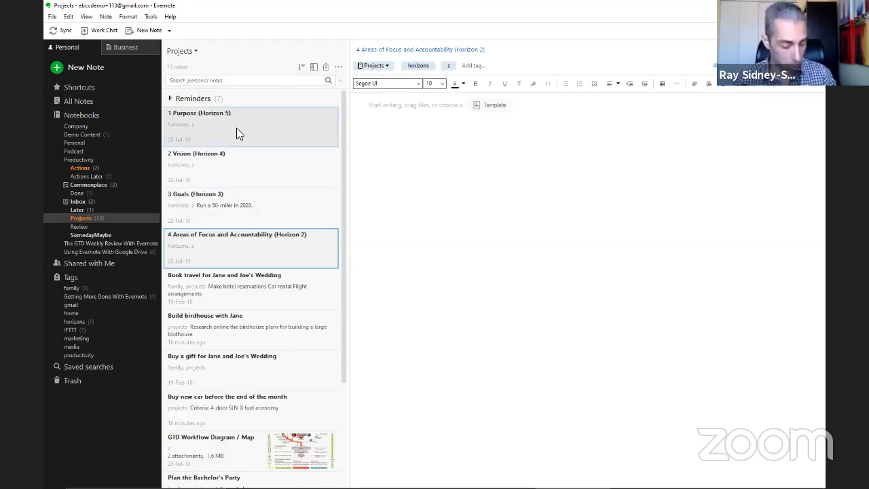
Search all notes for "tag:projects".
key(F6)
text(tag:pr)
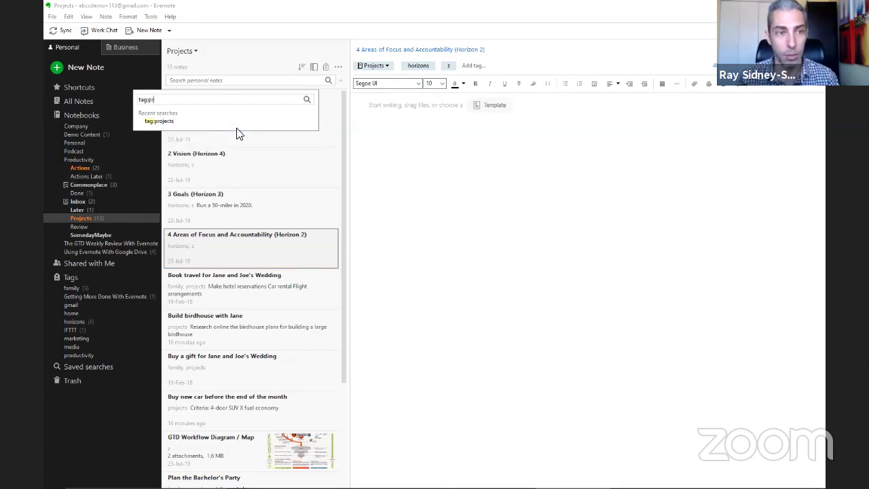
text(ojects)
key(Return)
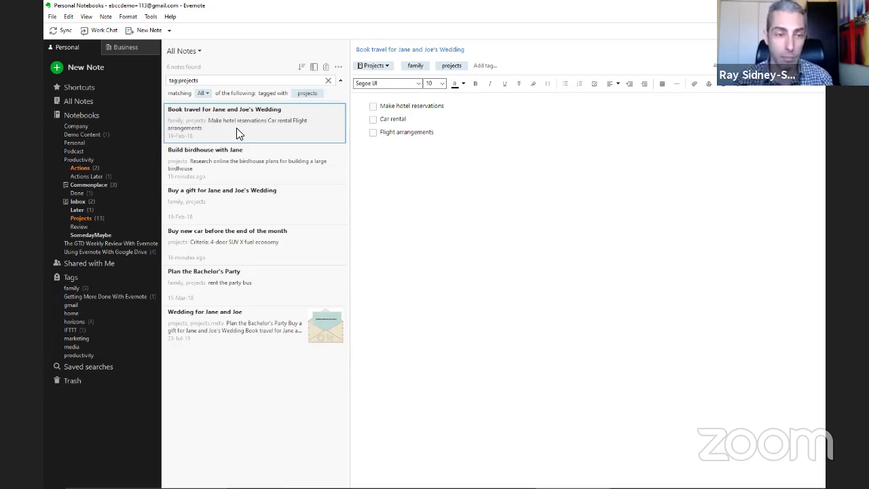
Narrow the search to tagged notes in the Projects notebook with the query "notebook:Projects tag:projects".
key(ctrl+q)
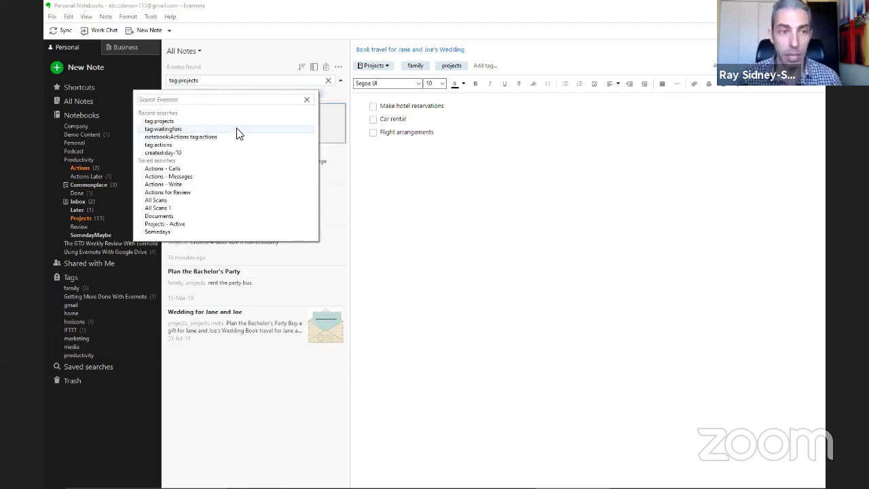
text(notebo)
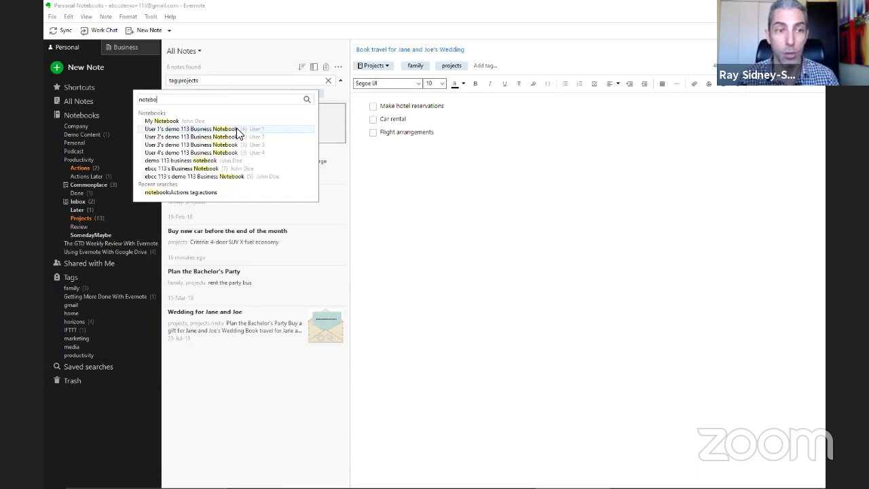
text(ok:Projects)
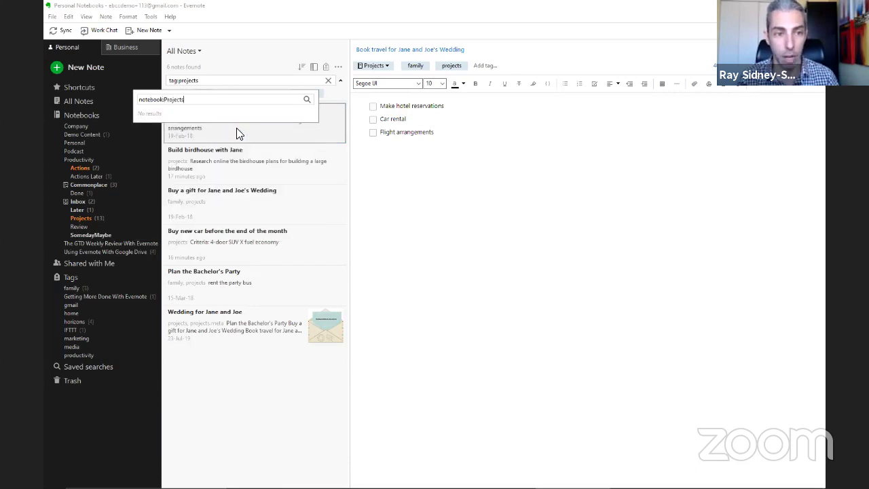
text( tag:pro)
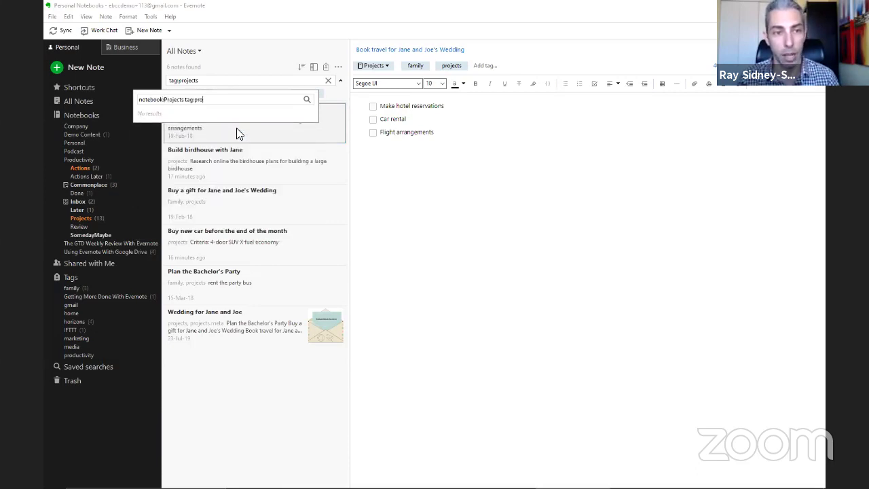
text(jects)
key(Return)
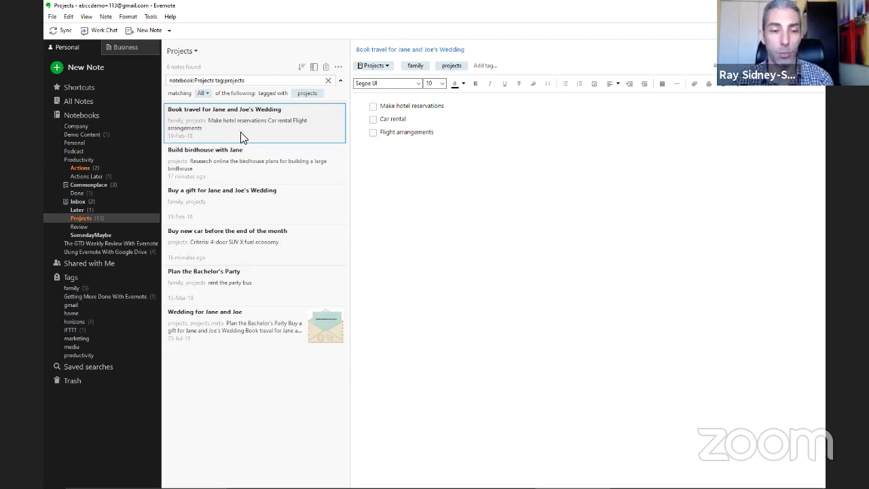
Save the current "notebook:Projects tag:projects" query as a saved search named "Projects for Review".
click(52, 17)
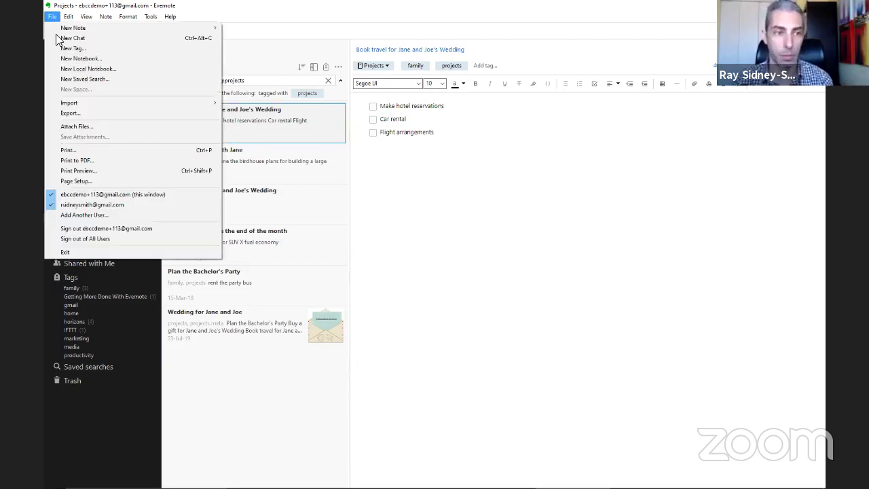
click(97, 77)
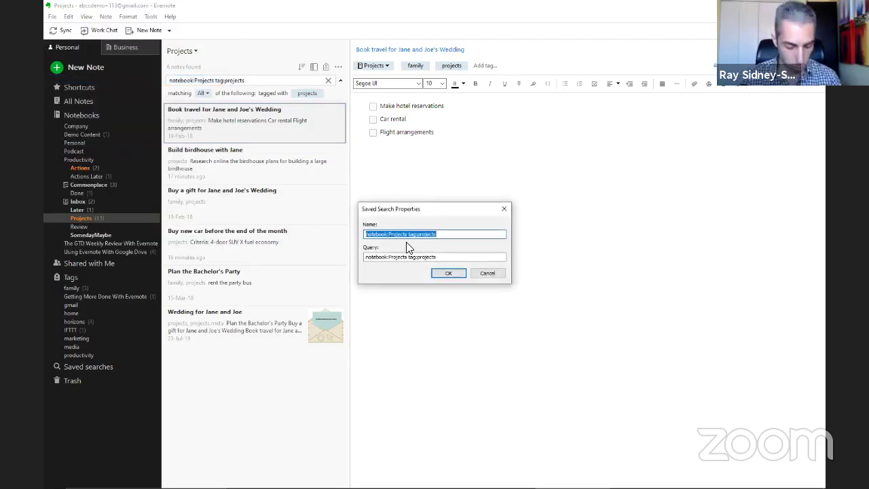
text(Projects for Review)
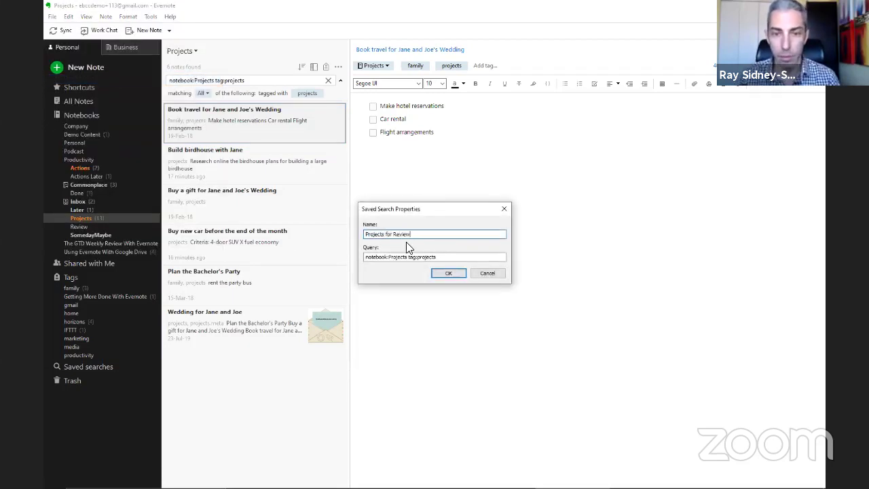
click(446, 273)
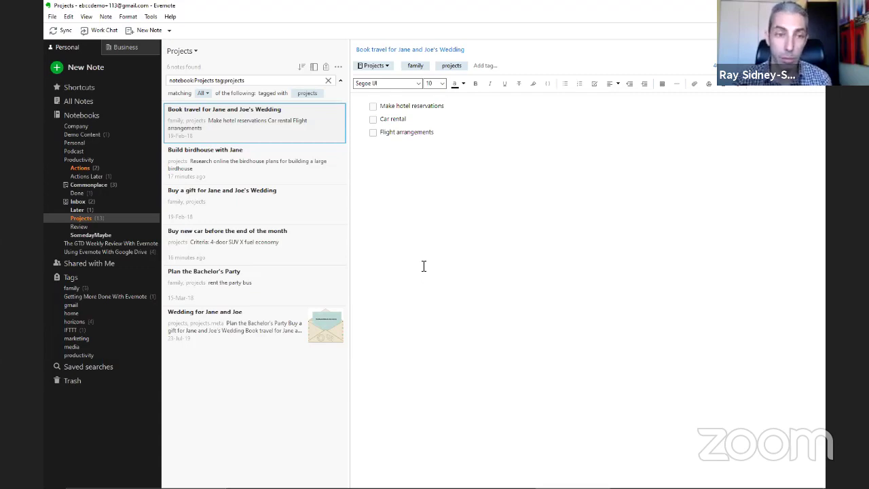
Clear the current search, look up saved searches matching "Review", and run "Projects for Review".
click(328, 81)
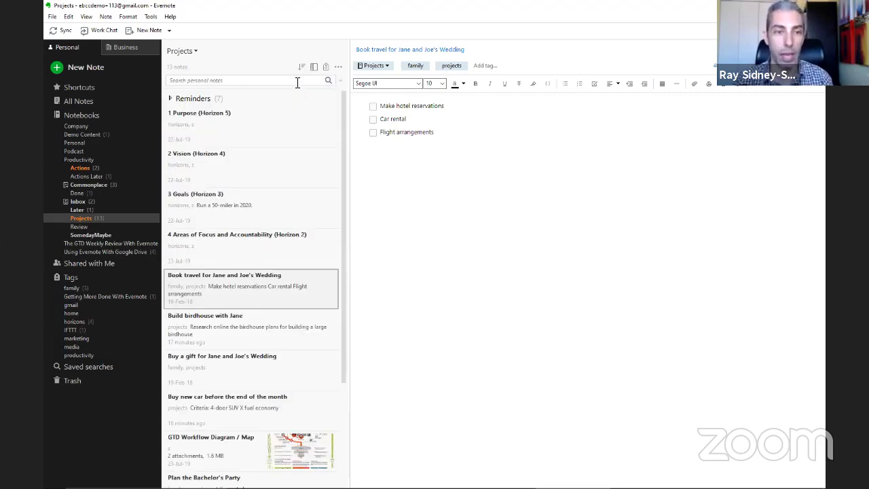
click(297, 81)
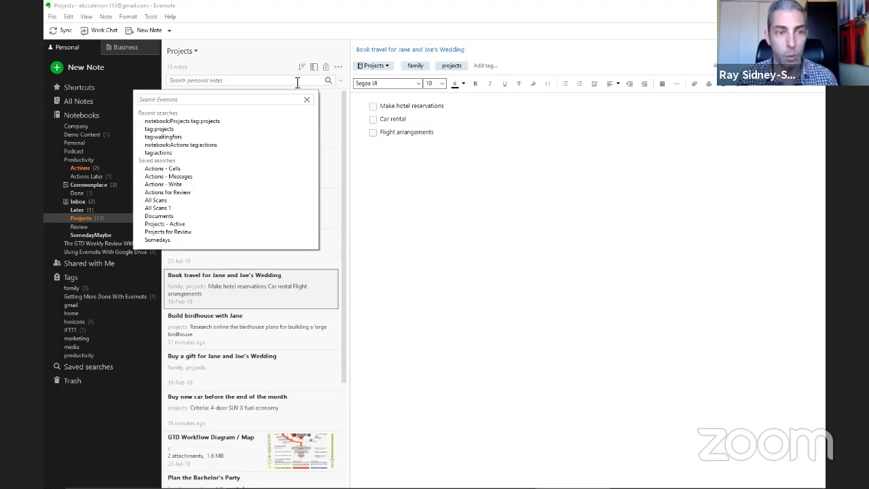
text(Projects for Review)
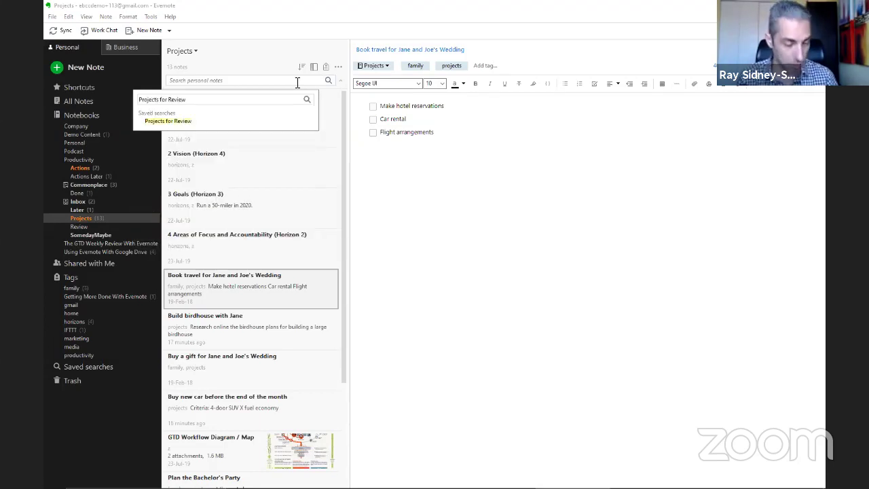
key(ctrl+a)
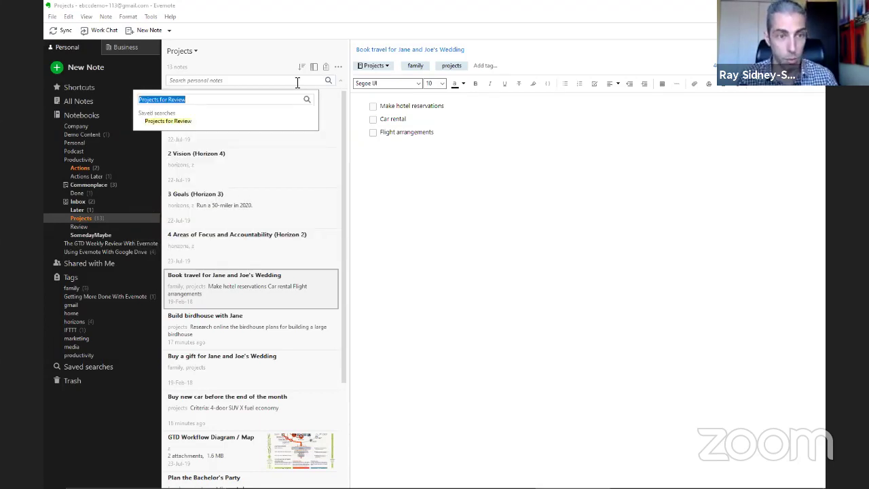
text(Review)
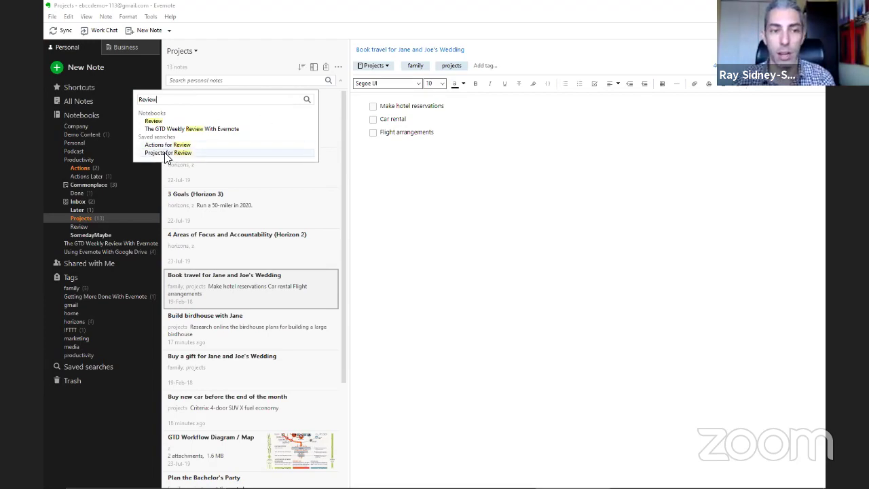
mouse_move(165, 156)
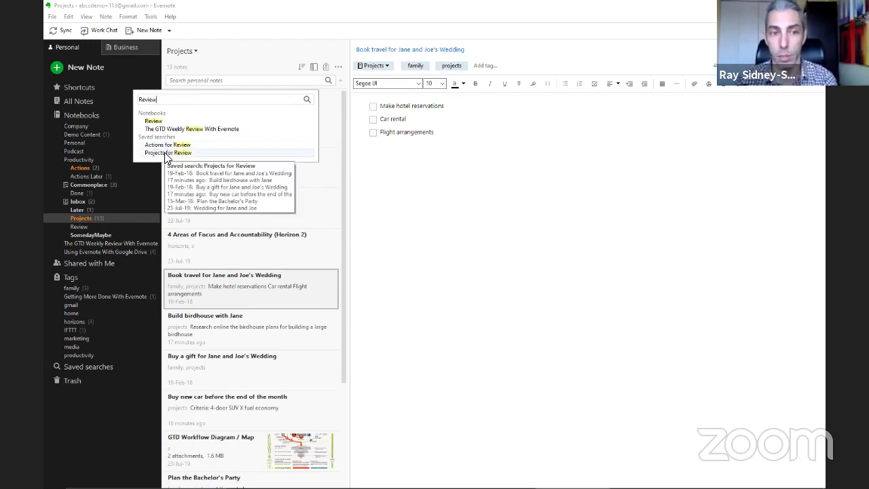
click(166, 156)
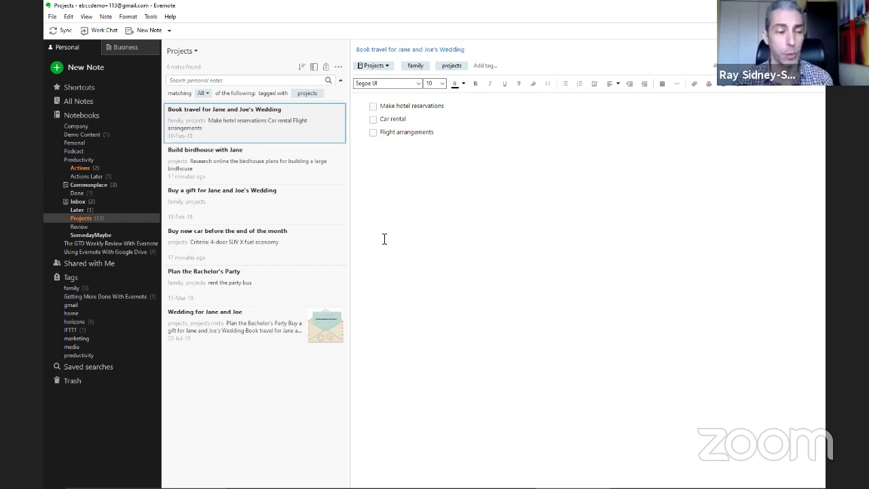
Return to the 10/25/2019 weekly review note in Commonplace and look over the relevant-checklists and Someday/Maybe items, including their search tags.
click(81, 185)
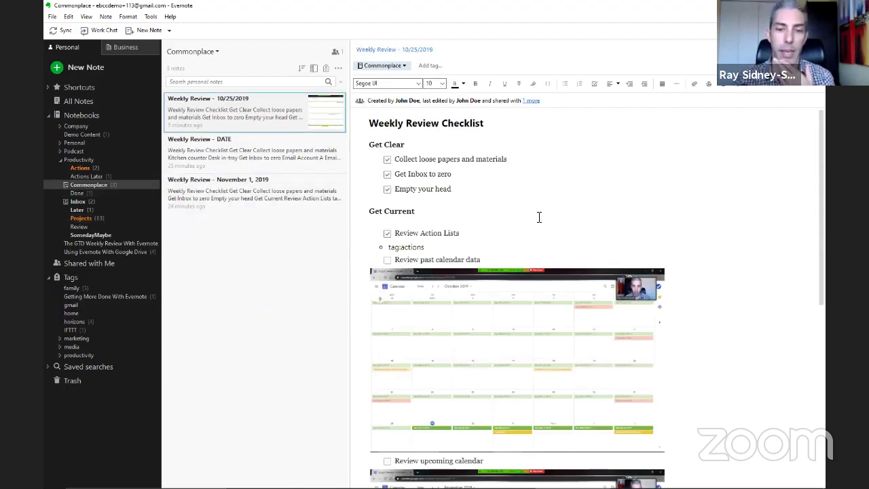
scroll(539, 221, down, 5)
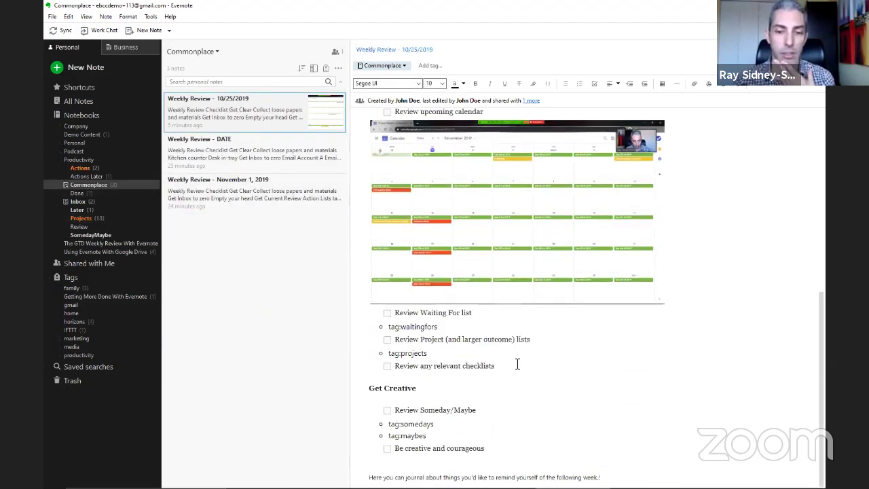
click(516, 365)
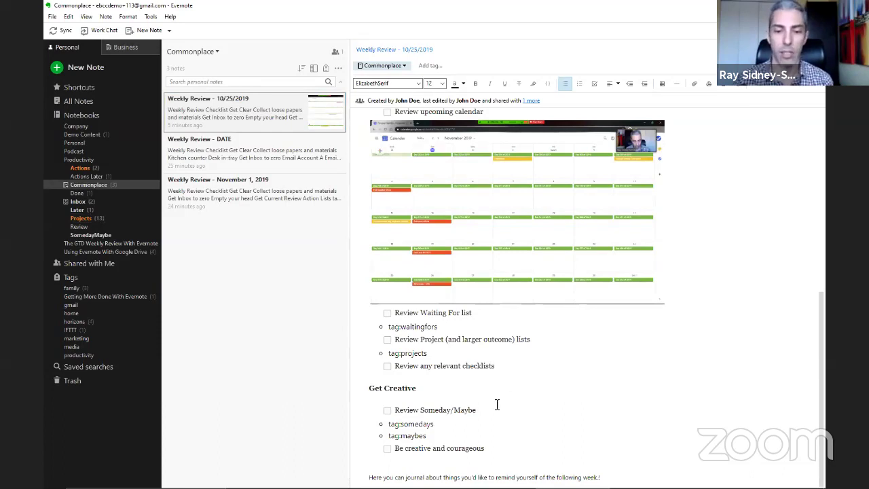
click(446, 424)
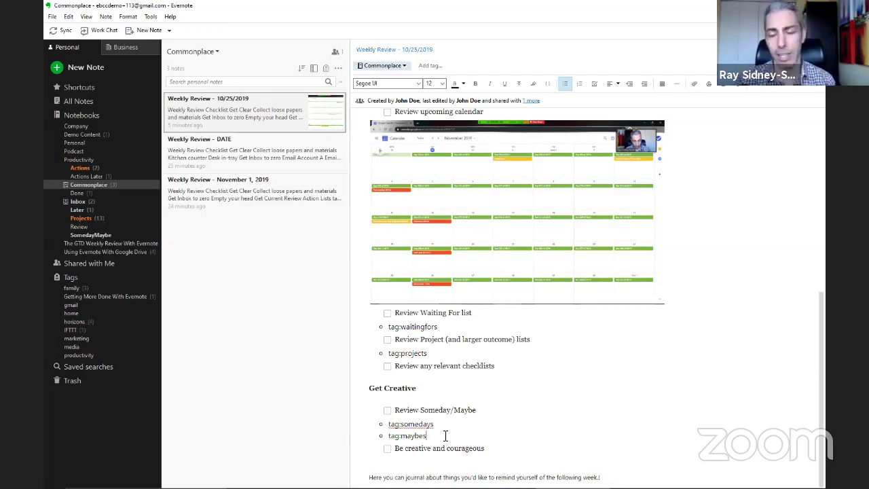
key(Down)
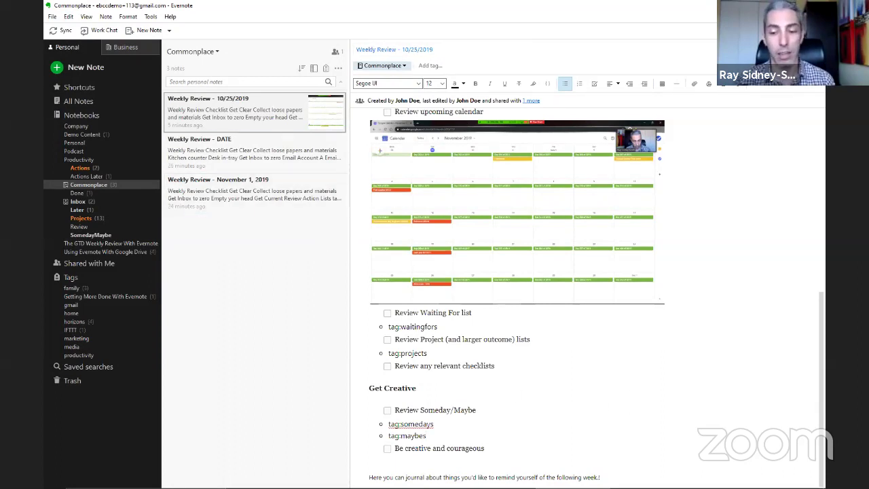
End the journaling prompt below Get Creative with an exclamation mark and add the line "Notes to your future self" beneath it.
click(601, 477)
text(!)
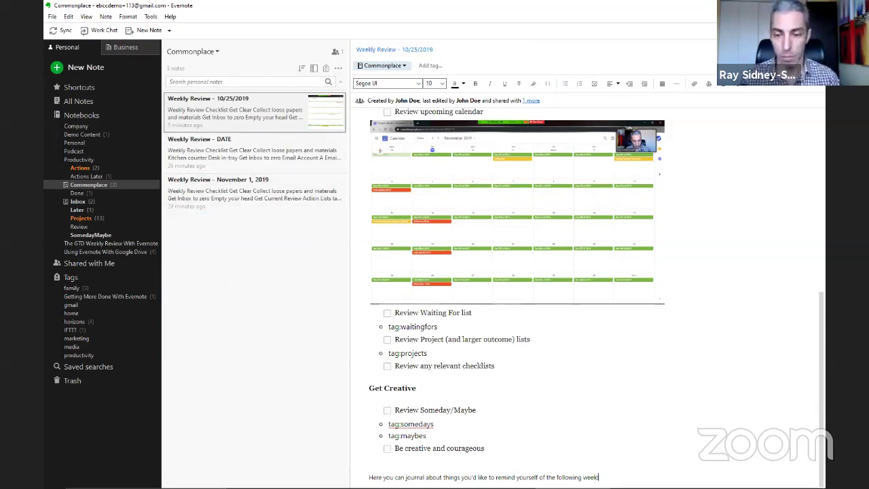
key(Return)
text(Notes to)
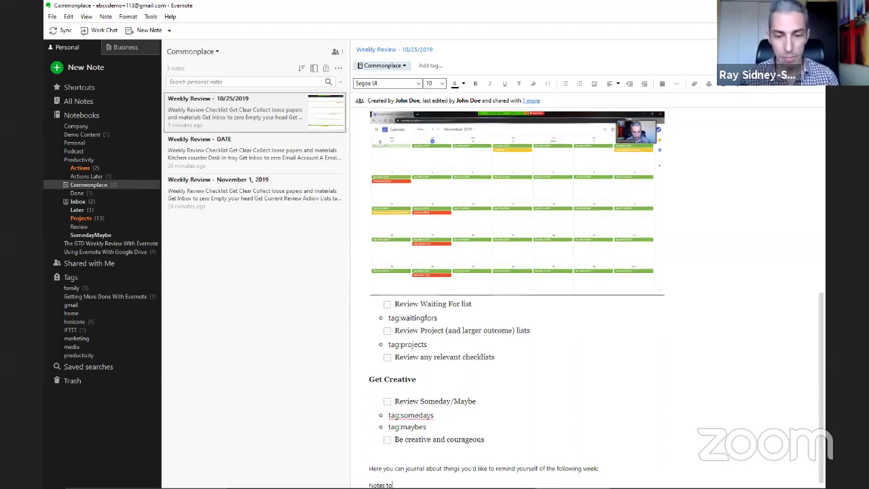
text( your future self)
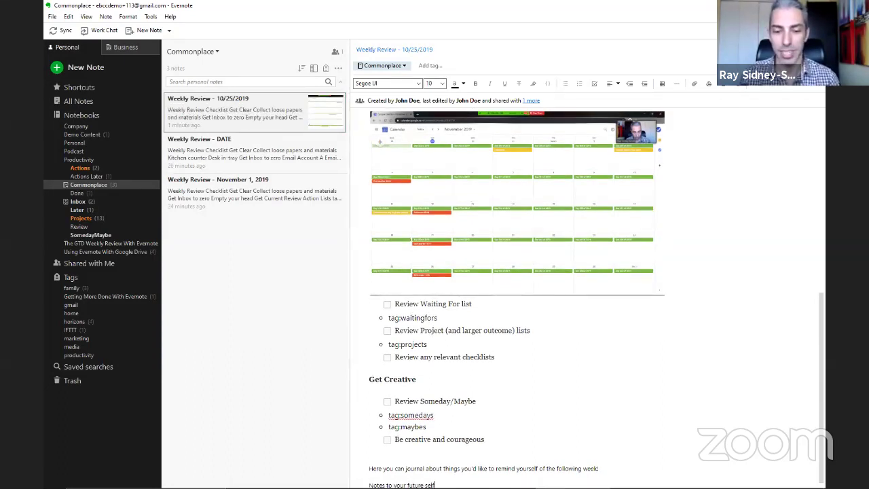
Return to the 10/25/2019 review note after a look at the Inbox, and end "Notes to your future self" with an exclamation mark and blank lines.
click(78, 202)
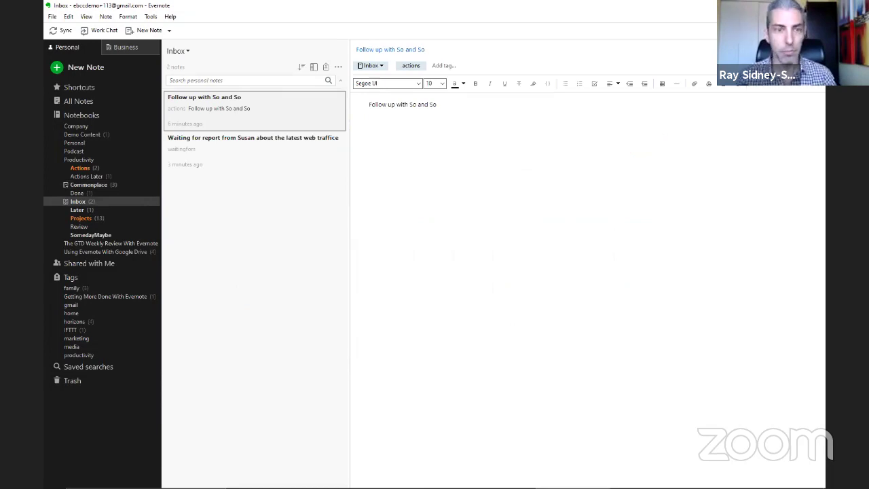
click(88, 185)
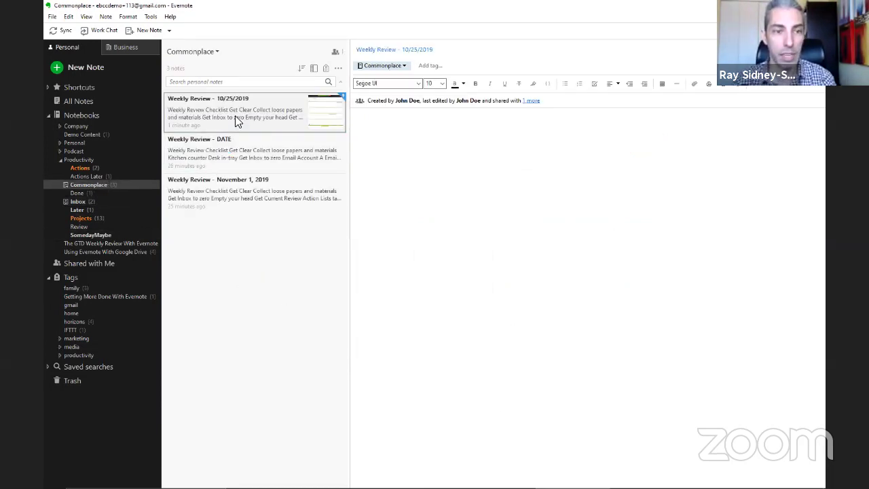
scroll(547, 394, down, 5)
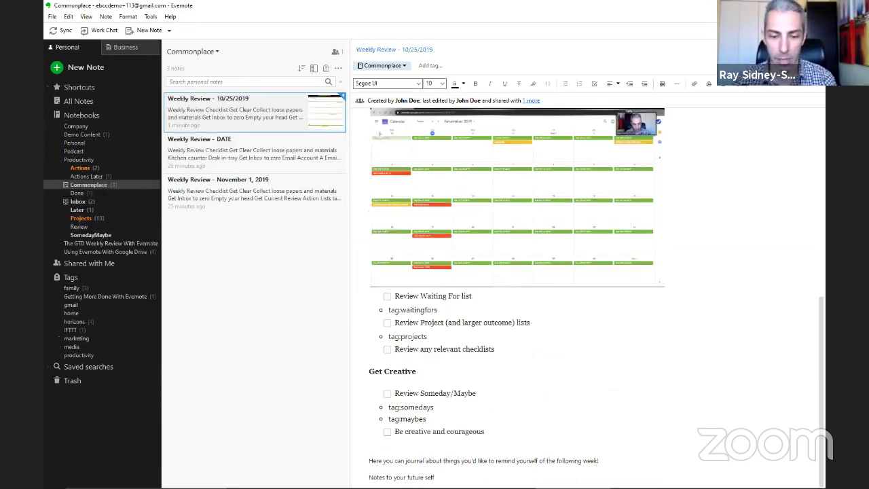
text(!)
key(Return)
key(Return)
key(Return)
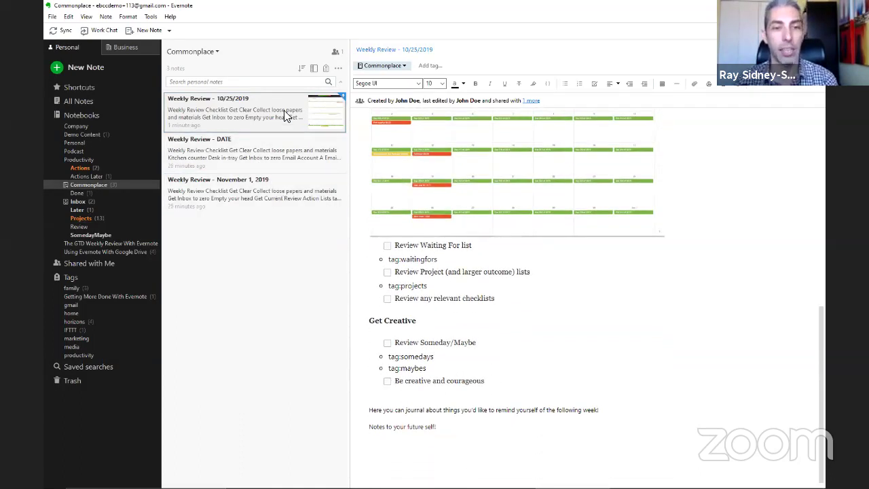
Move the "Weekly Review - DATE" note from Commonplace to the Done notebook, accepting the sharing change, and open Done.
click(260, 189)
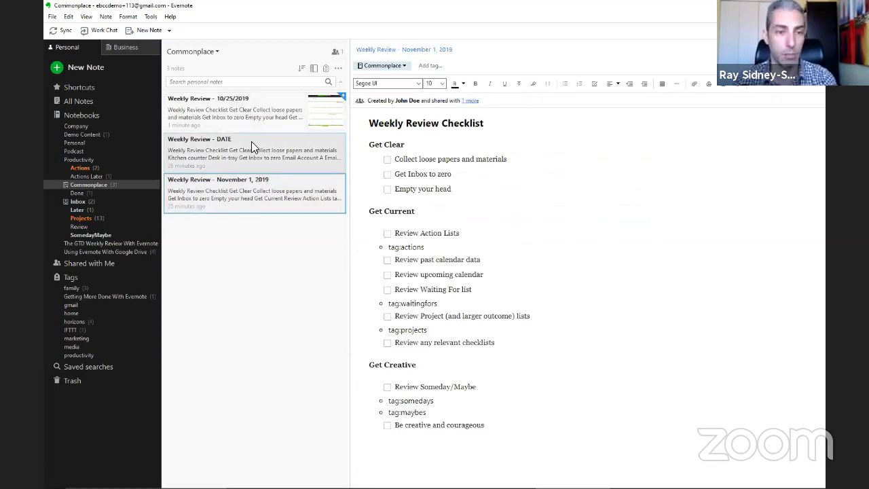
drag(252, 148, 80, 194)
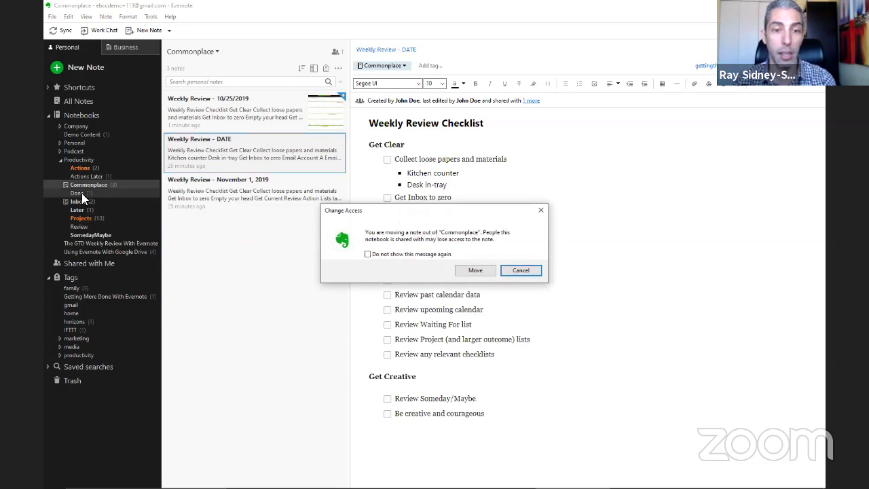
click(476, 271)
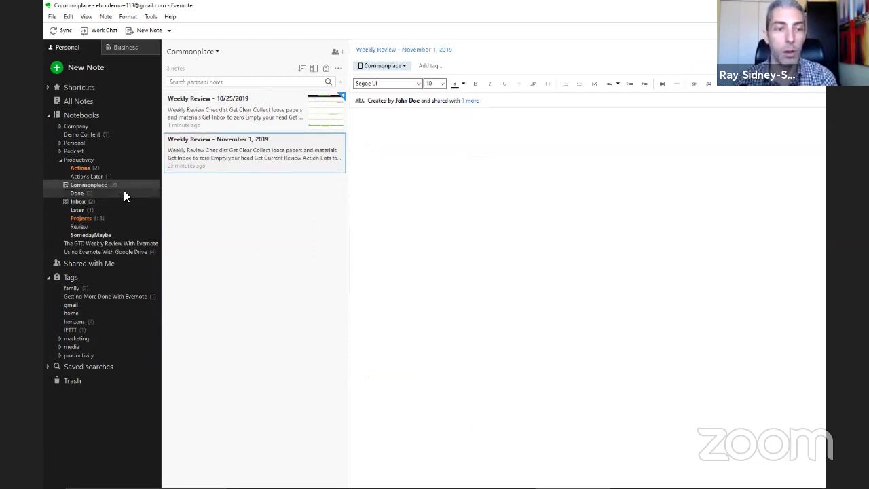
click(76, 193)
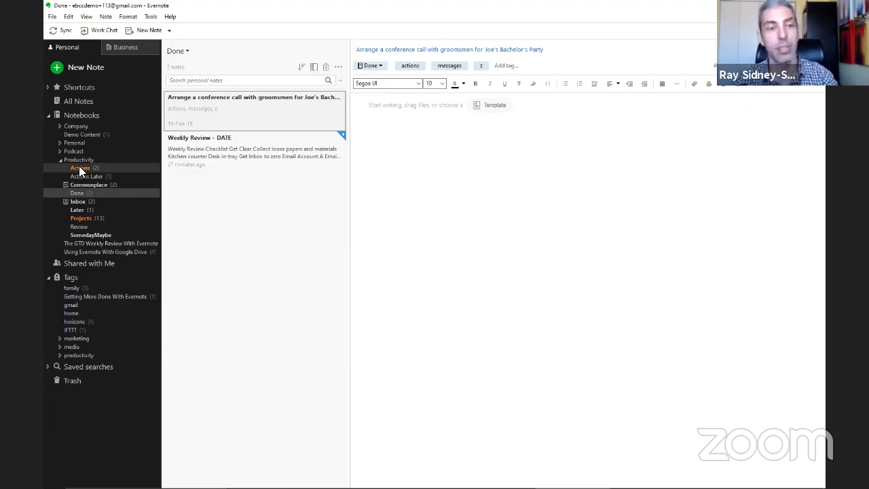
Delete the "Follow up with So and So" and "Waiting for report" notes from the Inbox notebook.
click(78, 201)
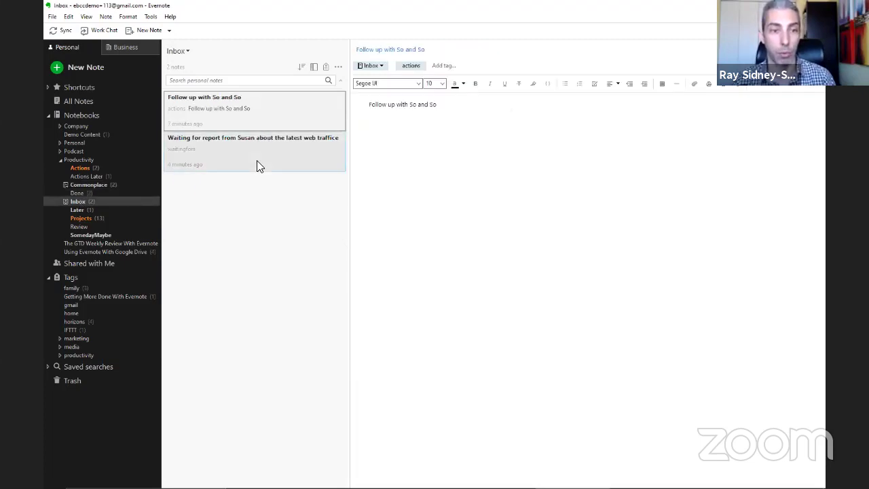
click(257, 160)
click(264, 114)
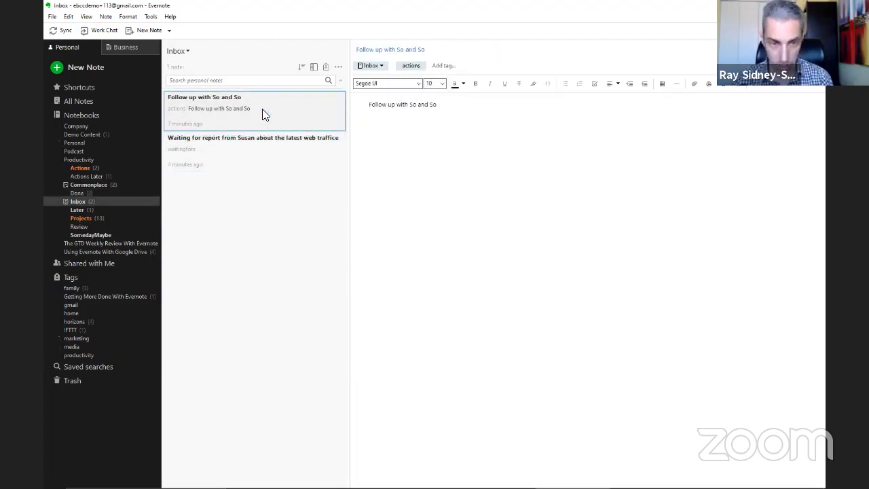
key(Delete)
key(Delete)
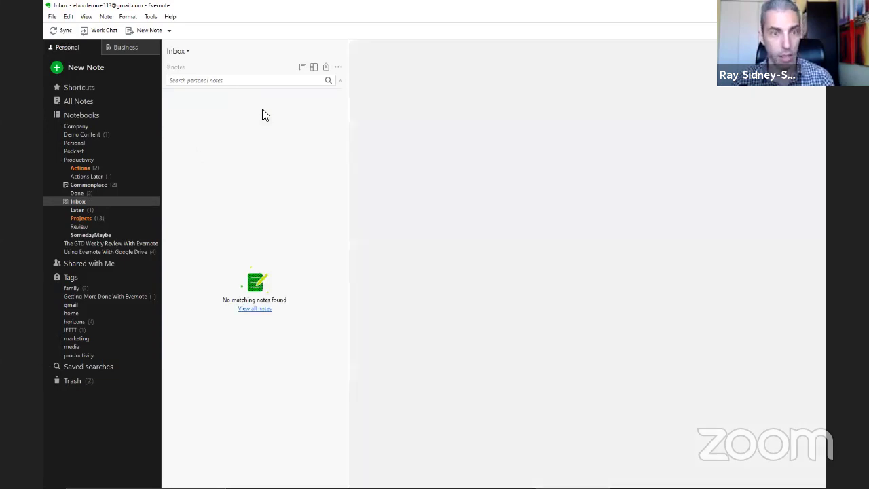
Look over the Actions and Done notebooks and return to the 10/25/2019 weekly review note in Commonplace.
click(83, 168)
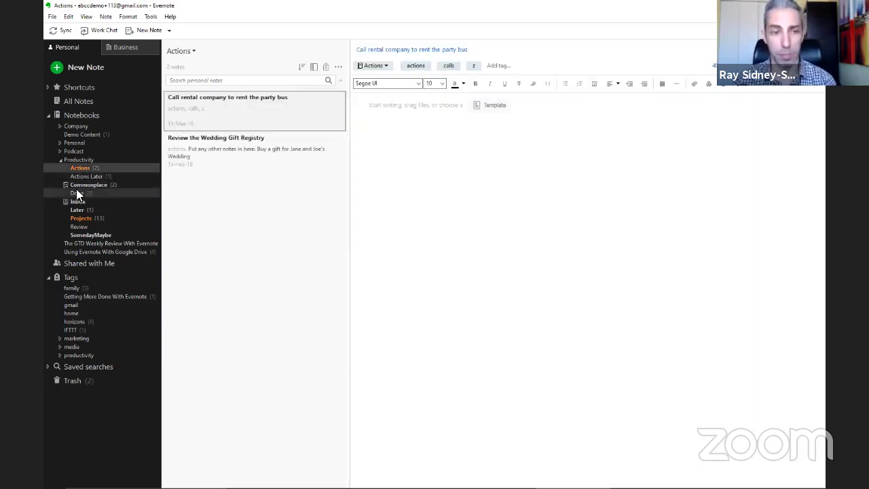
click(76, 193)
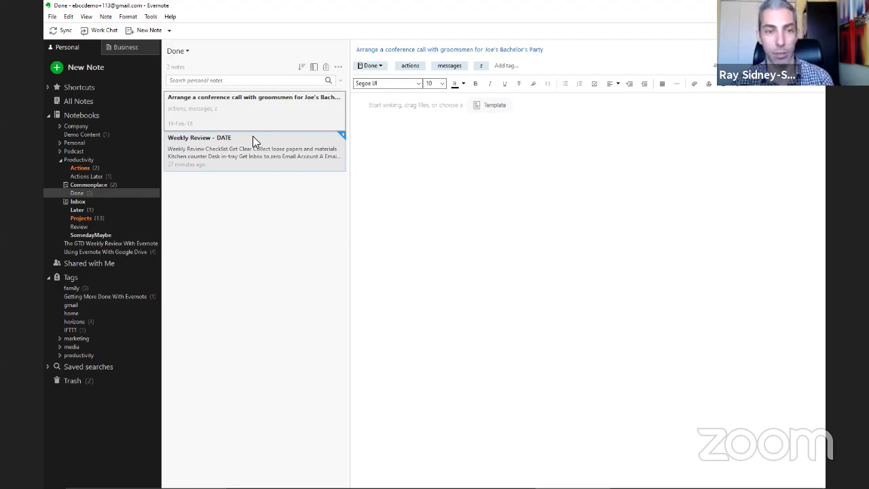
click(93, 183)
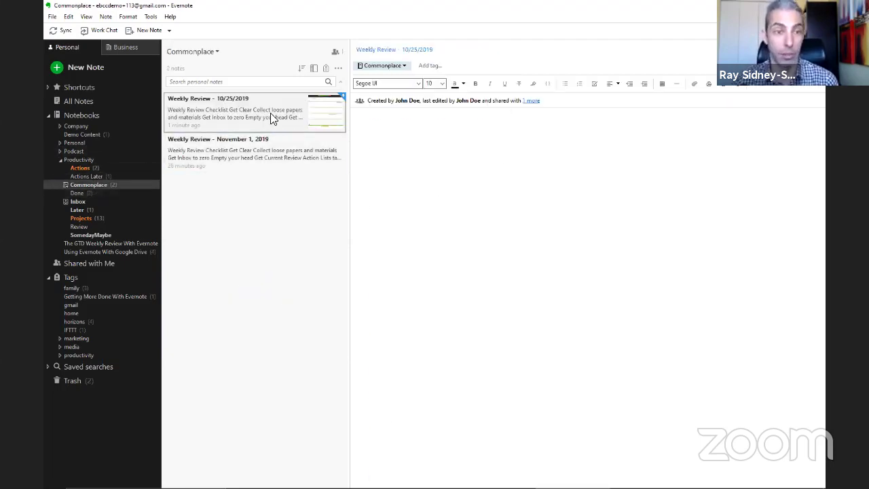
click(475, 252)
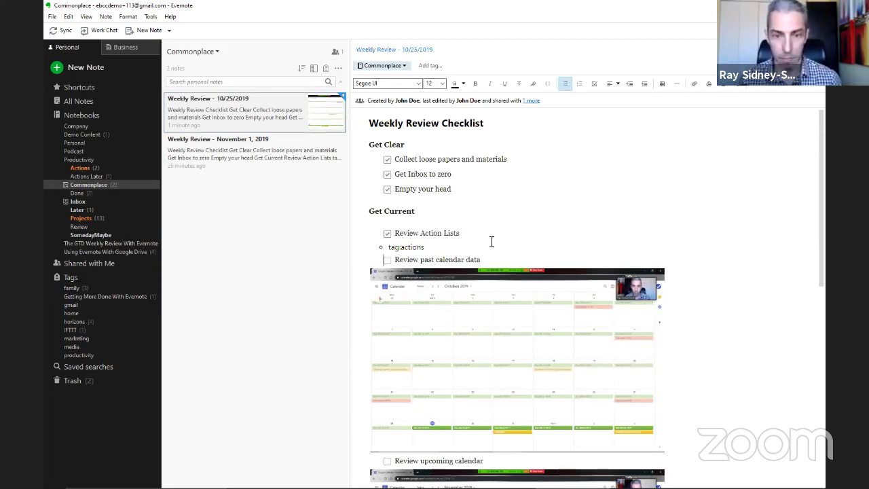
key(Return)
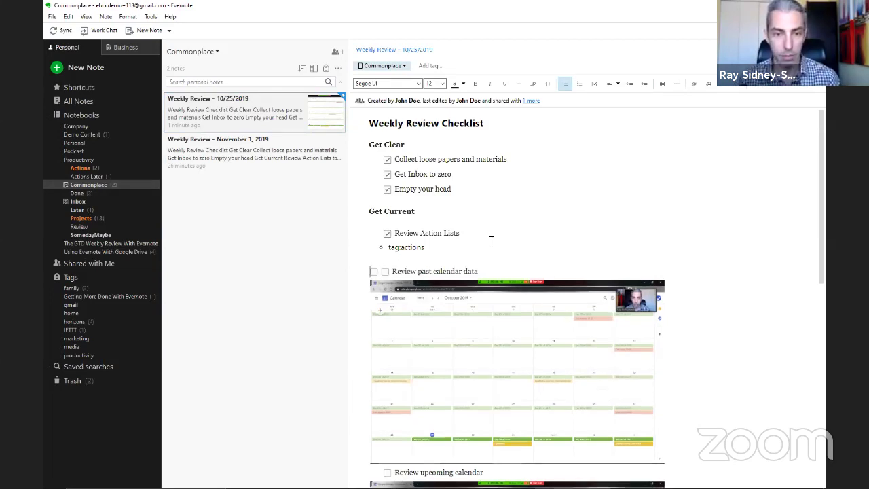
key(BackSpace)
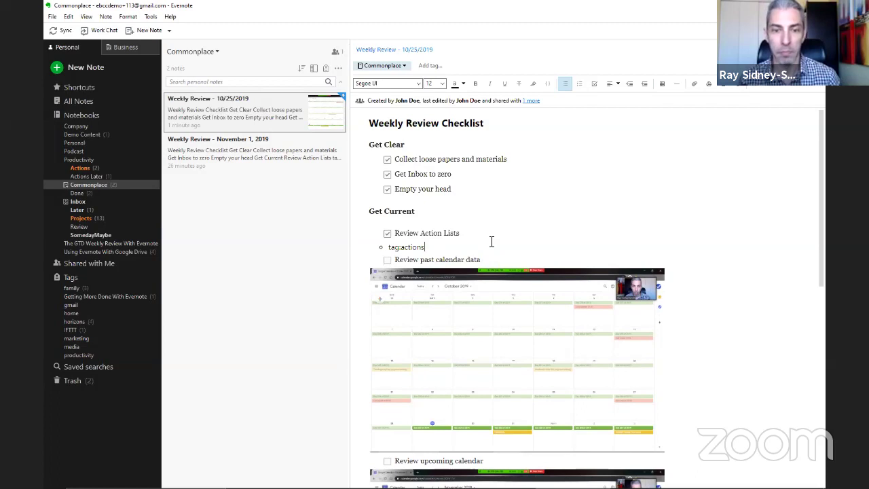
key(Return)
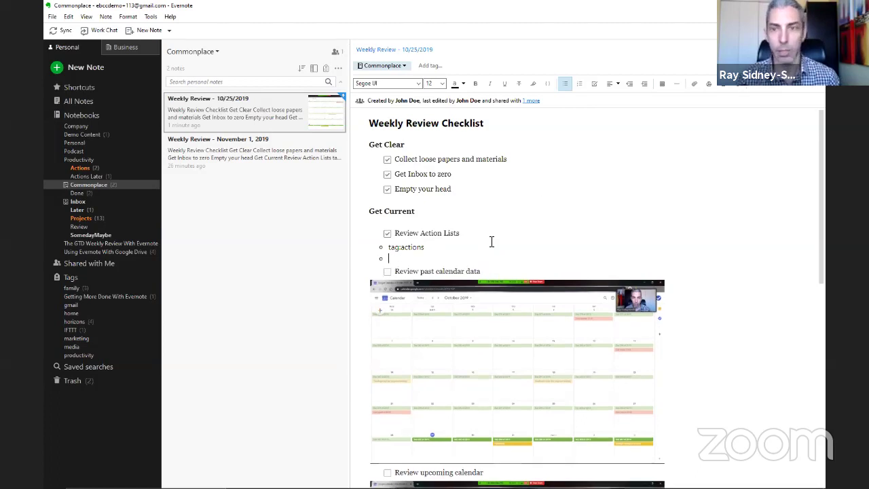
click(594, 83)
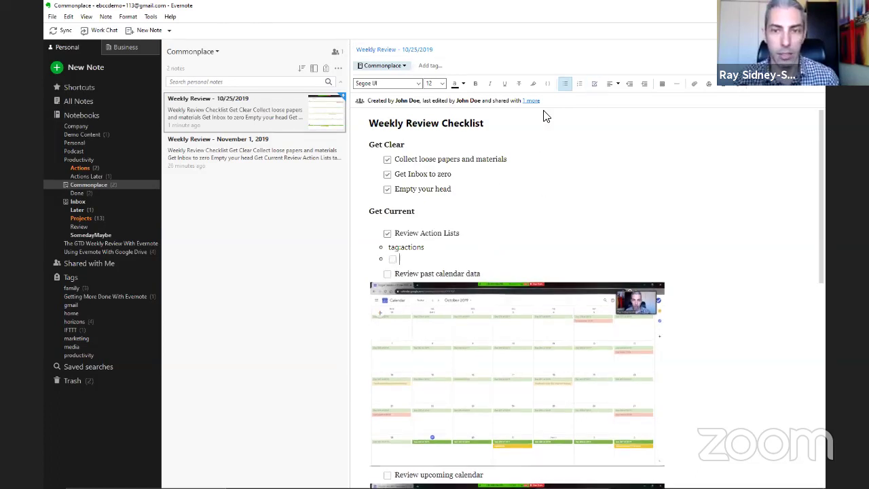
click(565, 85)
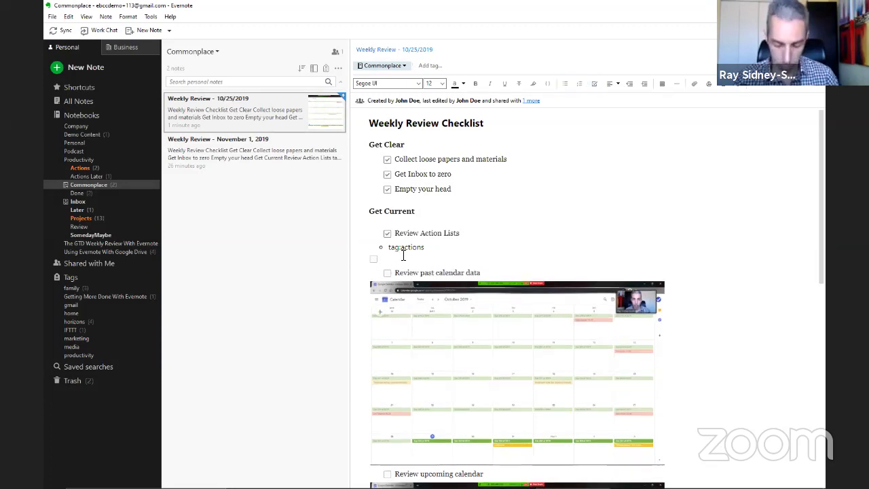
key(BackSpace)
key(BackSpace)
key(BackSpace)
key(BackSpace)
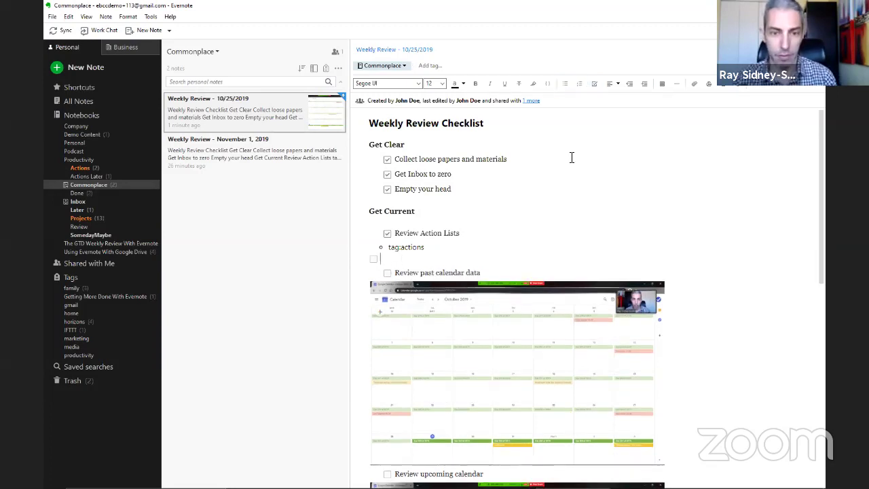
click(644, 83)
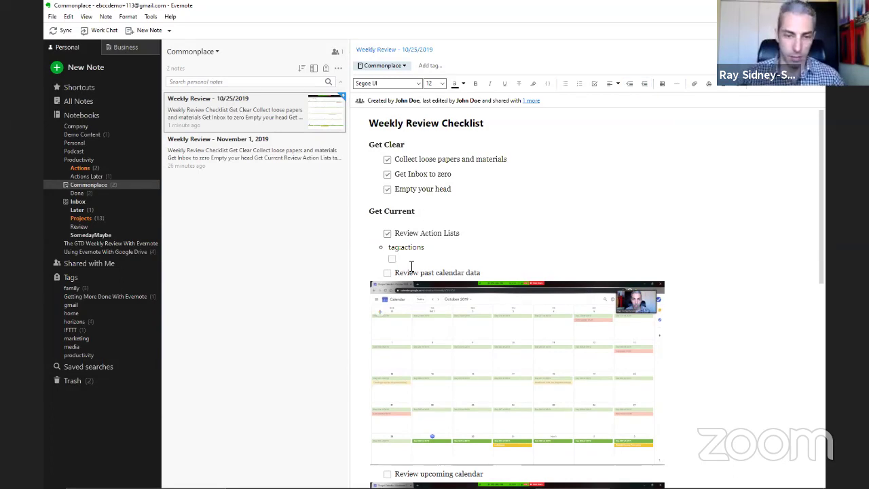
key(BackSpace)
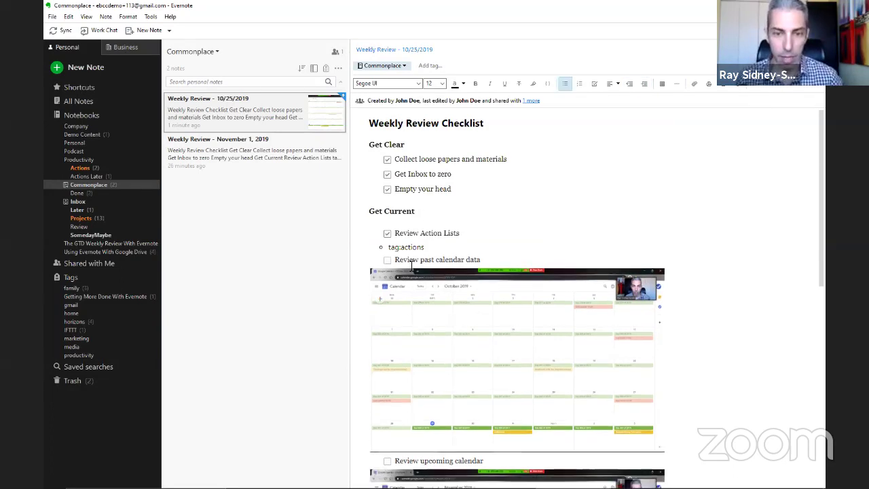
Add an indented checkbox item "Review Done items" under tag:actions in the Get Current section.
key(Return)
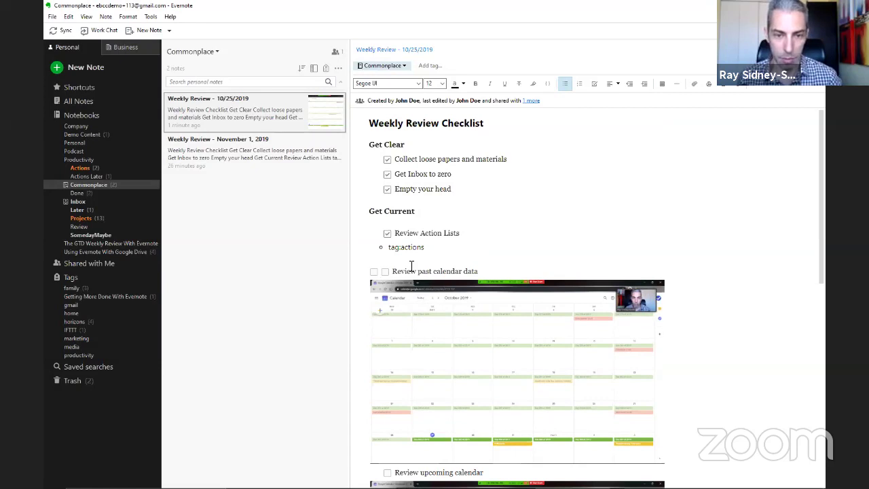
key(BackSpace)
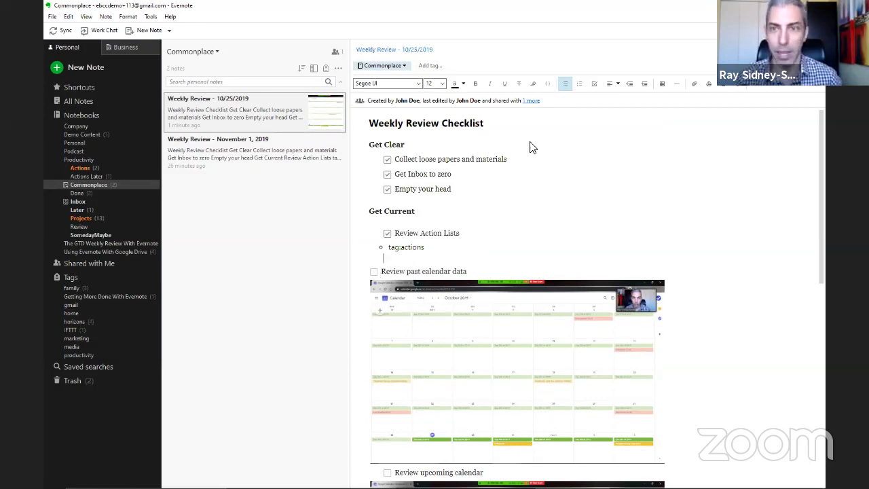
click(595, 83)
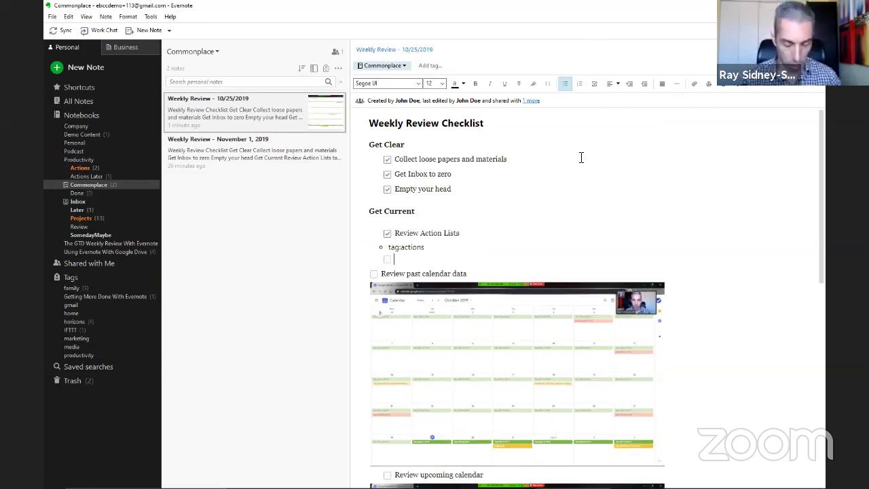
text(review a)
key(BackSpace)
key(BackSpace)
key(BackSpace)
key(BackSpace)
key(BackSpace)
key(BackSpace)
key(BackSpace)
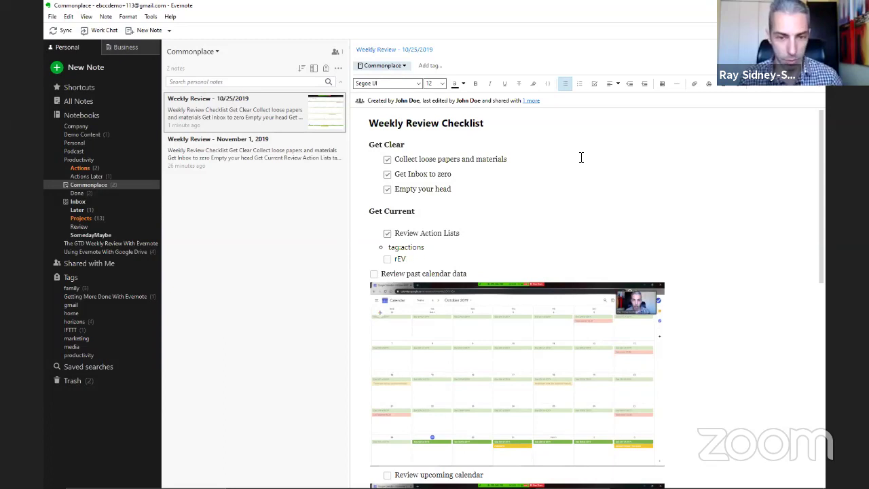
key(BackSpace)
text(Revie)
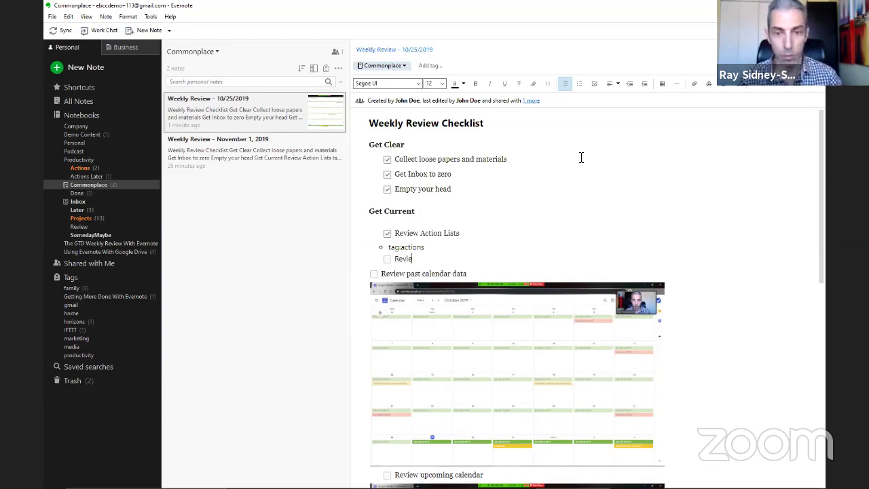
text(w Done)
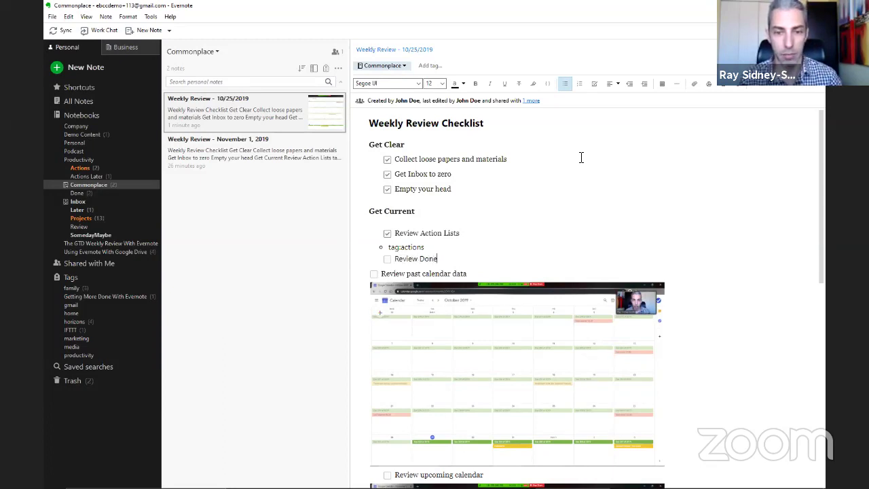
text( items)
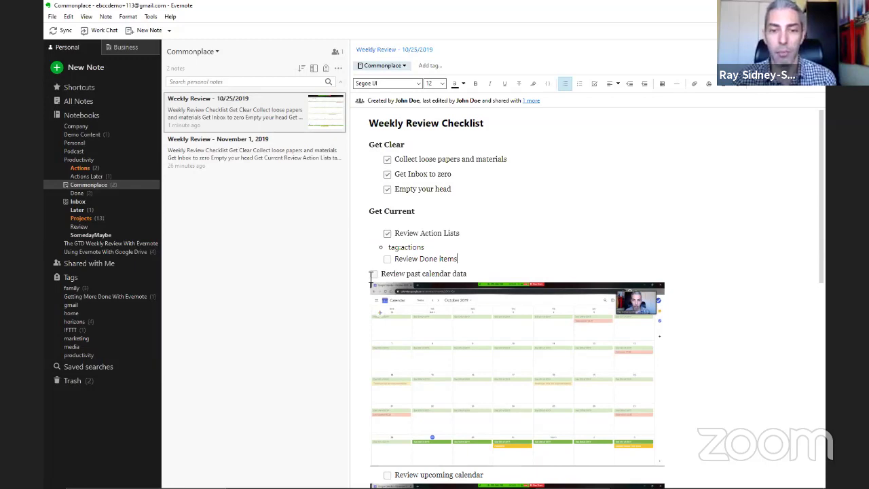
Try to indent the "Review past calendar data" item to match the other checklist items.
click(644, 84)
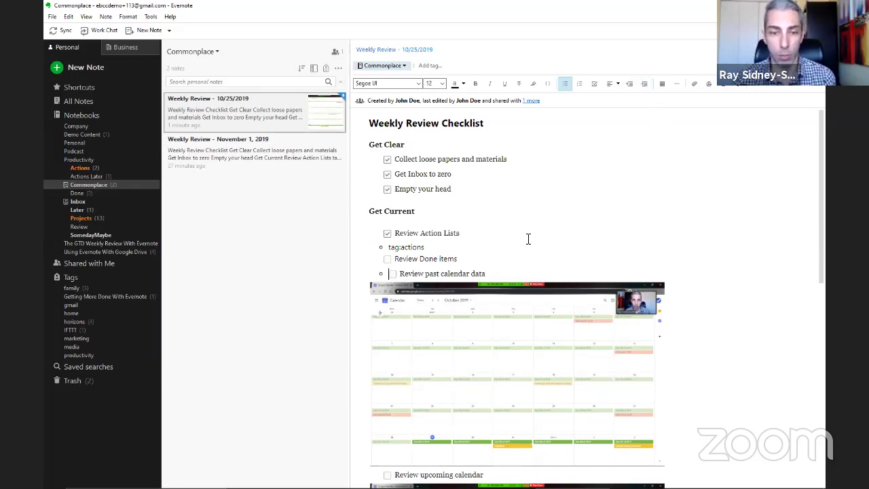
click(565, 84)
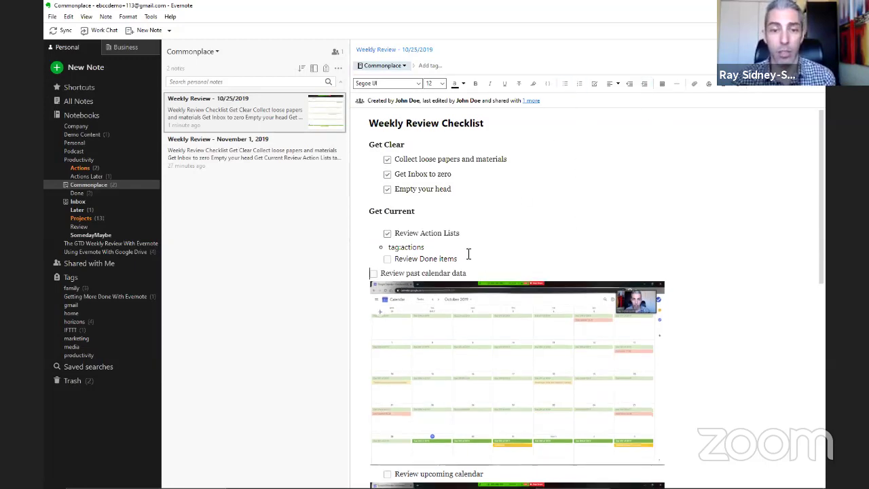
click(471, 262)
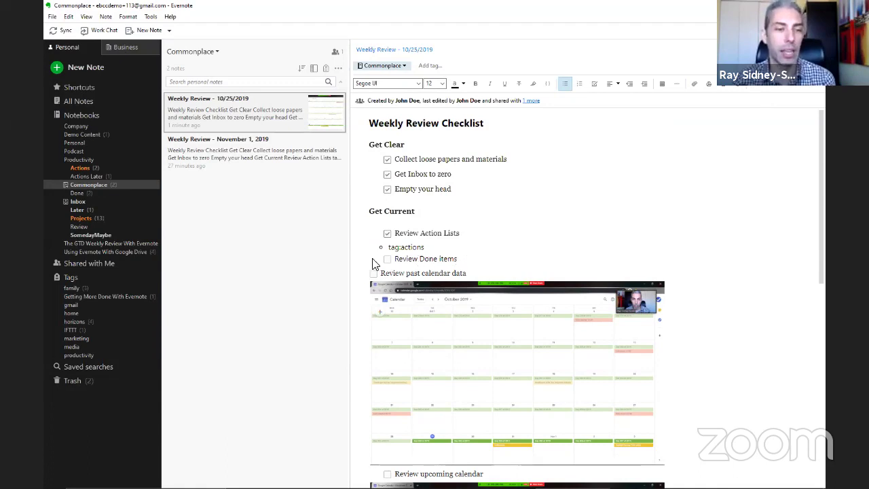
Select both notes in the Done notebook and delete them together.
click(76, 193)
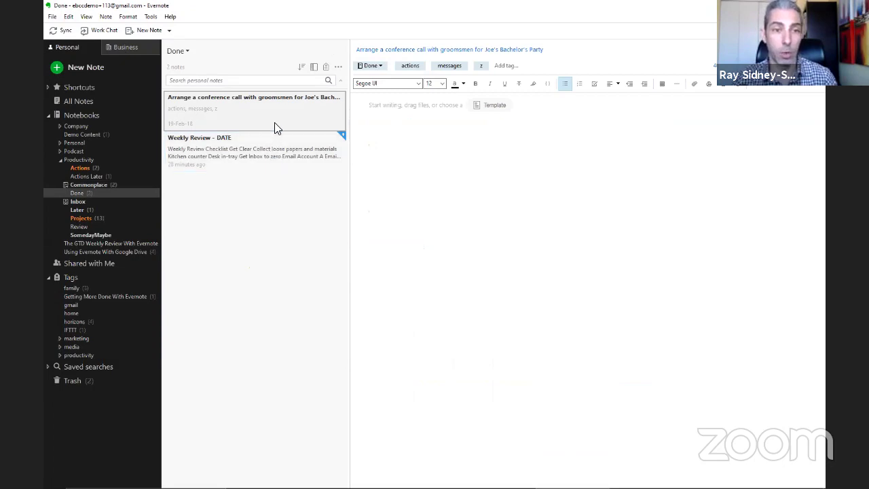
ctrl+click(274, 154)
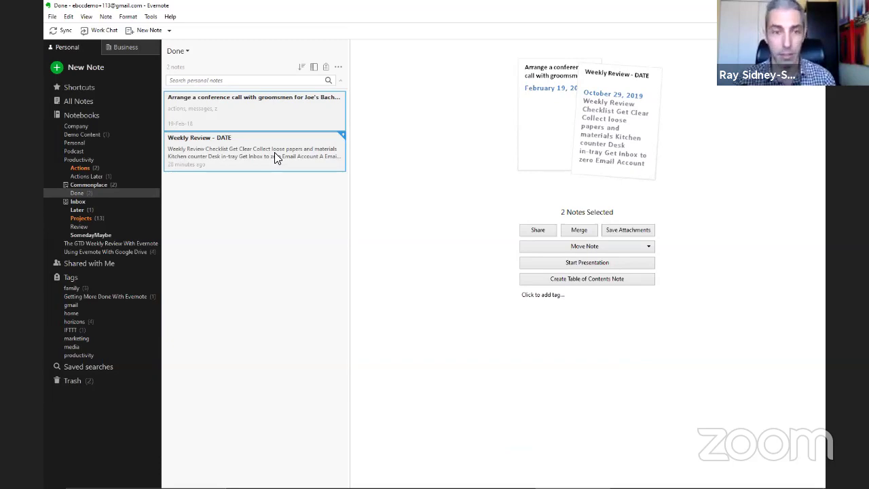
key(Delete)
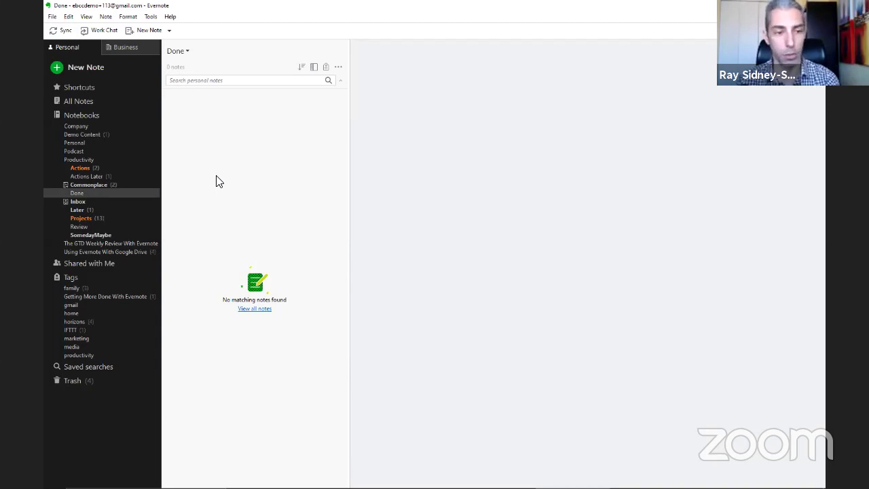
Look over the Actions and Actions Later notebooks, and switch to the November 2019 month view in Google Calendar.
click(79, 170)
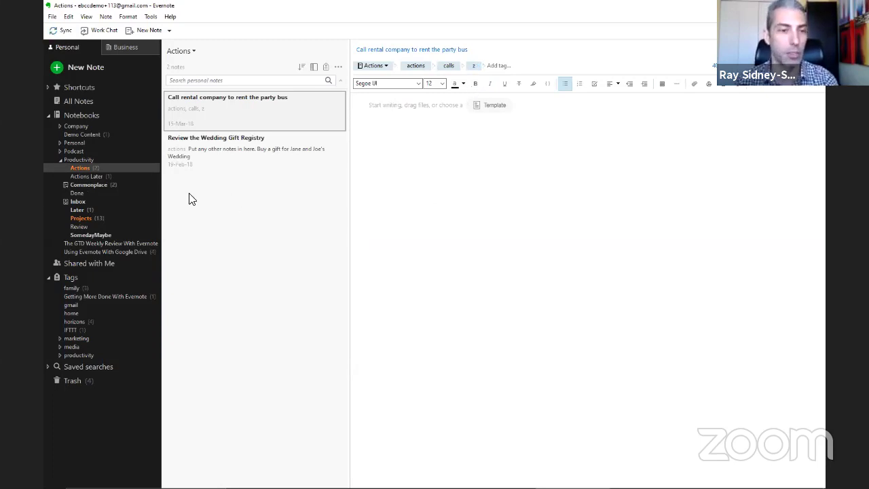
click(83, 176)
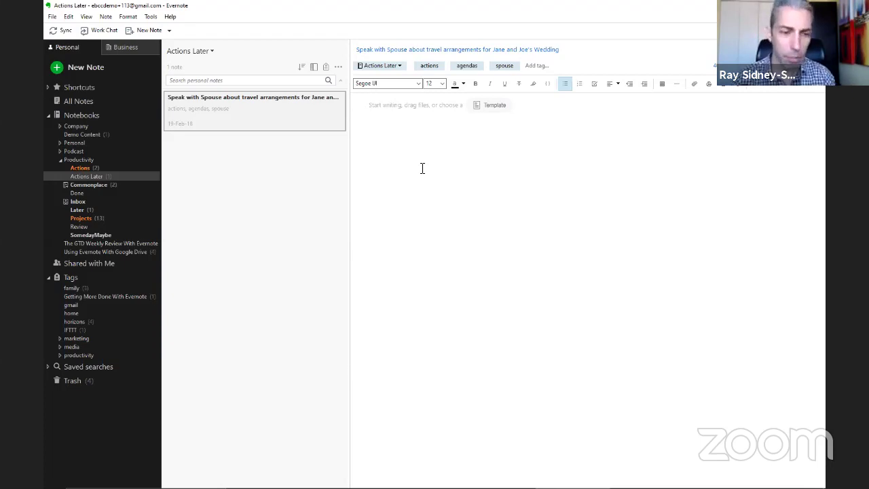
key(alt+Tab)
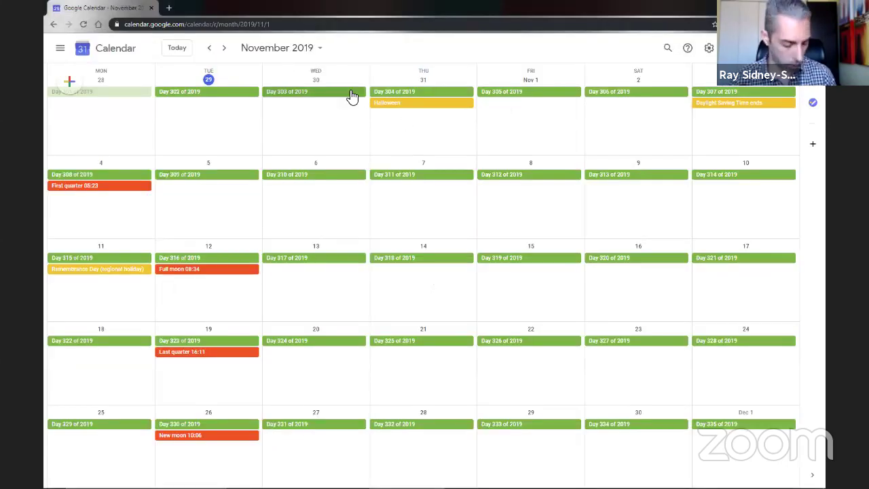
In the other Chrome window, search Google in a new tab for "gtd weekly review checklist PDF" and open the gettingthingsdone.com Weekly Review Checklist PDF.
key(alt+Tab)
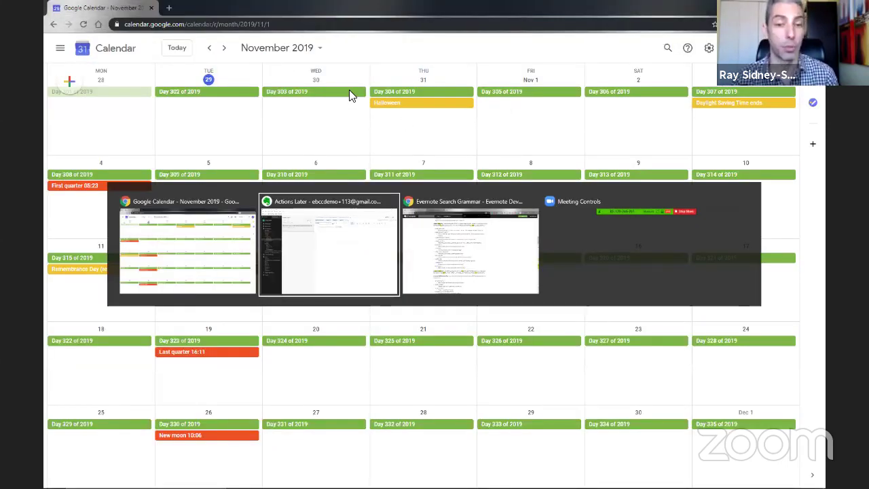
key(alt+Tab)
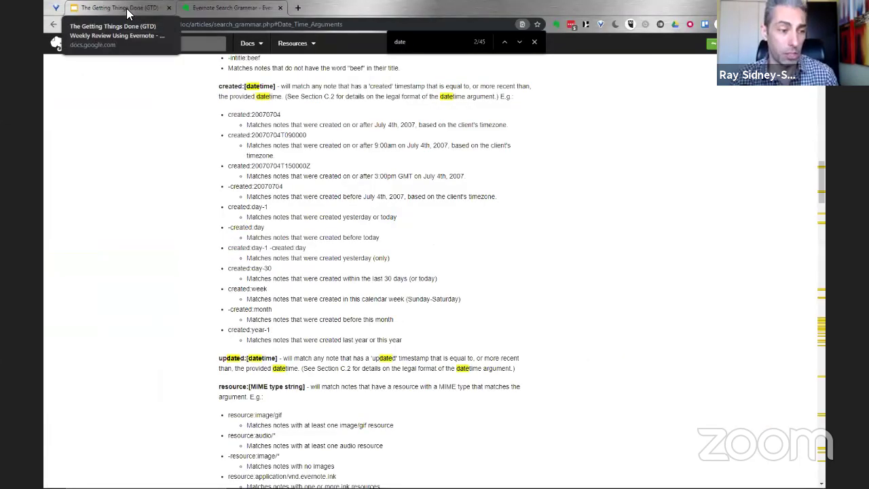
key(ctrl+t)
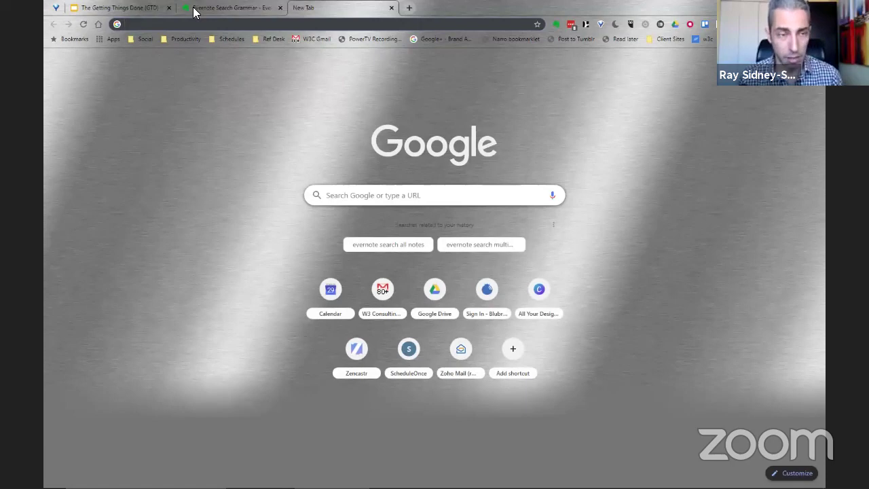
text(gtd wee)
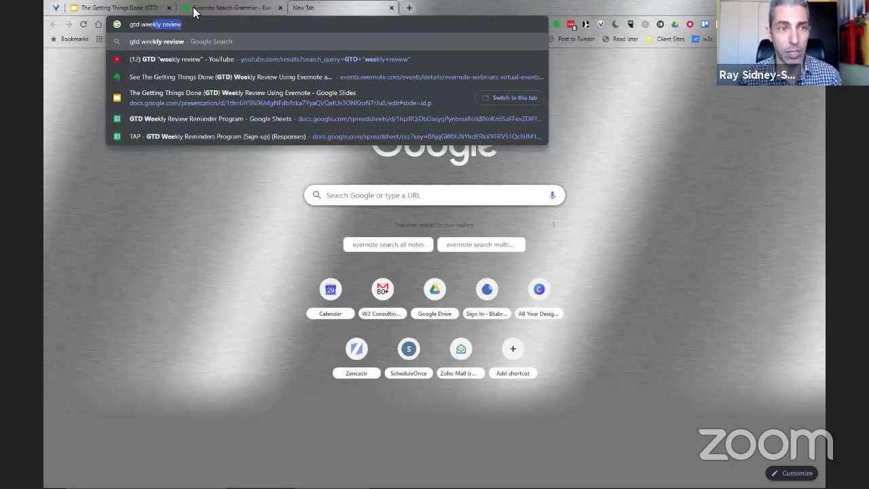
text(kly review checklist PDF)
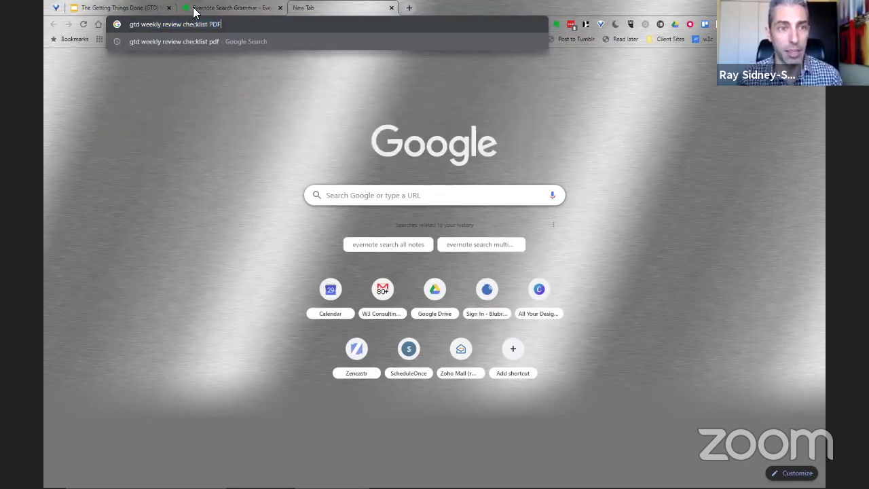
key(Return)
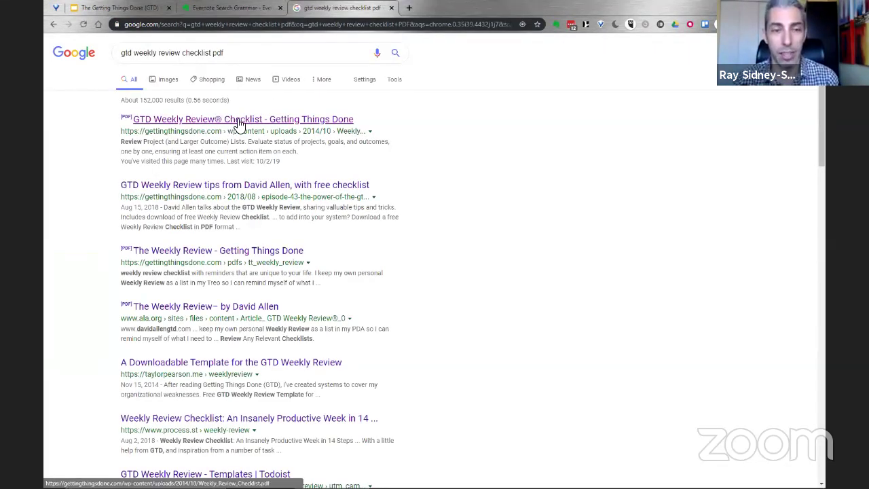
click(238, 120)
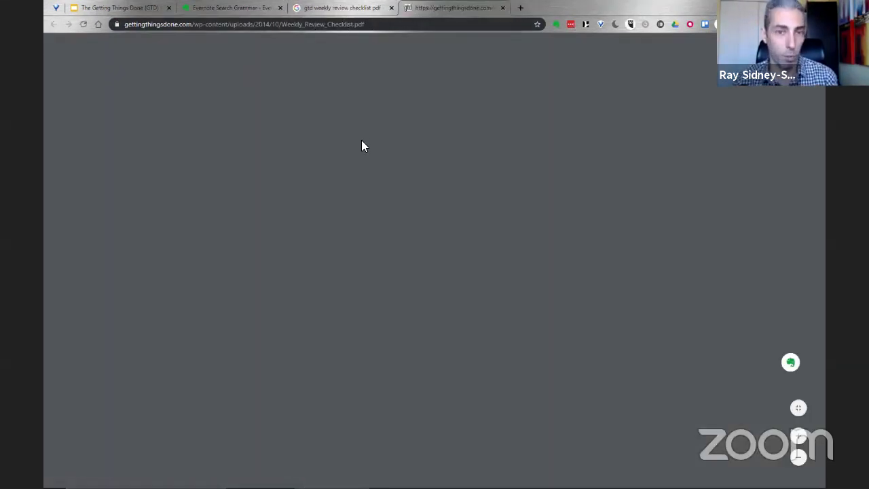